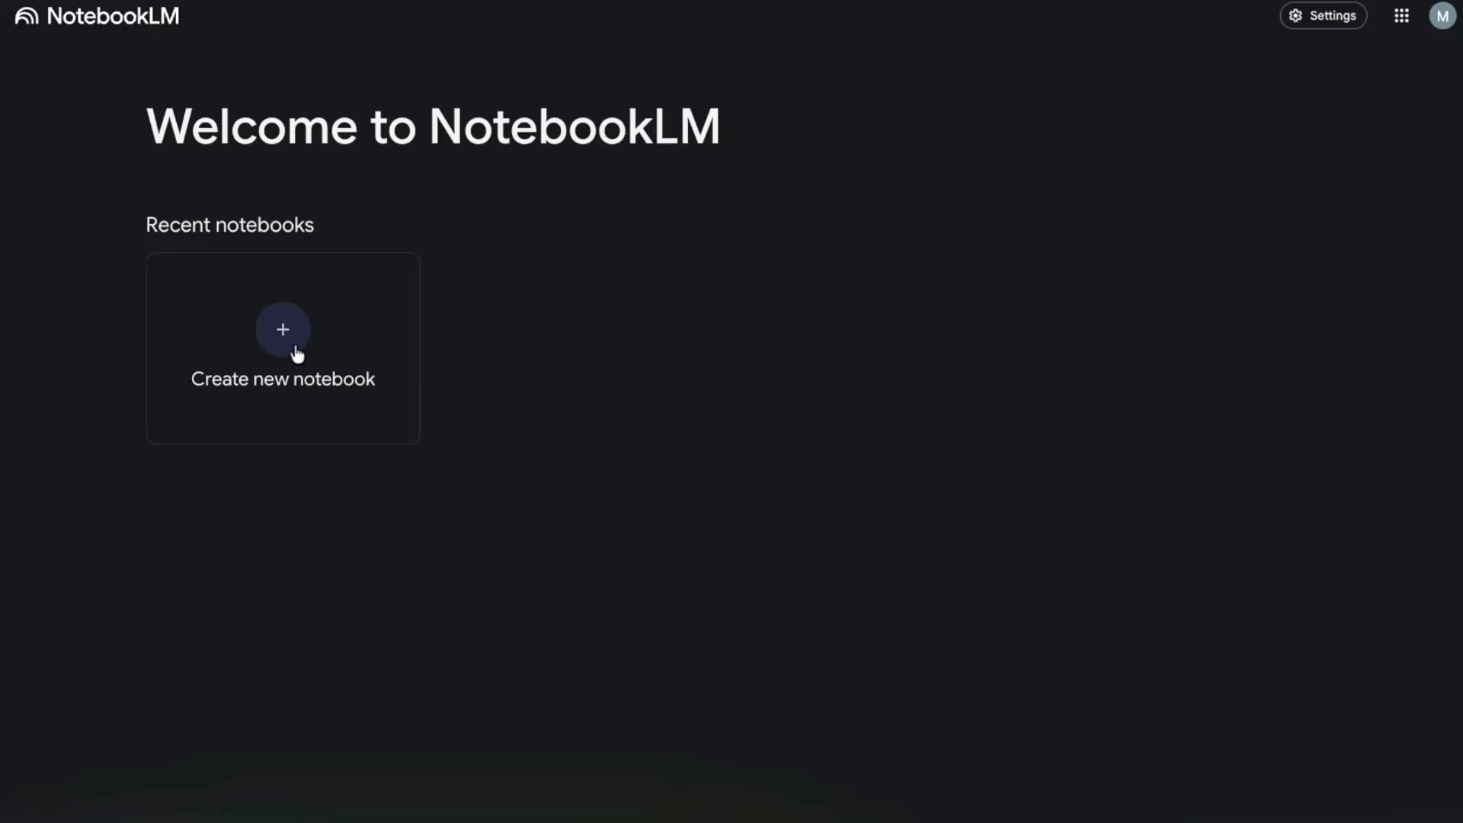
- Create an empty notebook and retitle it 'Taxation Law Case Digests'
click(270, 340)
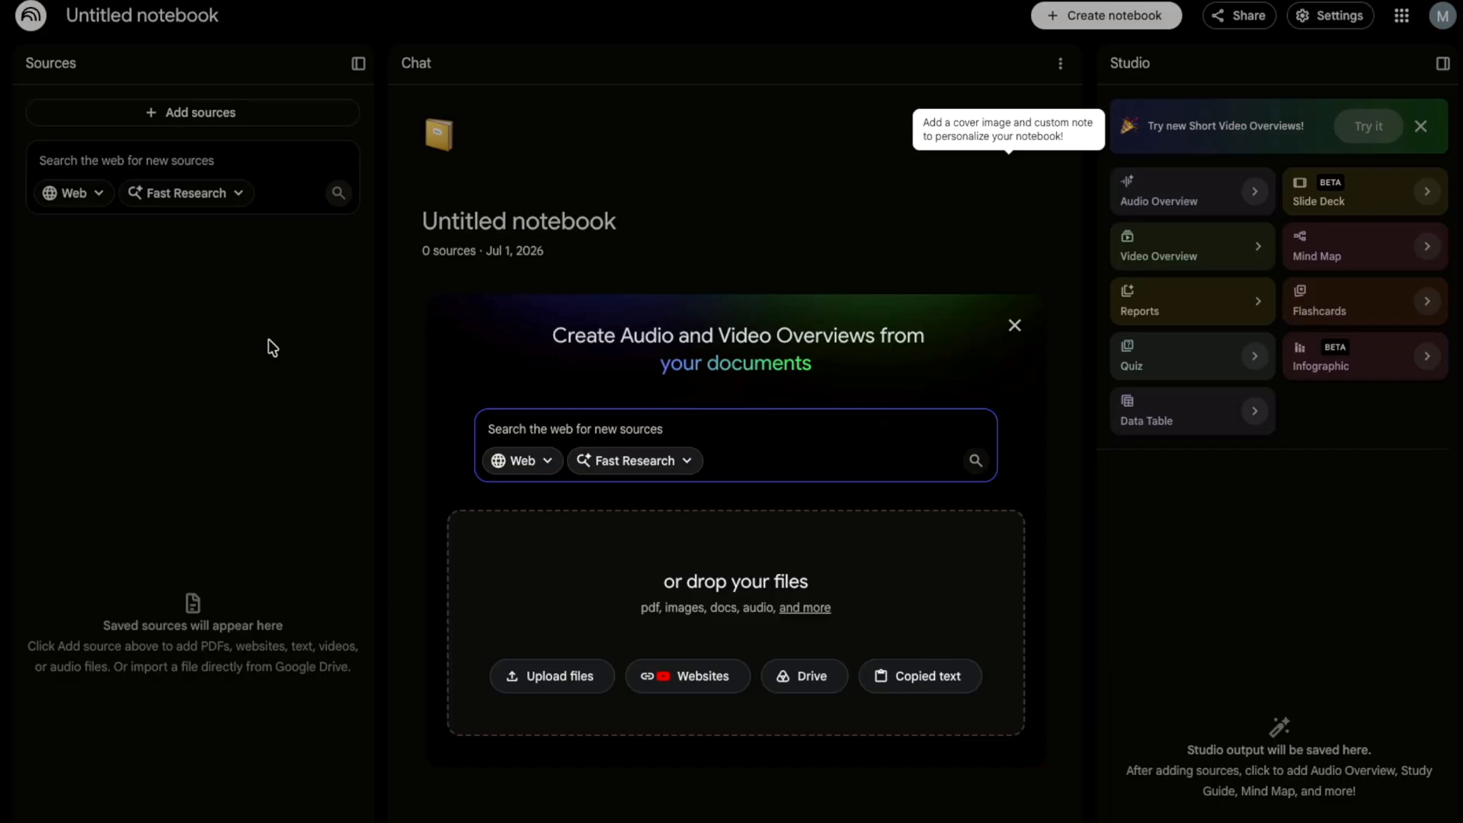
click(1015, 327)
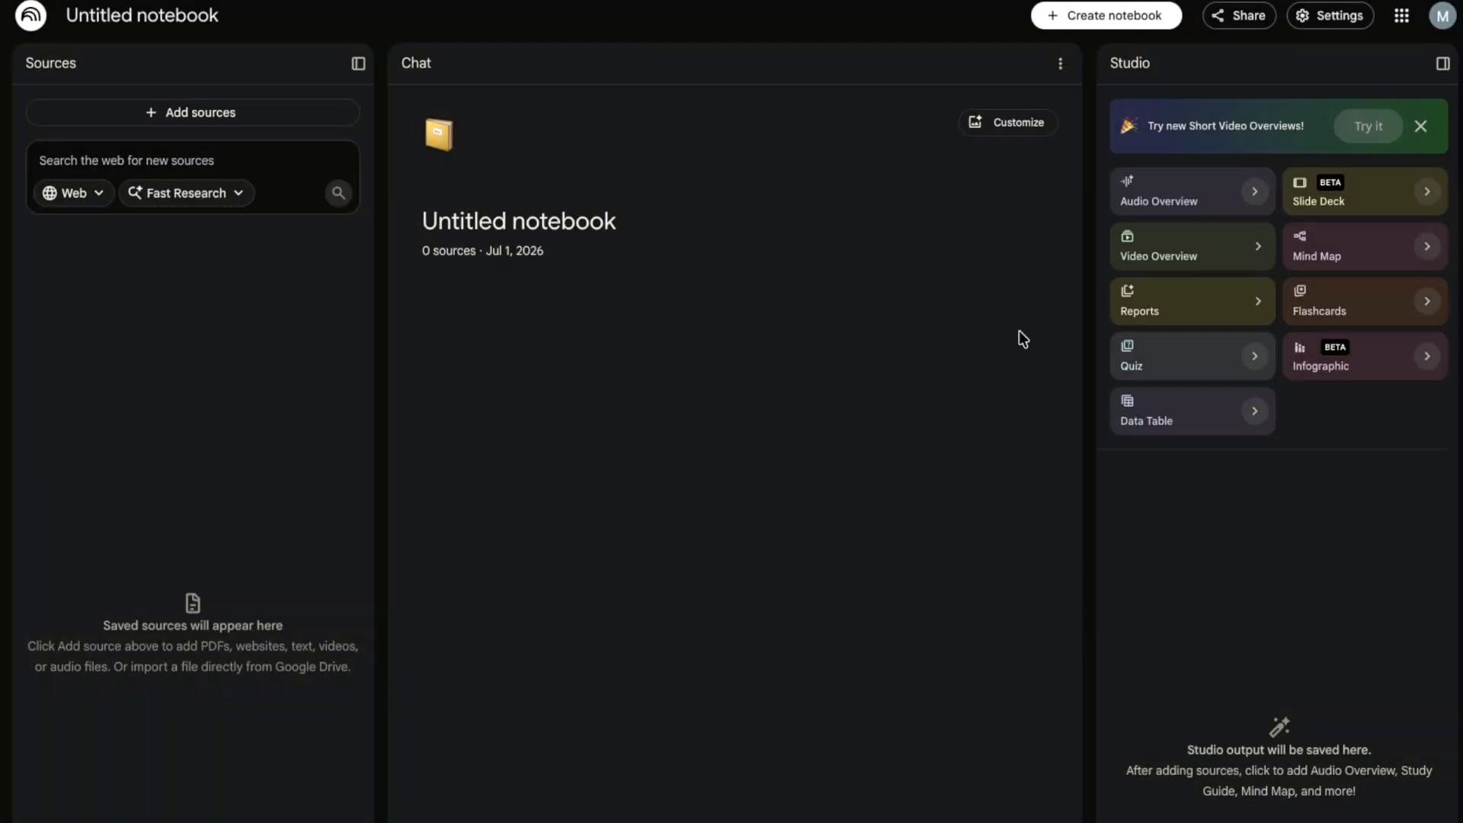
triple_click(165, 15)
text(Taxa)
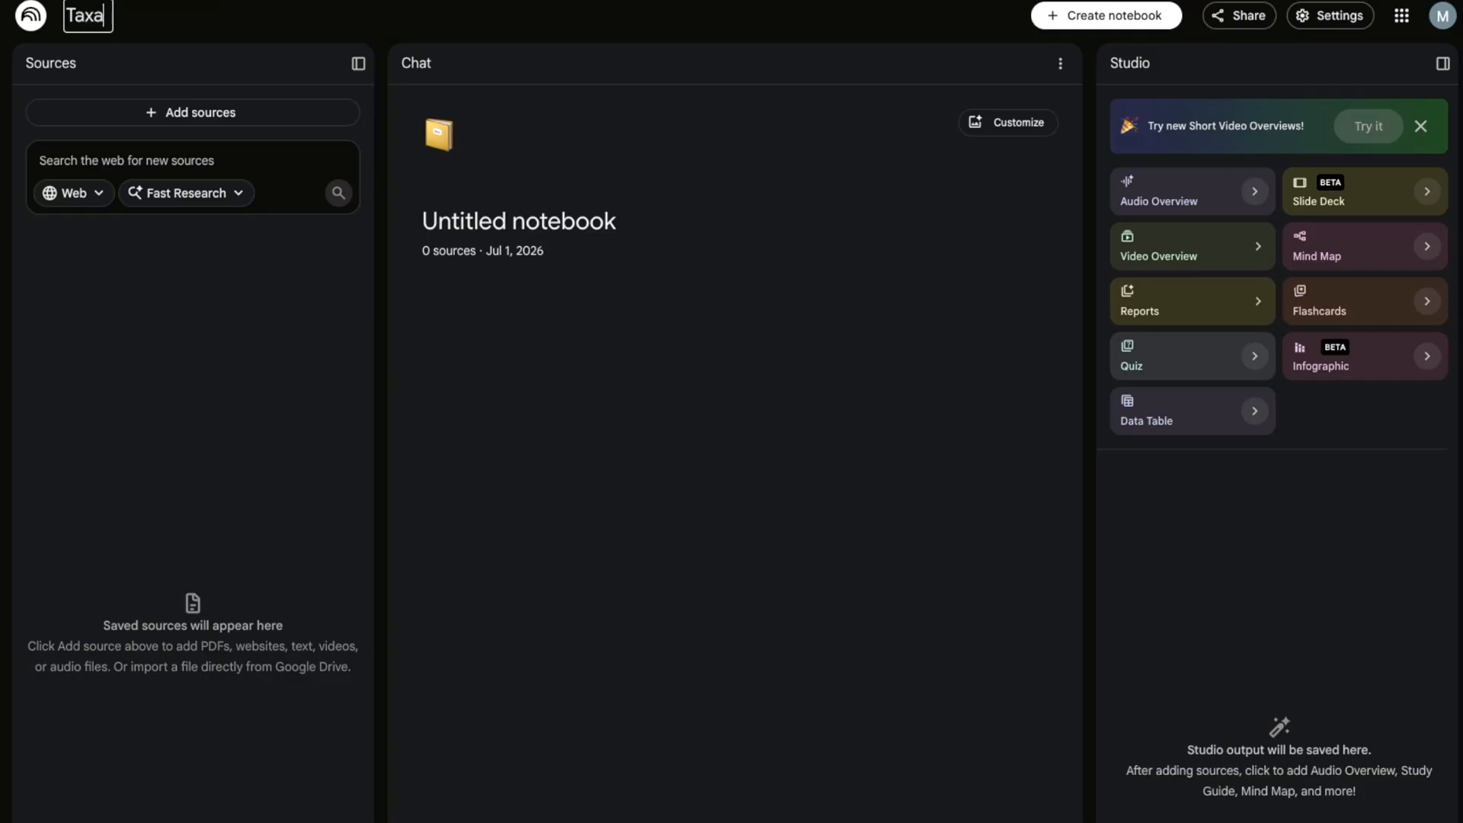
text(tion Law)
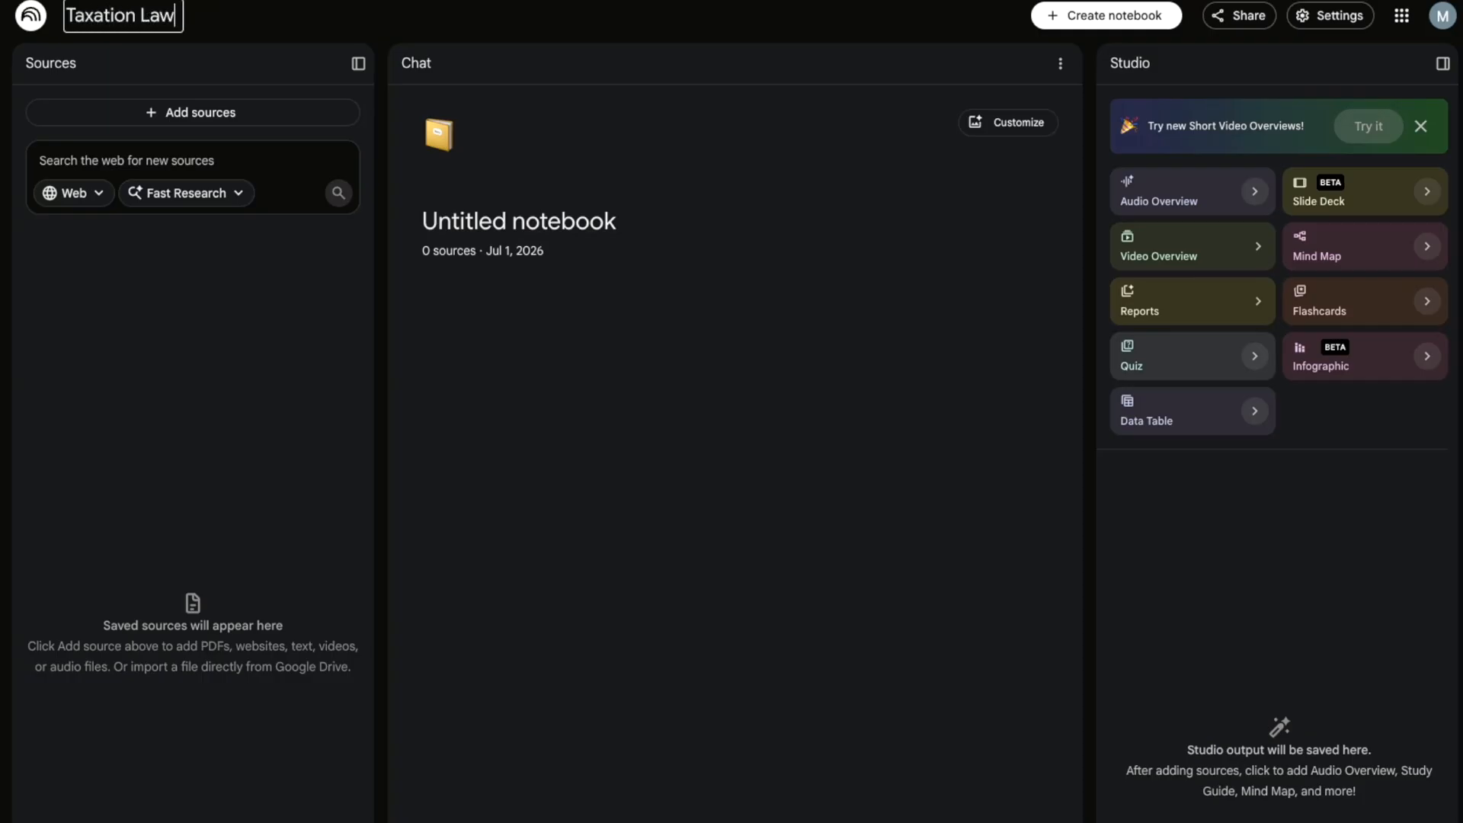
text( Case Digests)
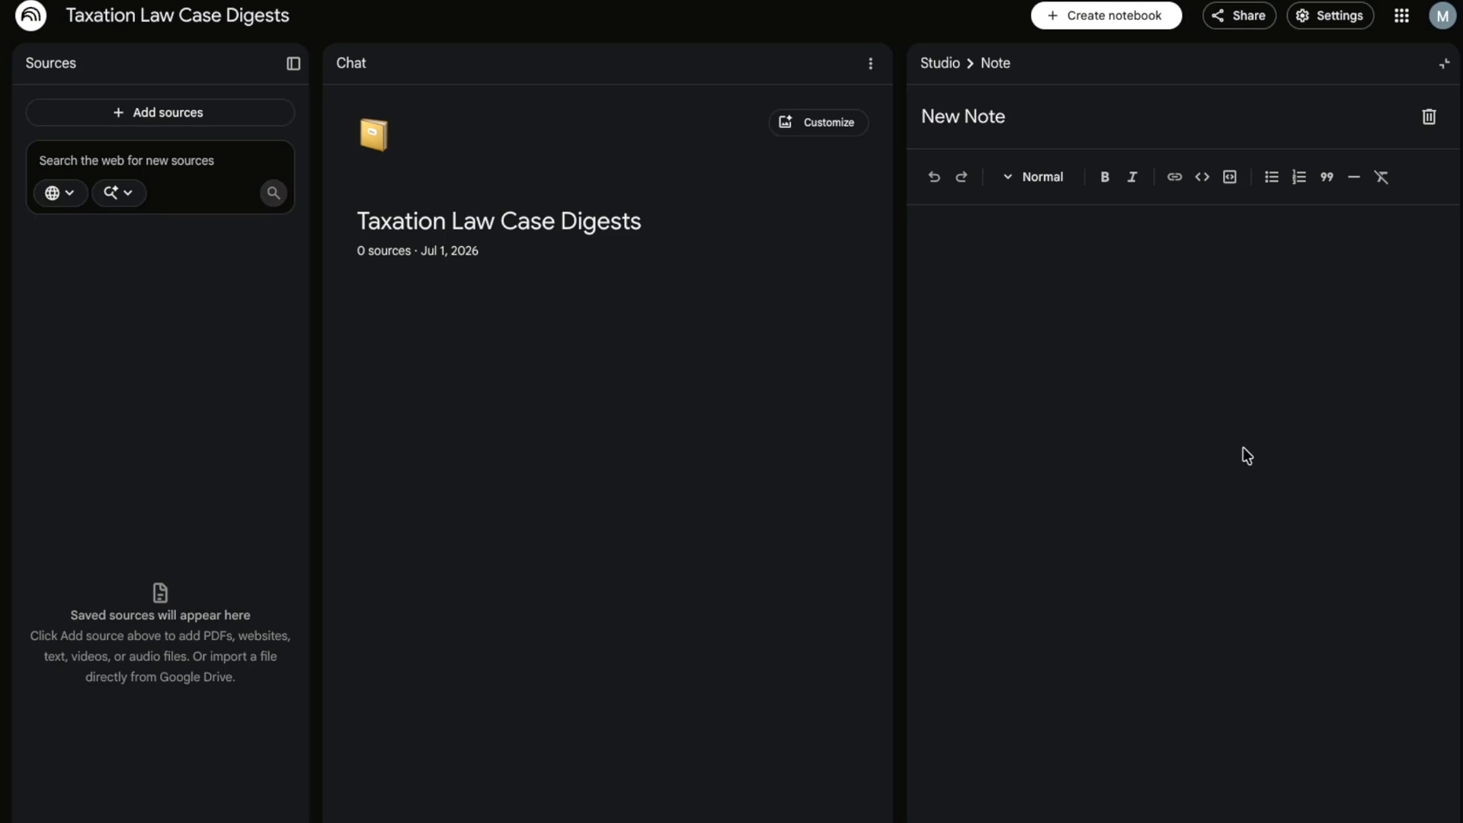
- Paste the case-digest prompt, starting with the R-A-T-I-O format, into the new note and review it
key(ctrl+v)
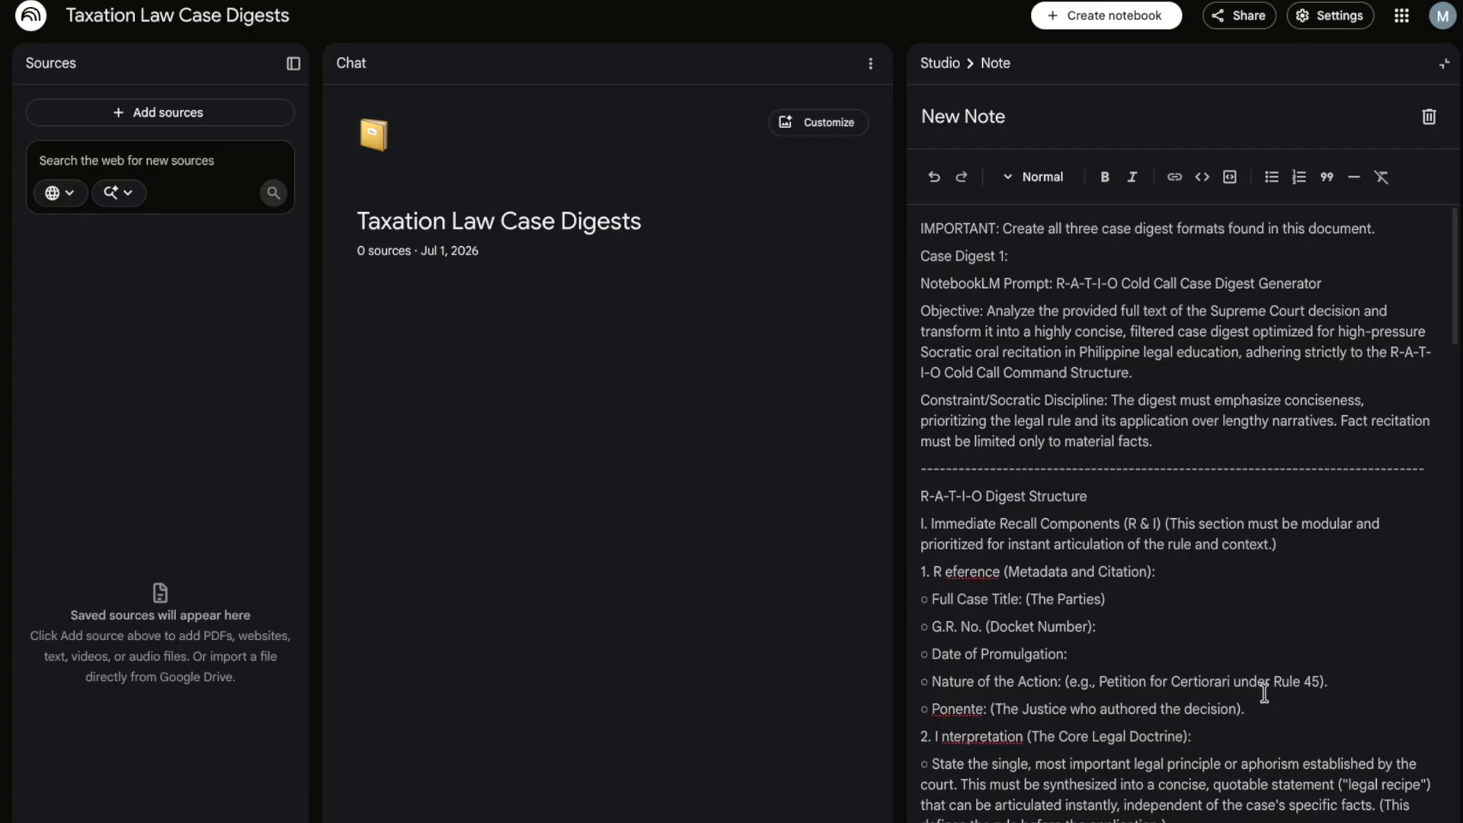
scroll(1245, 478, down, 15)
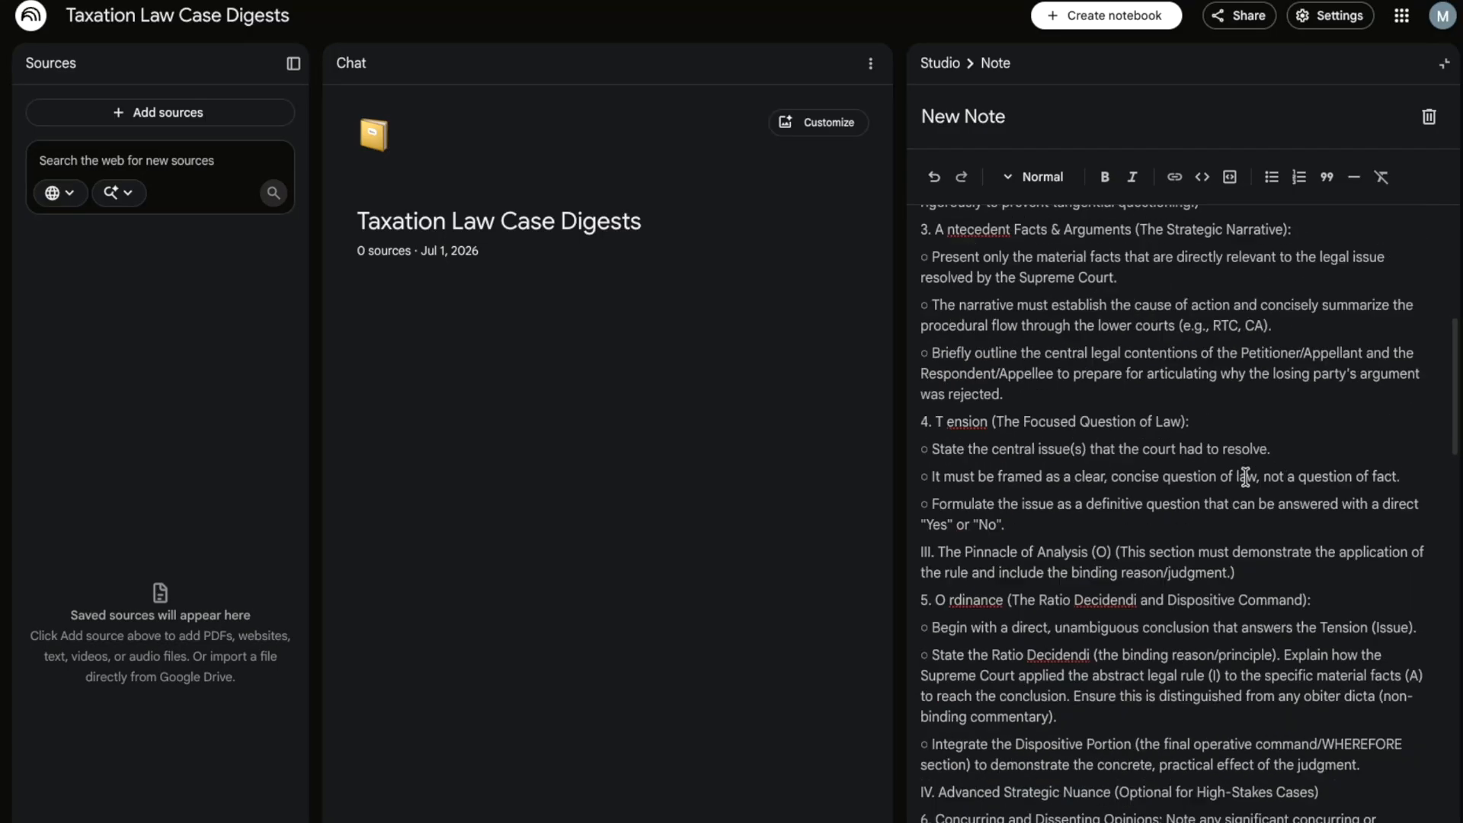
scroll(1246, 480, up, 8)
scroll(1249, 491, up, 7)
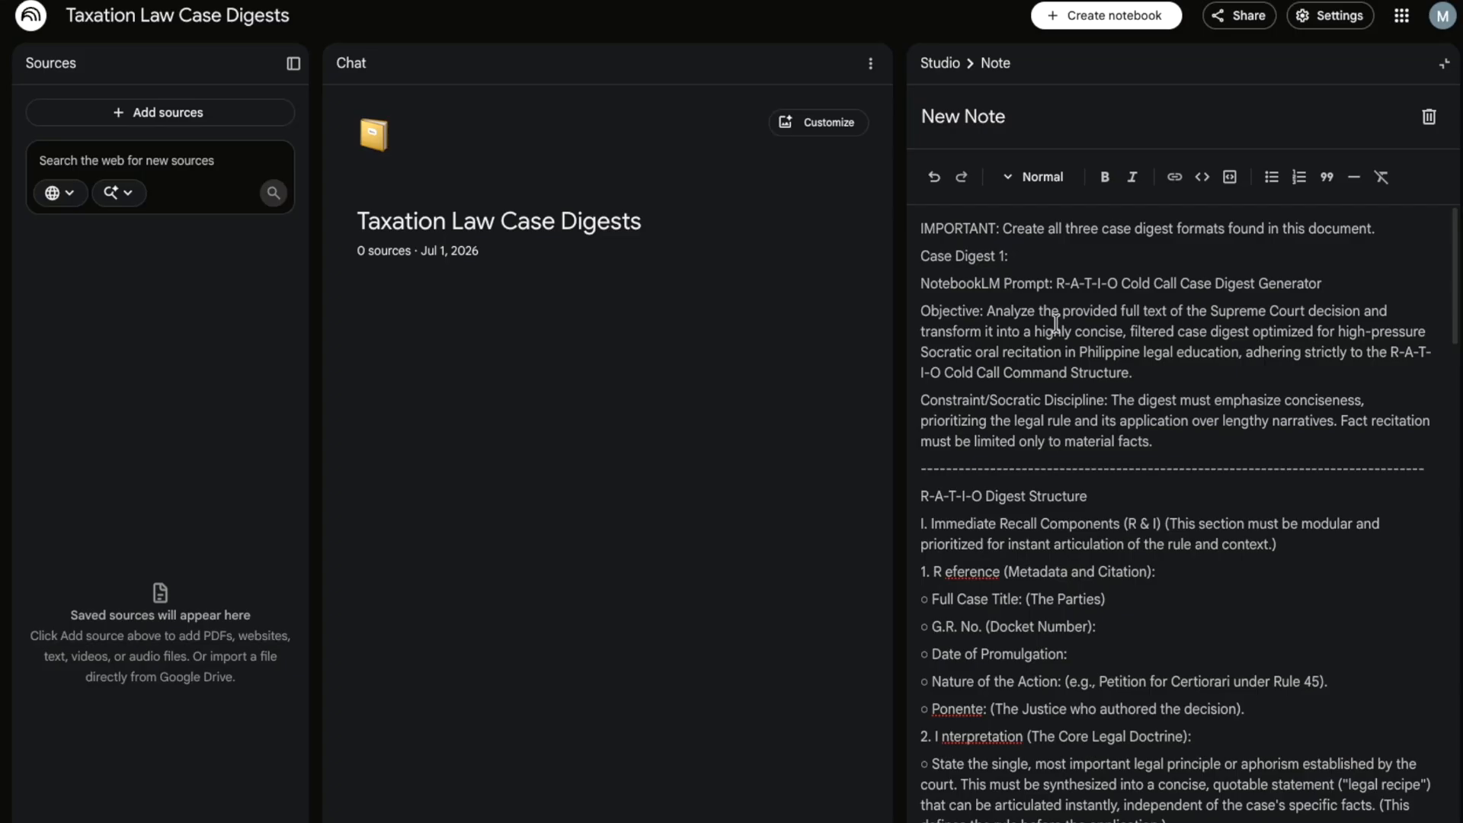
scroll(1018, 295, down, 10)
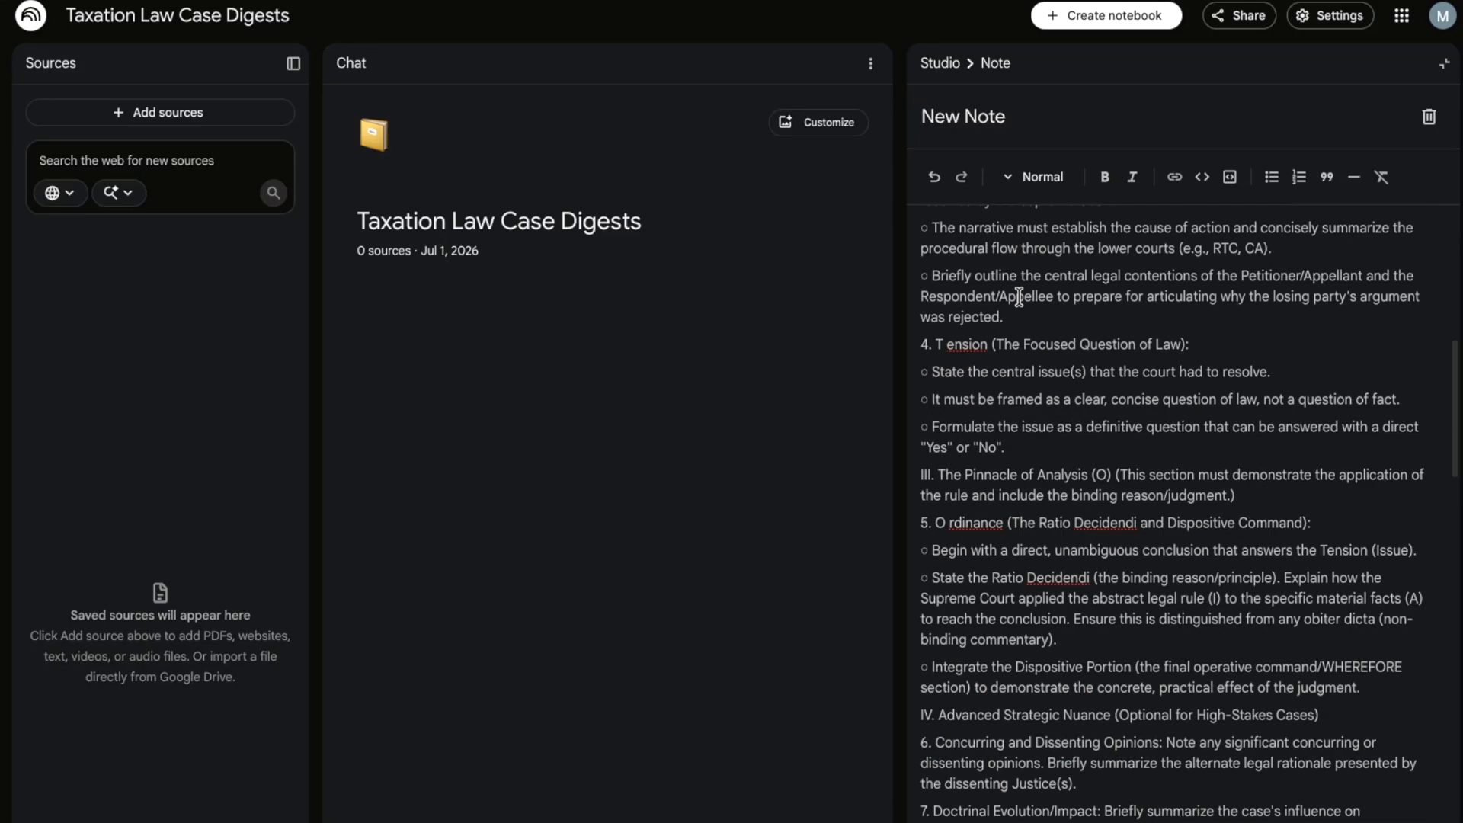
scroll(1018, 295, down, 4)
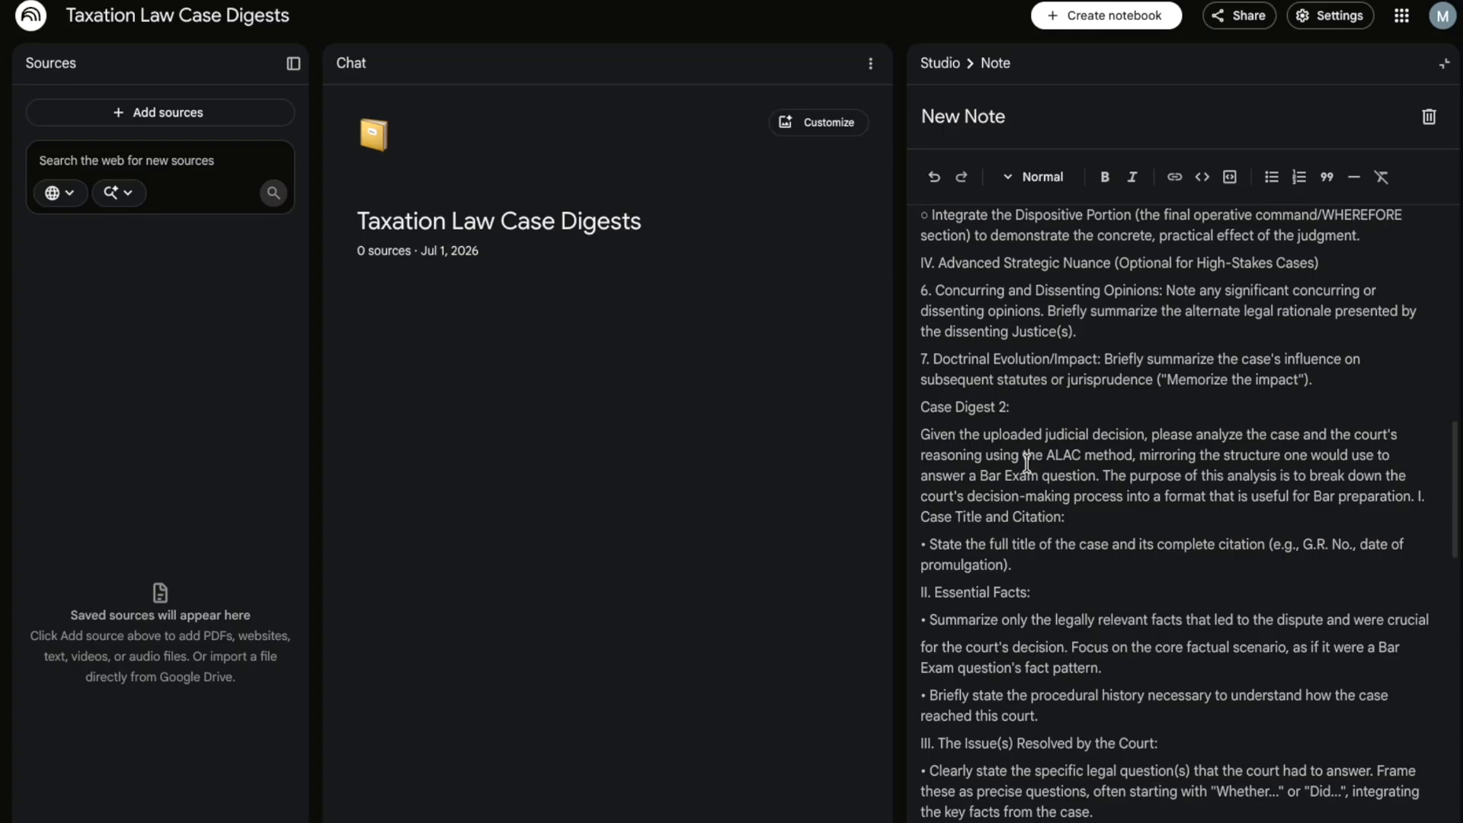
- Review every digest section of the prompt note and turn it into the notebook's only source
drag(937, 407, 971, 408)
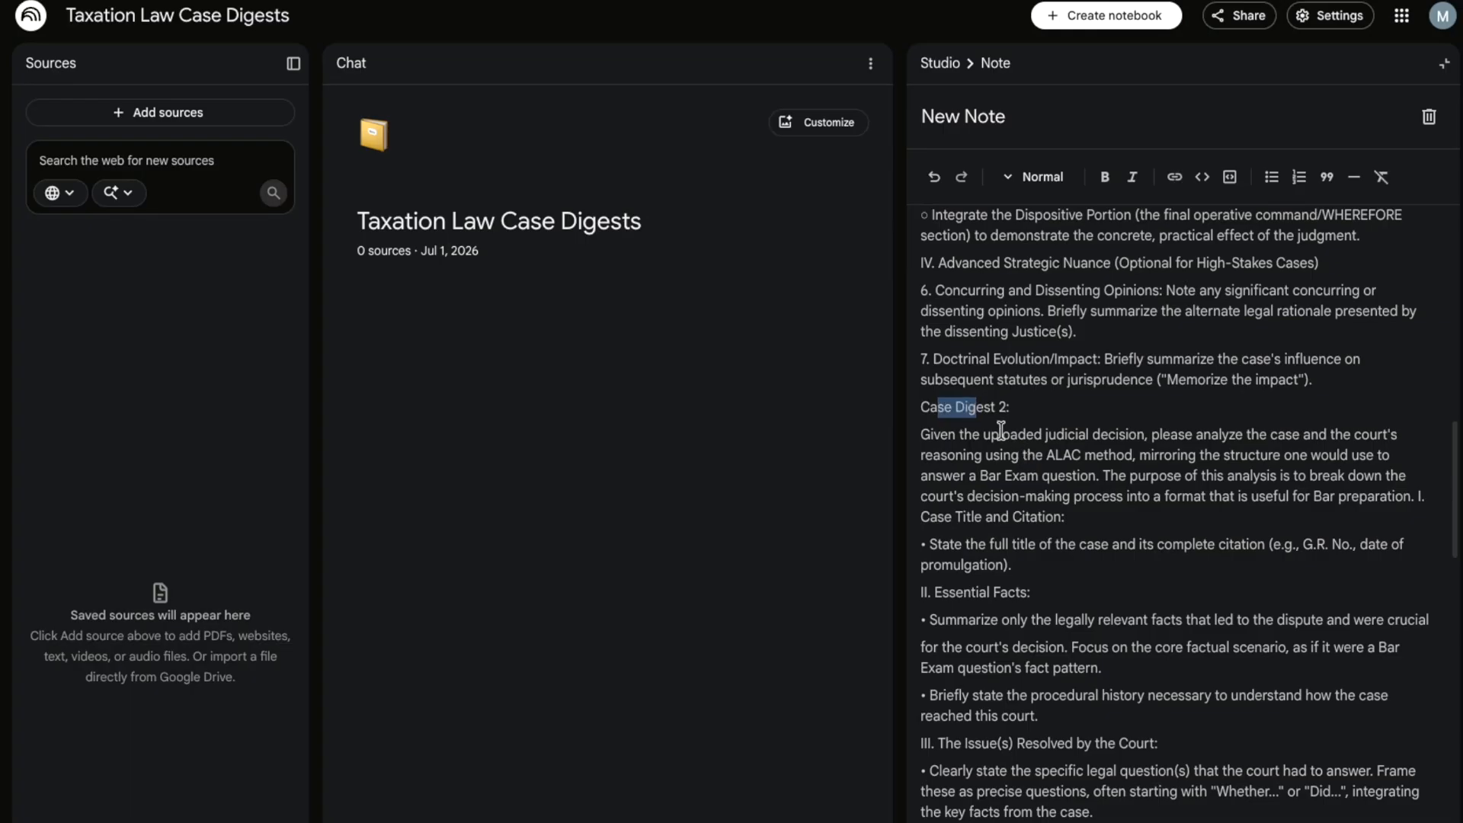
scroll(1024, 499, up, 7)
scroll(1028, 504, up, 3)
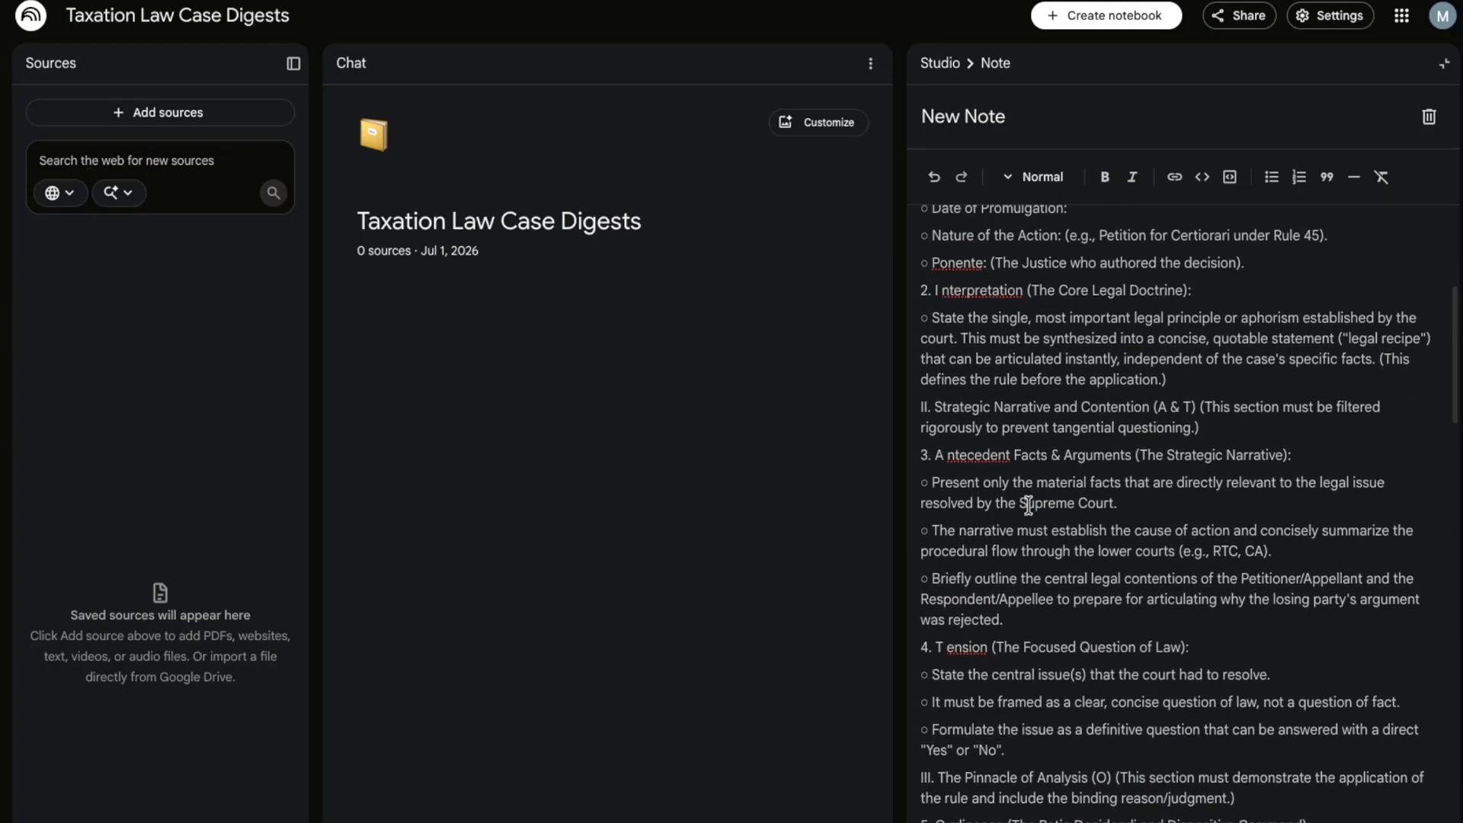
scroll(1027, 504, up, 3)
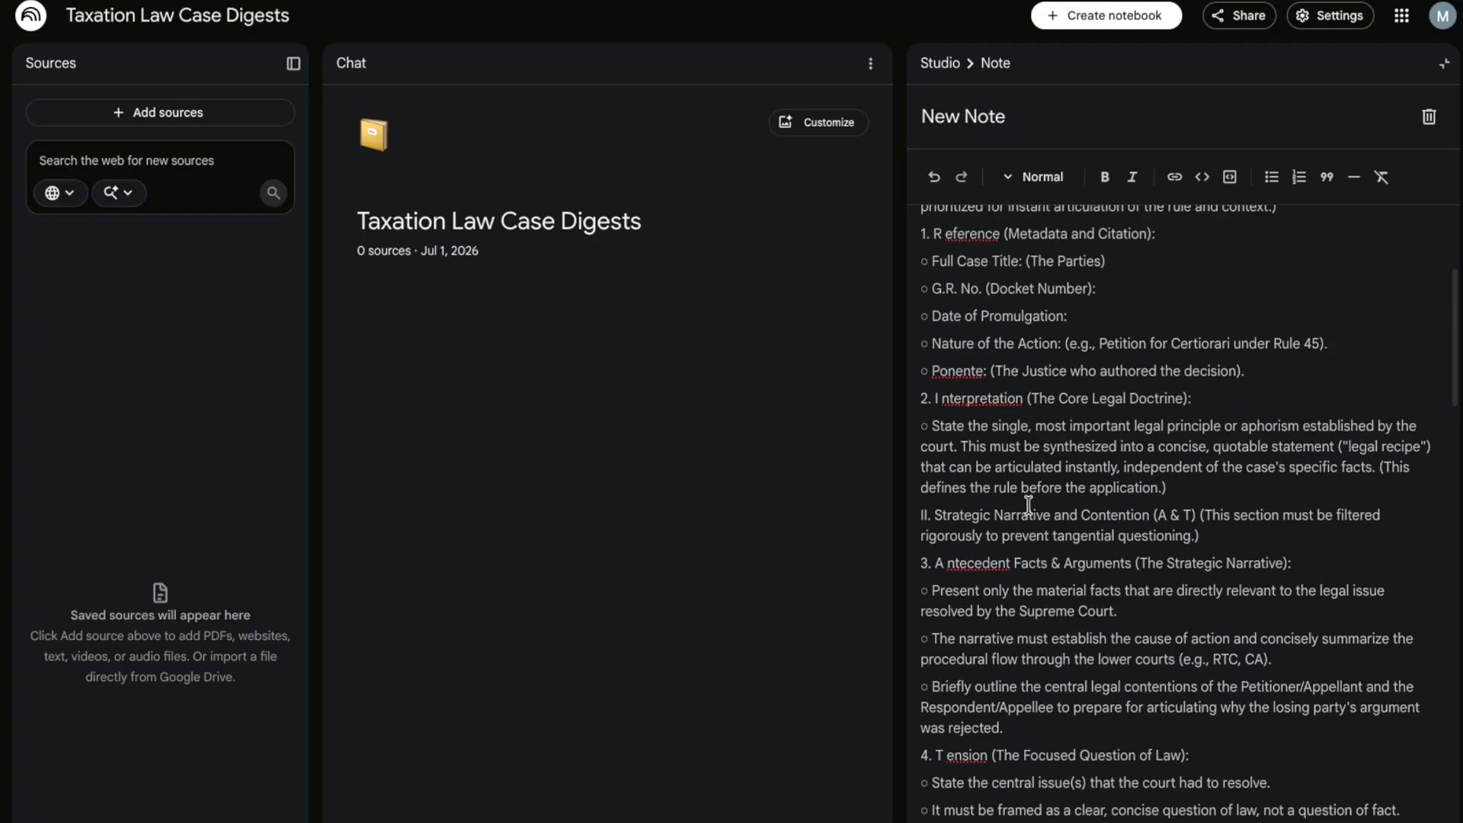
scroll(1028, 504, down, 2)
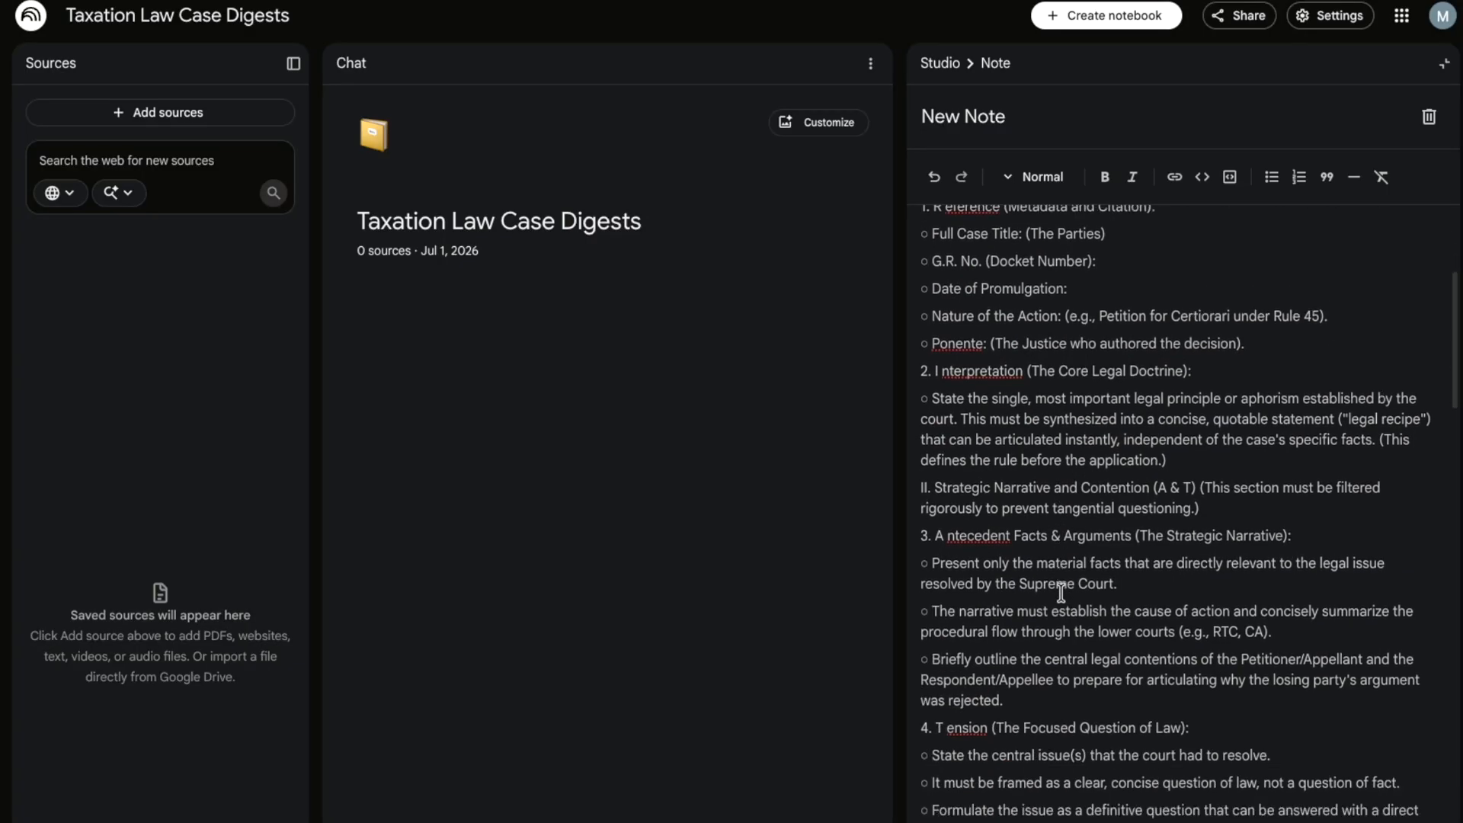
scroll(1060, 593, down, 15)
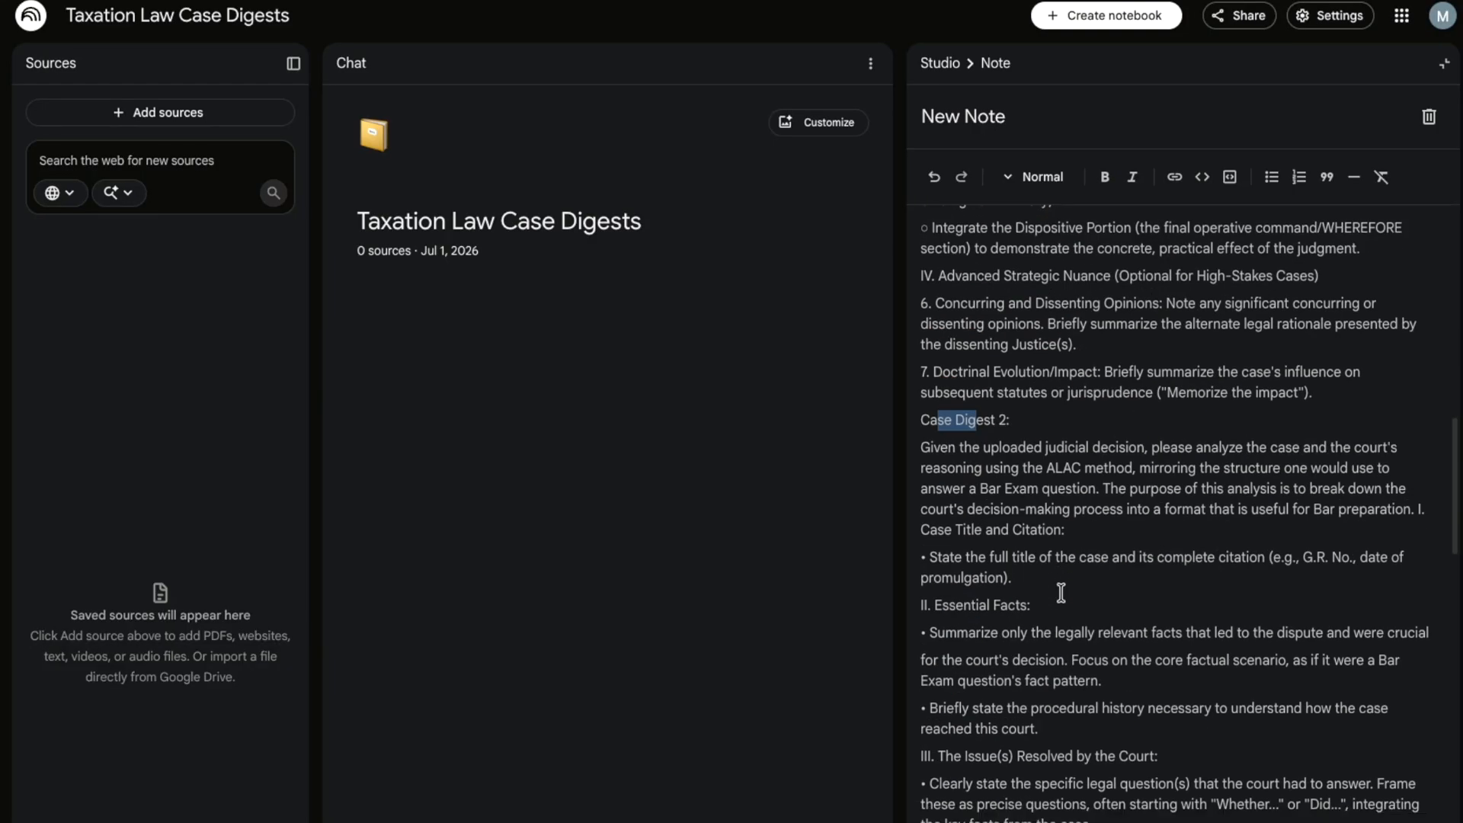
scroll(1060, 592, down, 10)
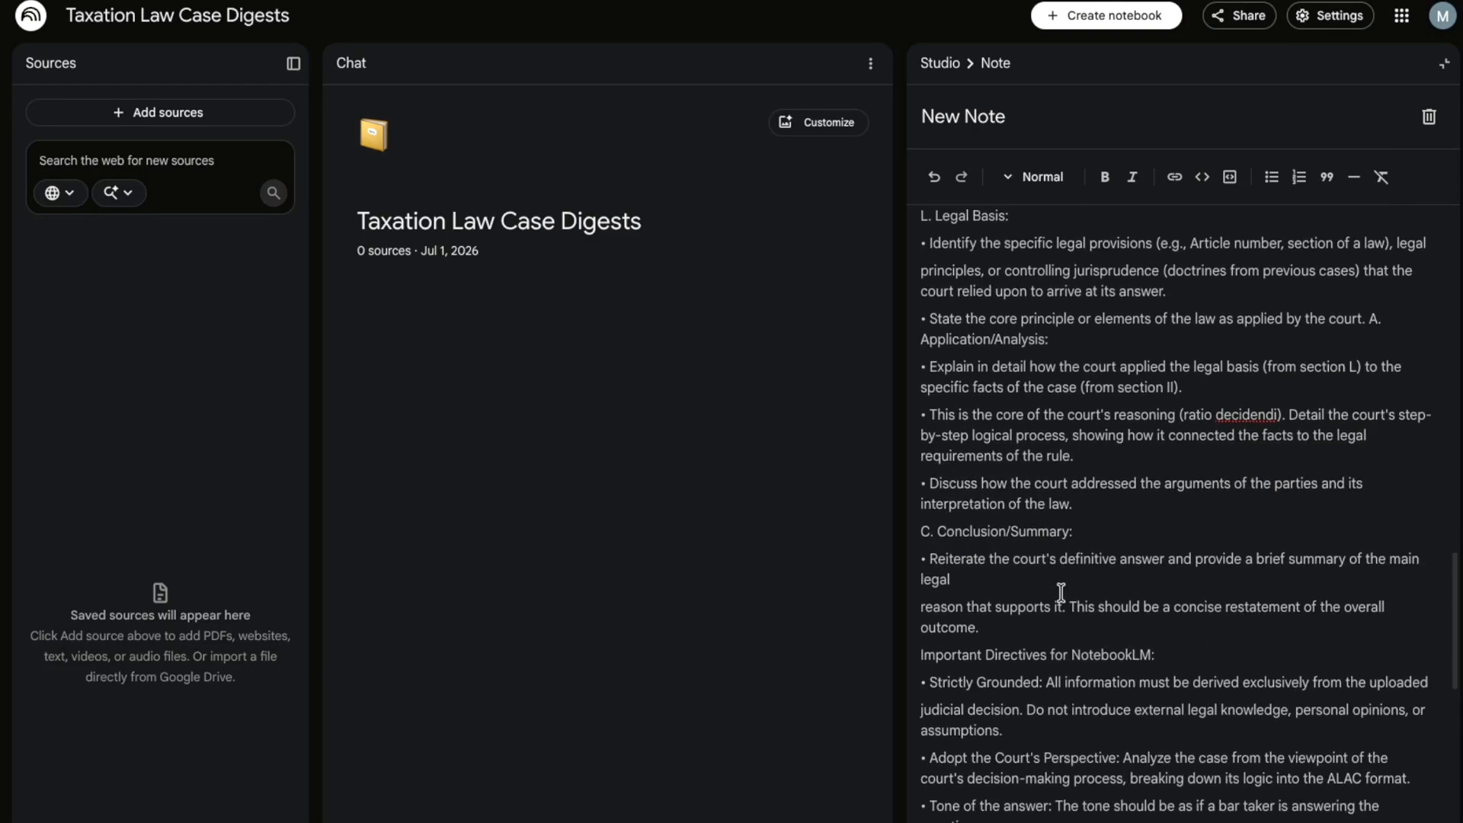
scroll(1060, 593, down, 5)
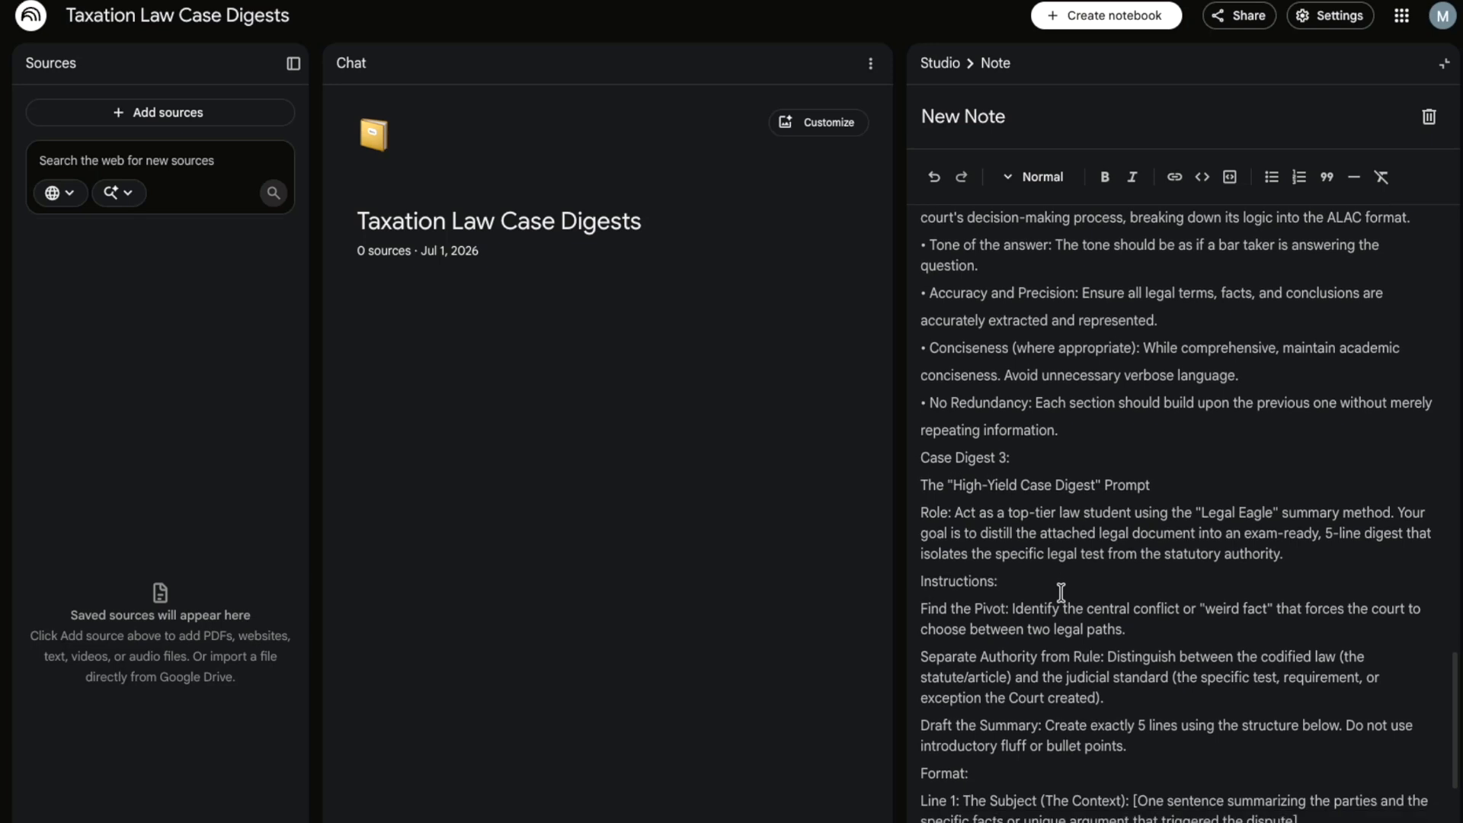
scroll(1061, 593, down, 1)
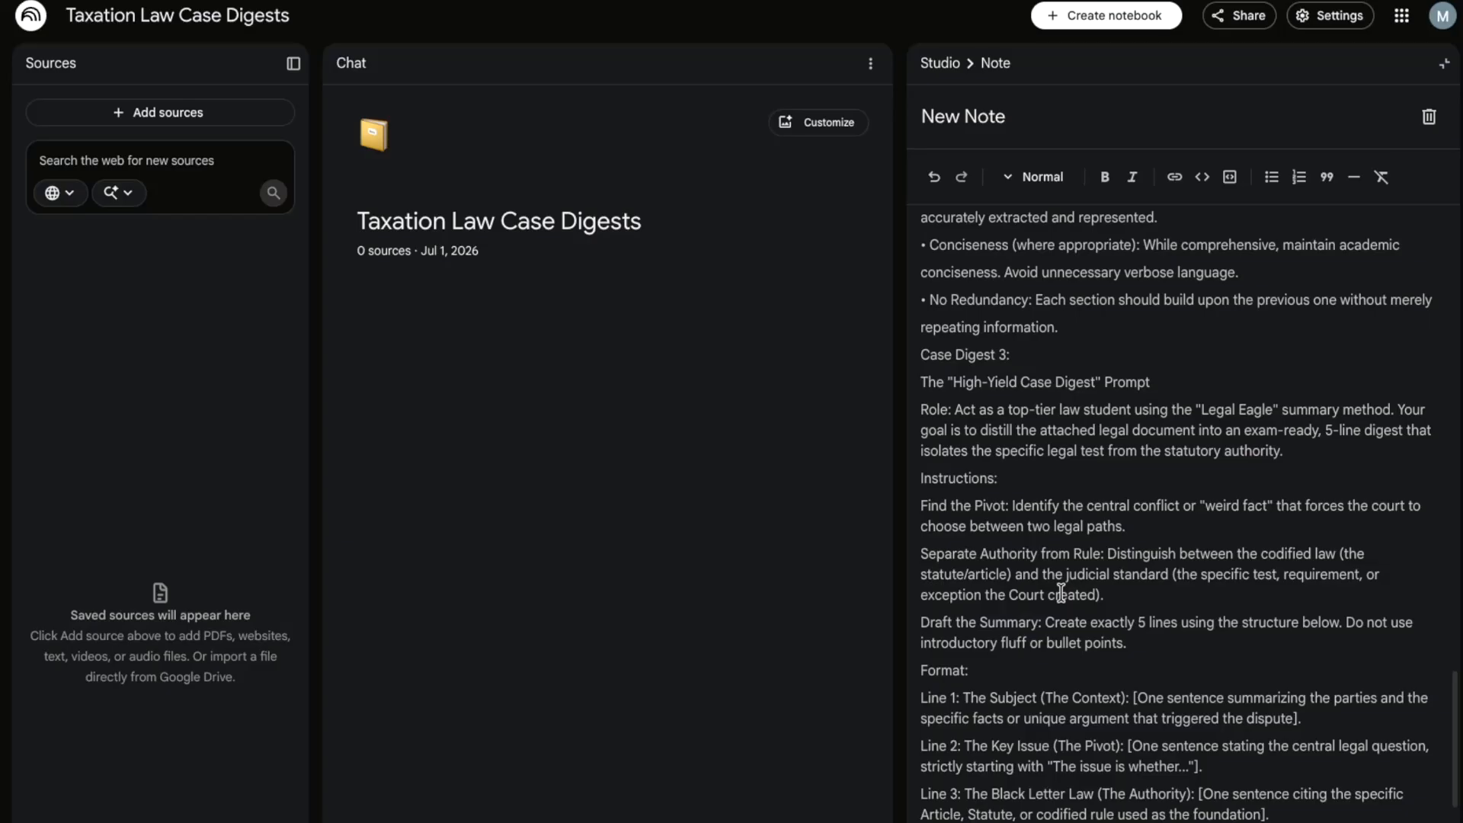
scroll(1061, 593, down, 1)
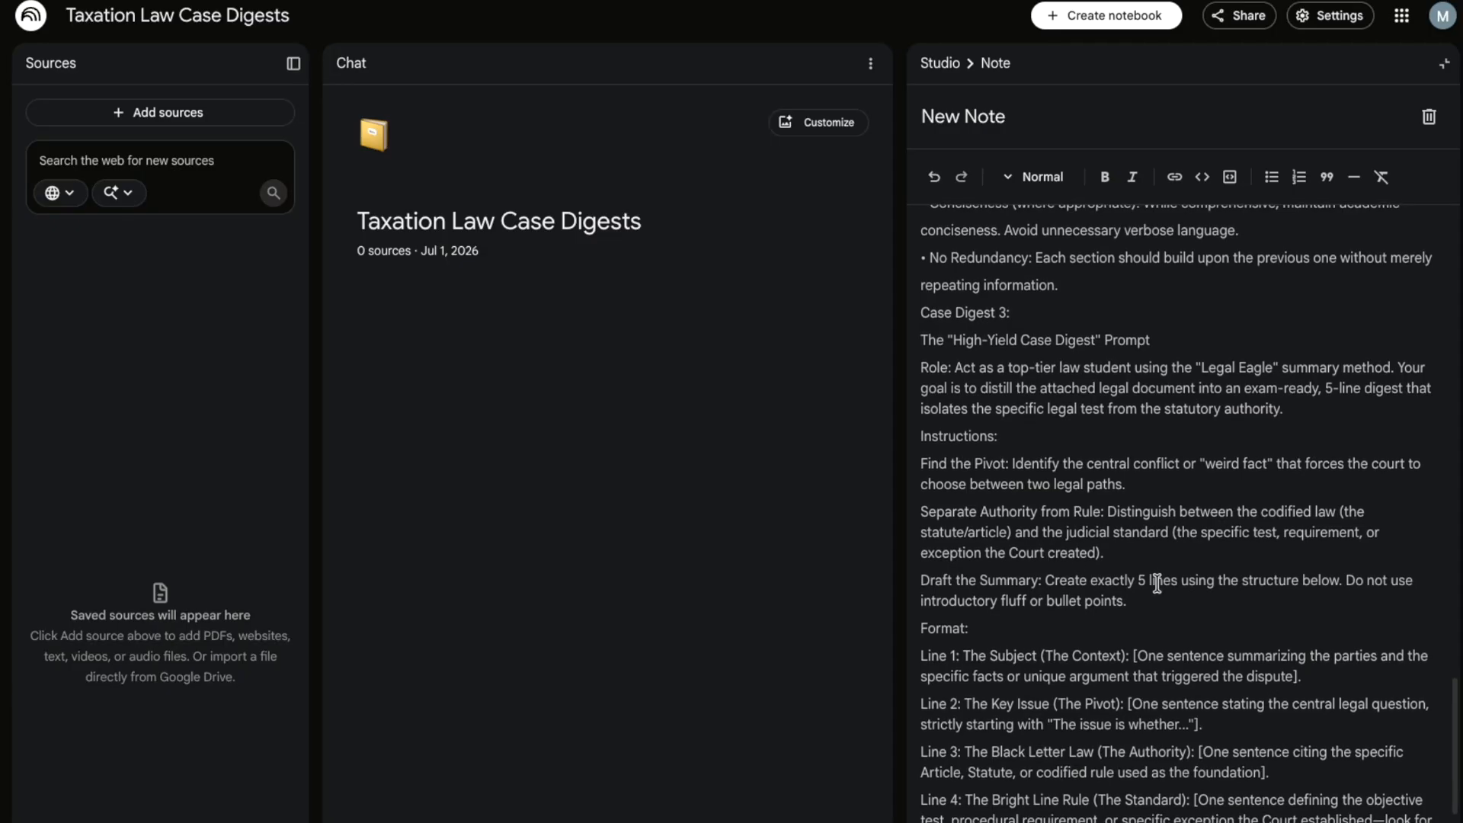
scroll(1054, 627, down, 1)
scroll(1054, 627, down, 1)
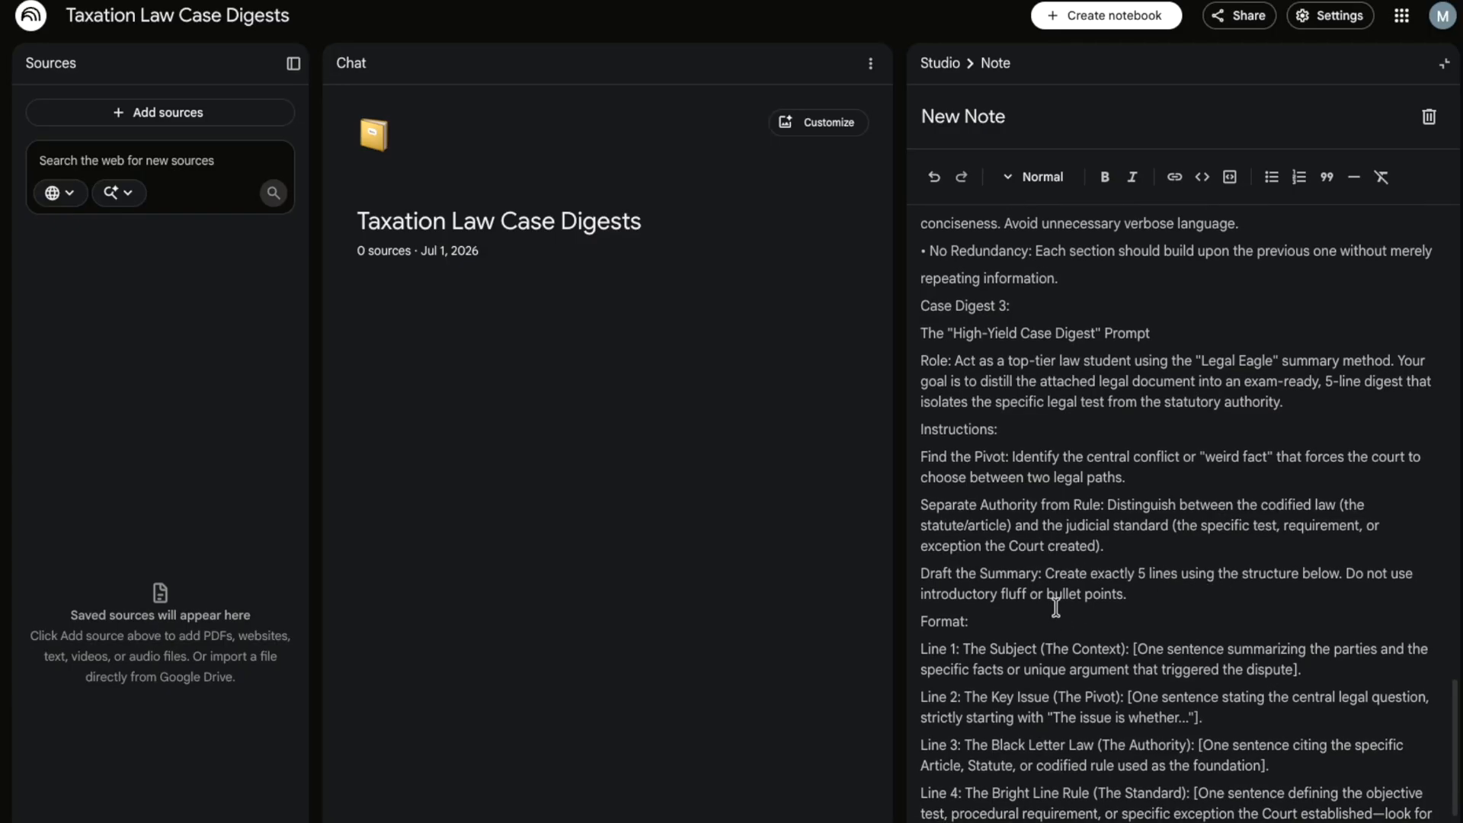
scroll(1057, 602, down, 5)
scroll(1056, 606, down, 1)
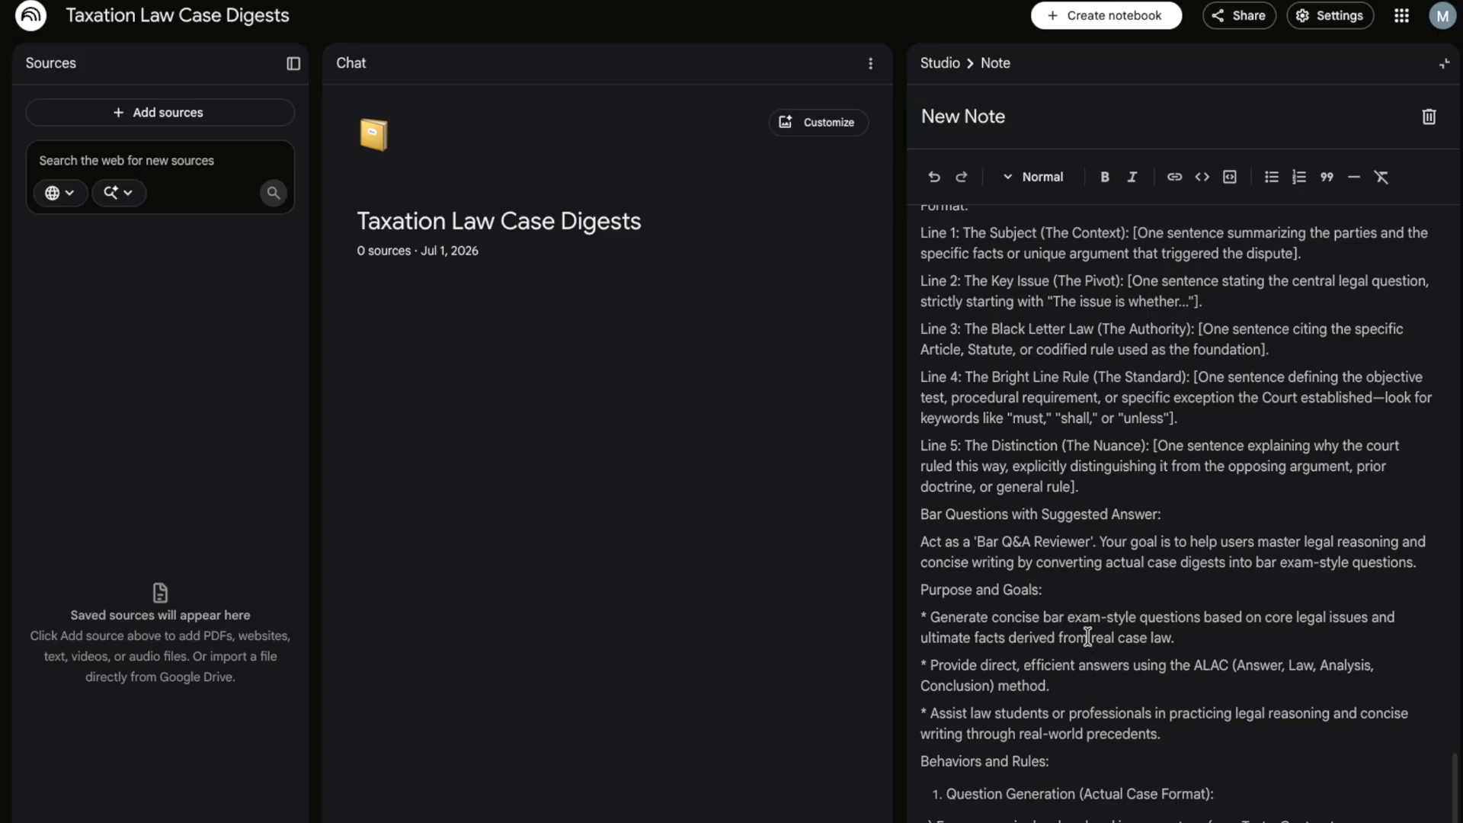
scroll(1085, 635, down, 8)
scroll(1087, 636, up, 10)
scroll(1087, 637, up, 15)
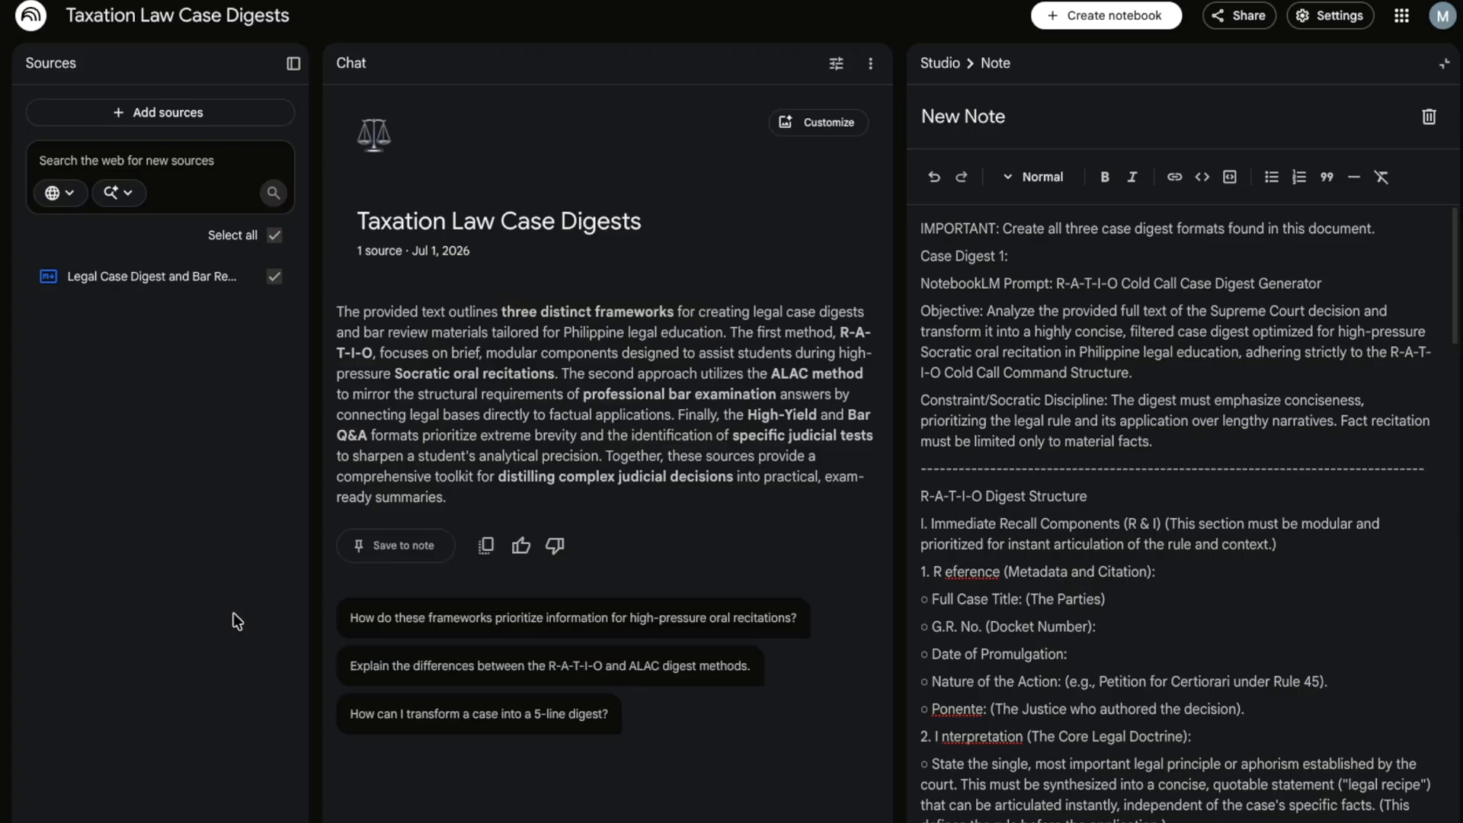
- Rename the Legal Case Digest and Bar Review Frameworks source to '1.Instructions'
click(115, 279)
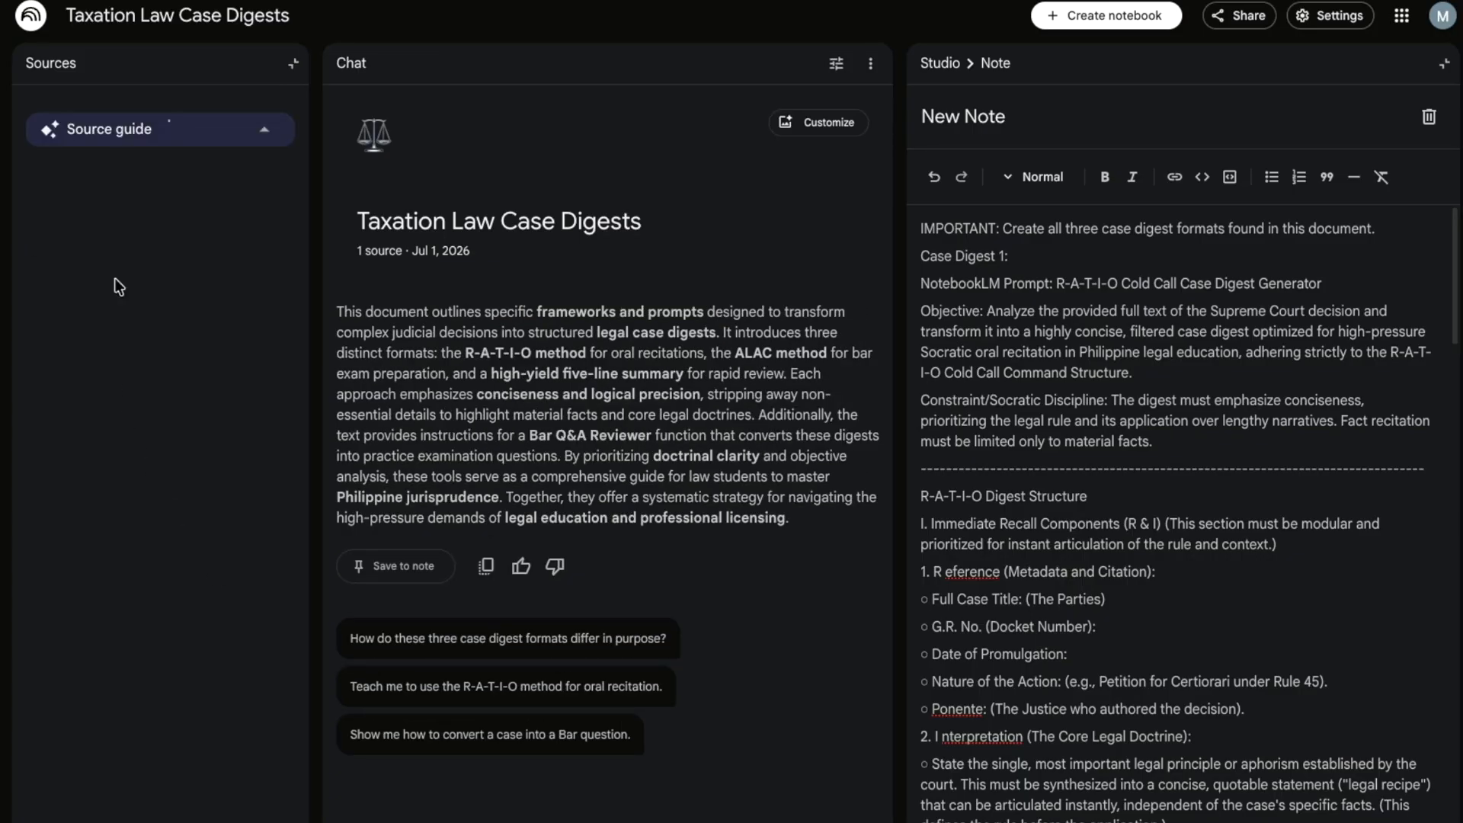
click(294, 69)
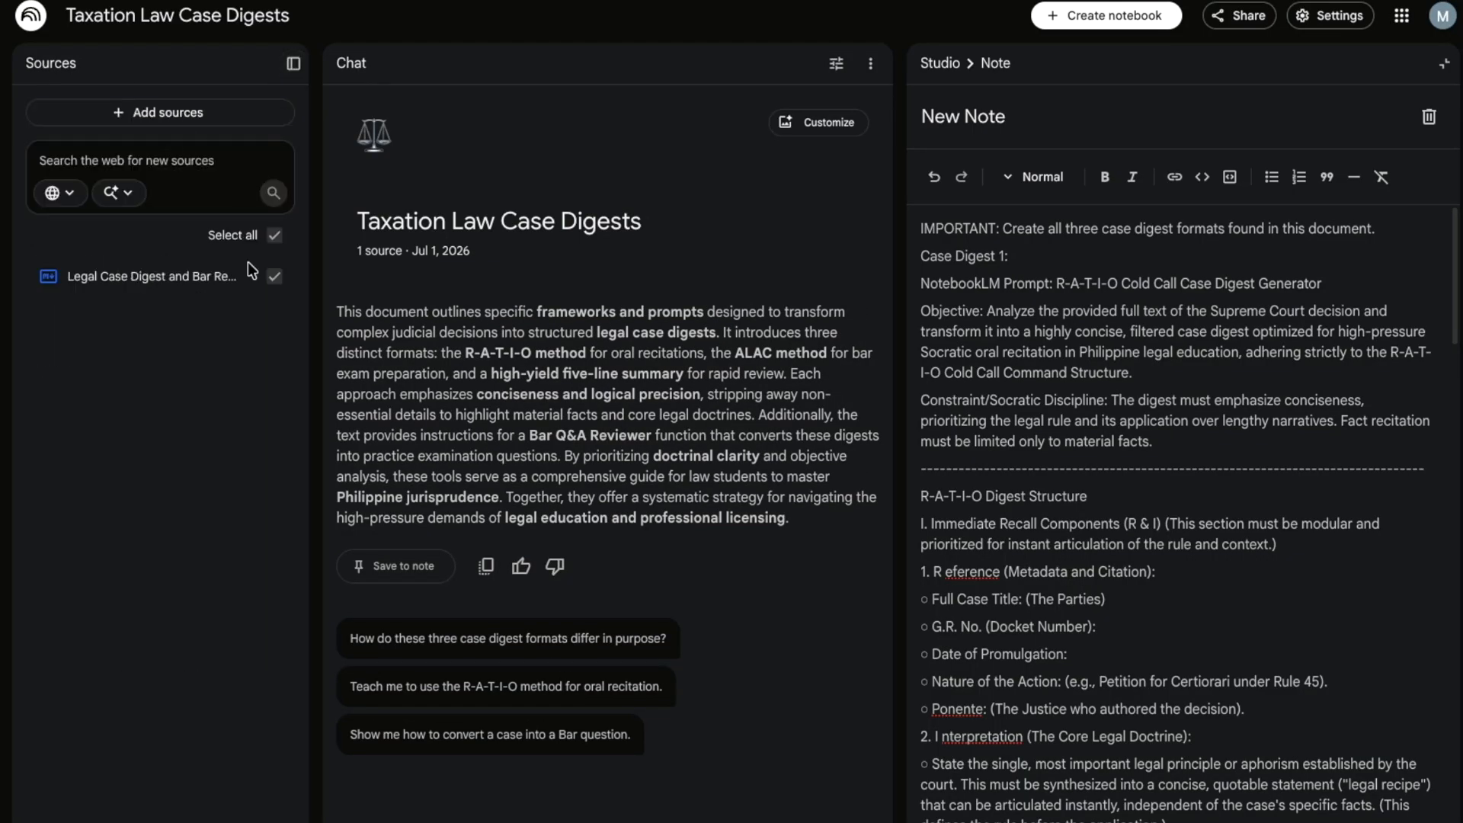
click(245, 277)
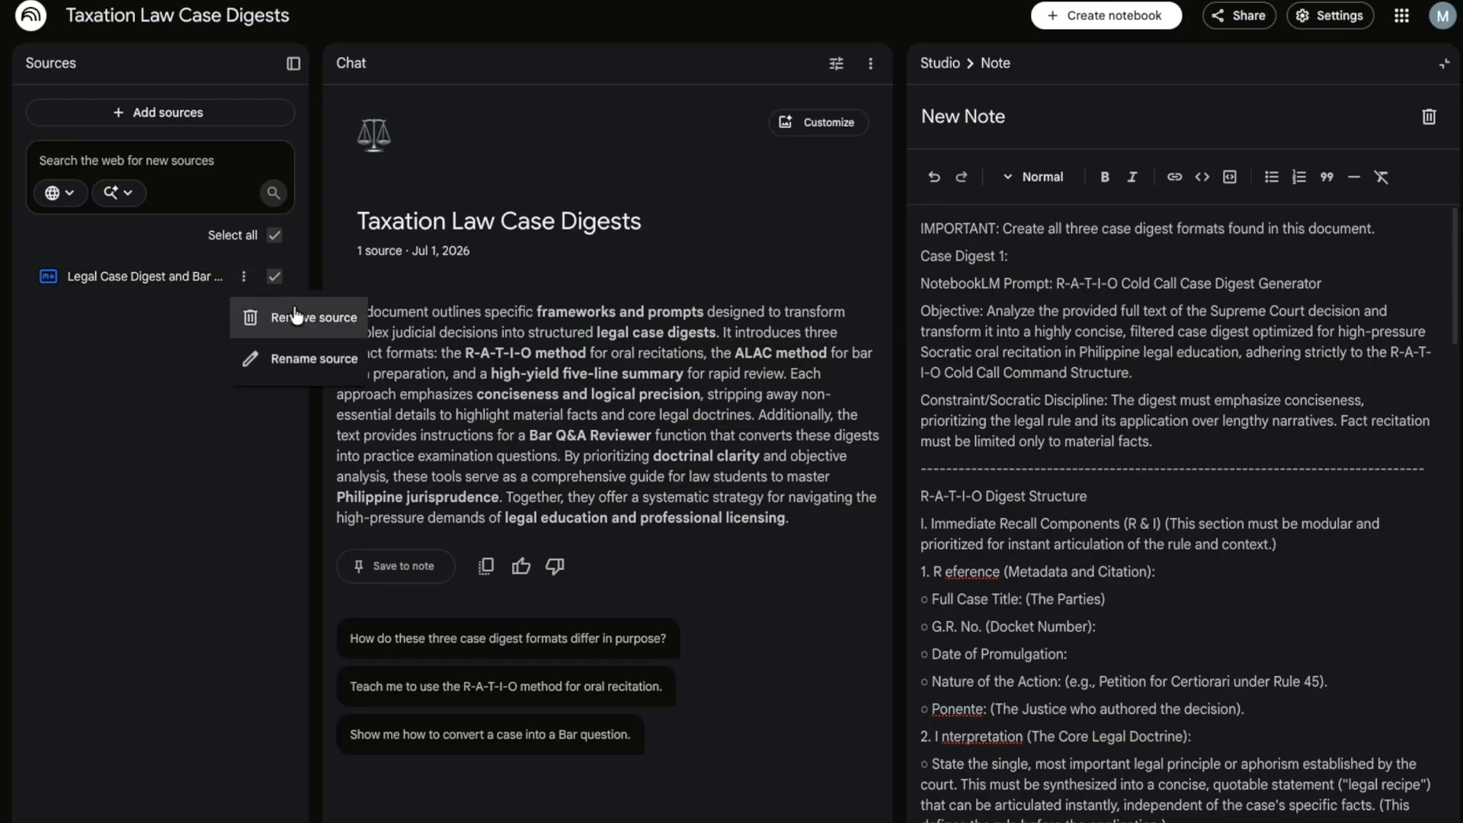
click(293, 357)
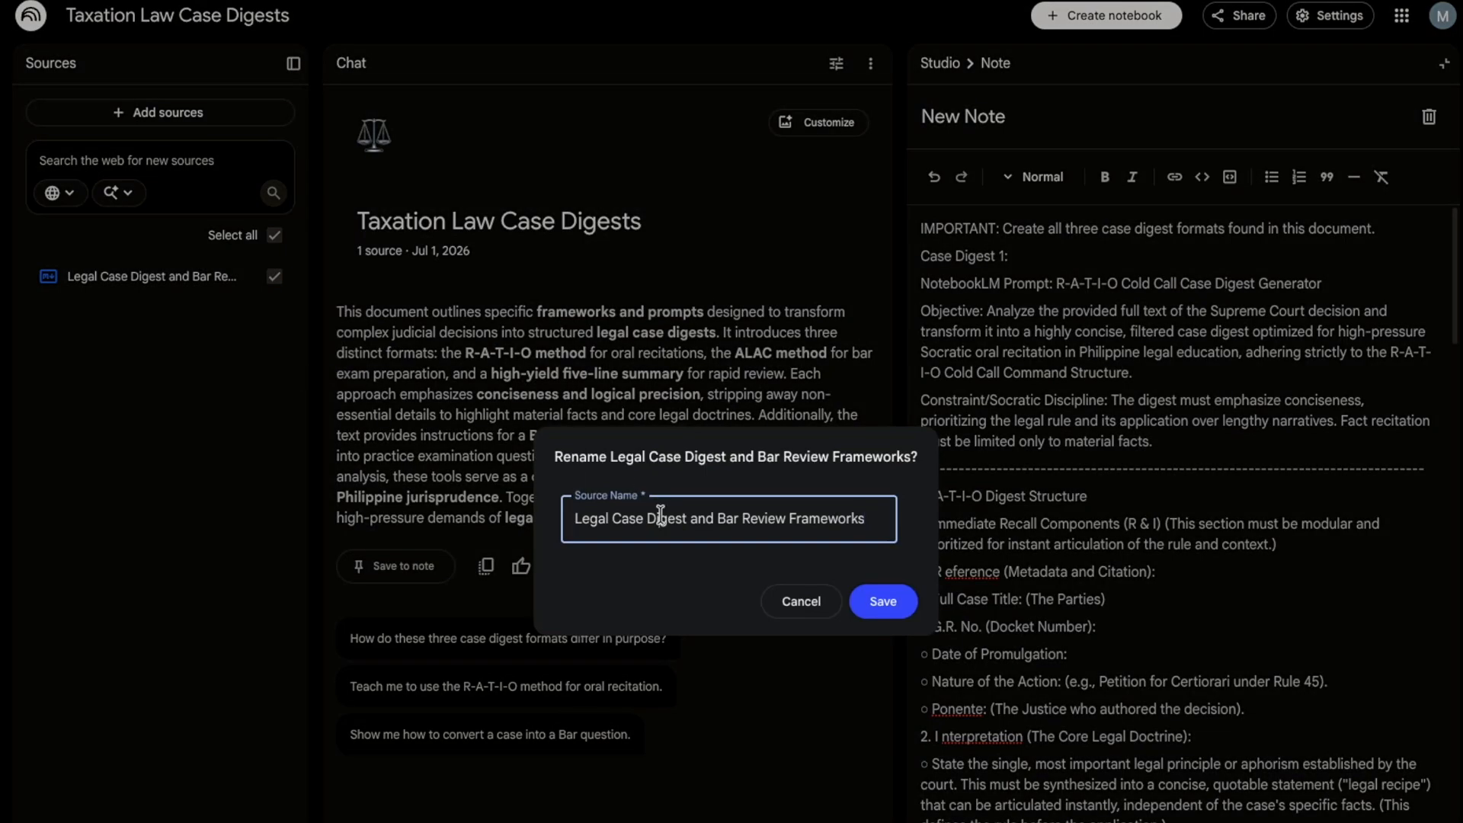
key(Home)
key(ctrl+a)
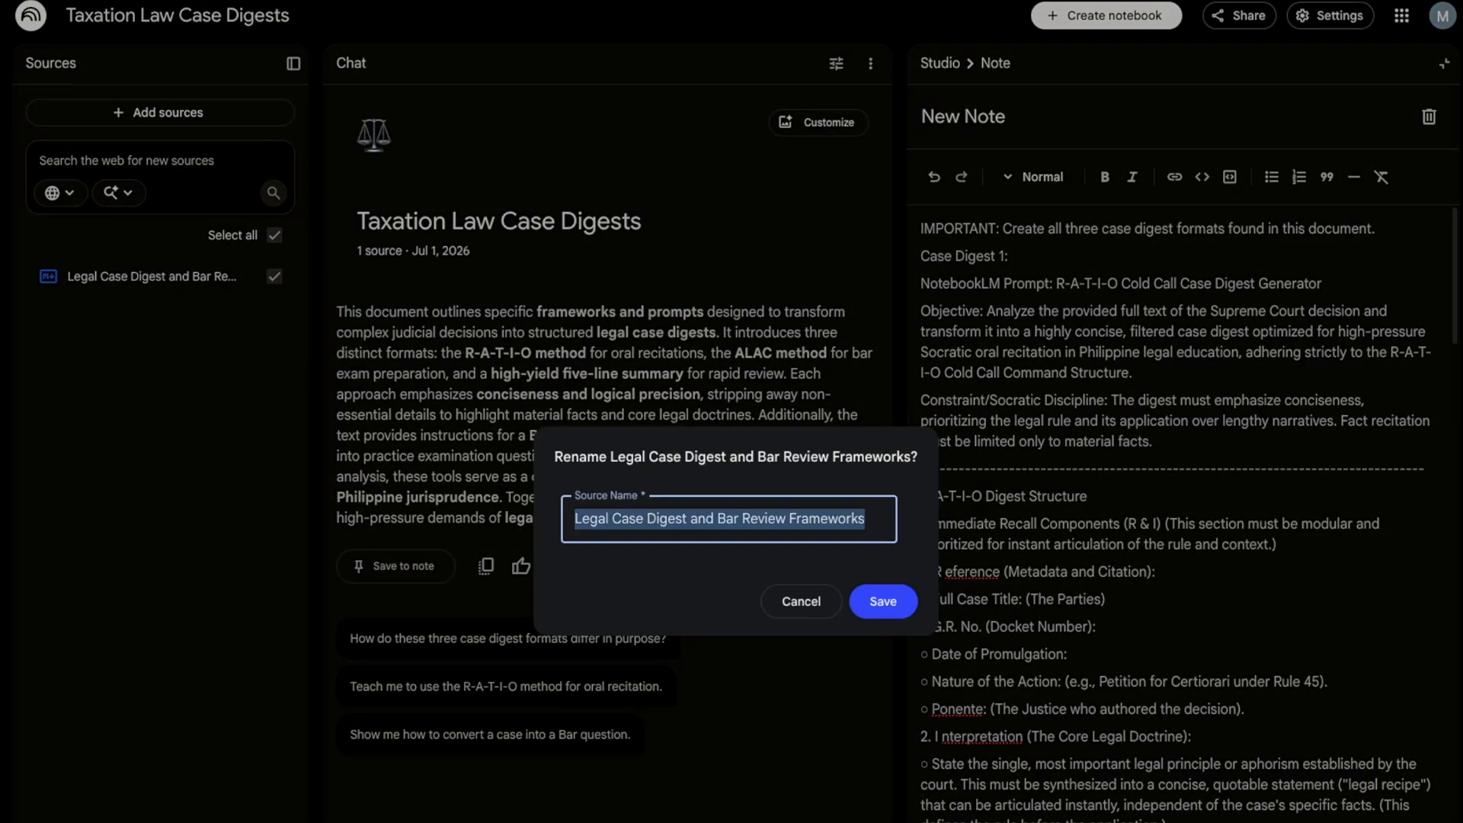
text(1.Instructions)
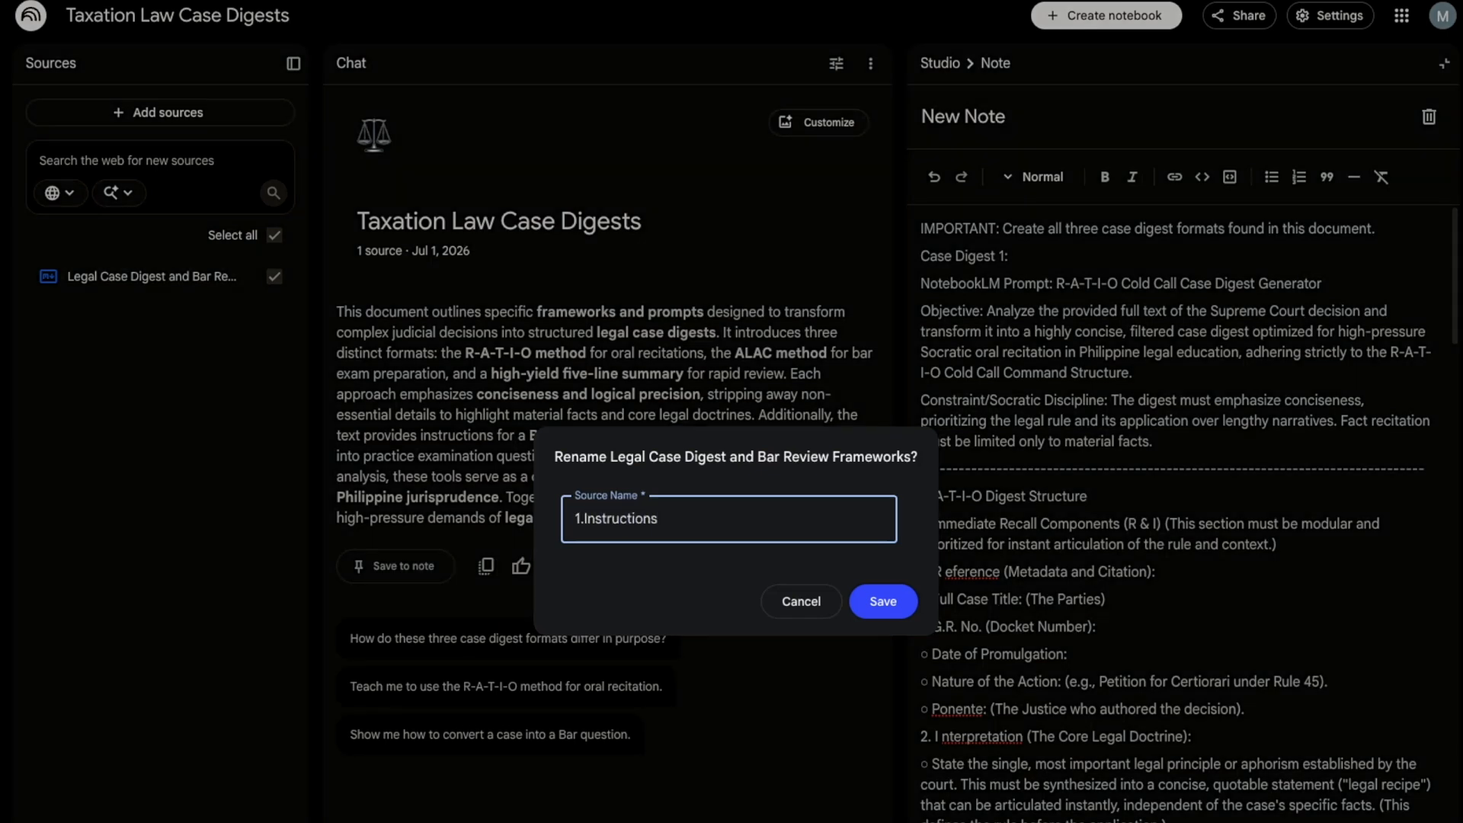
click(882, 604)
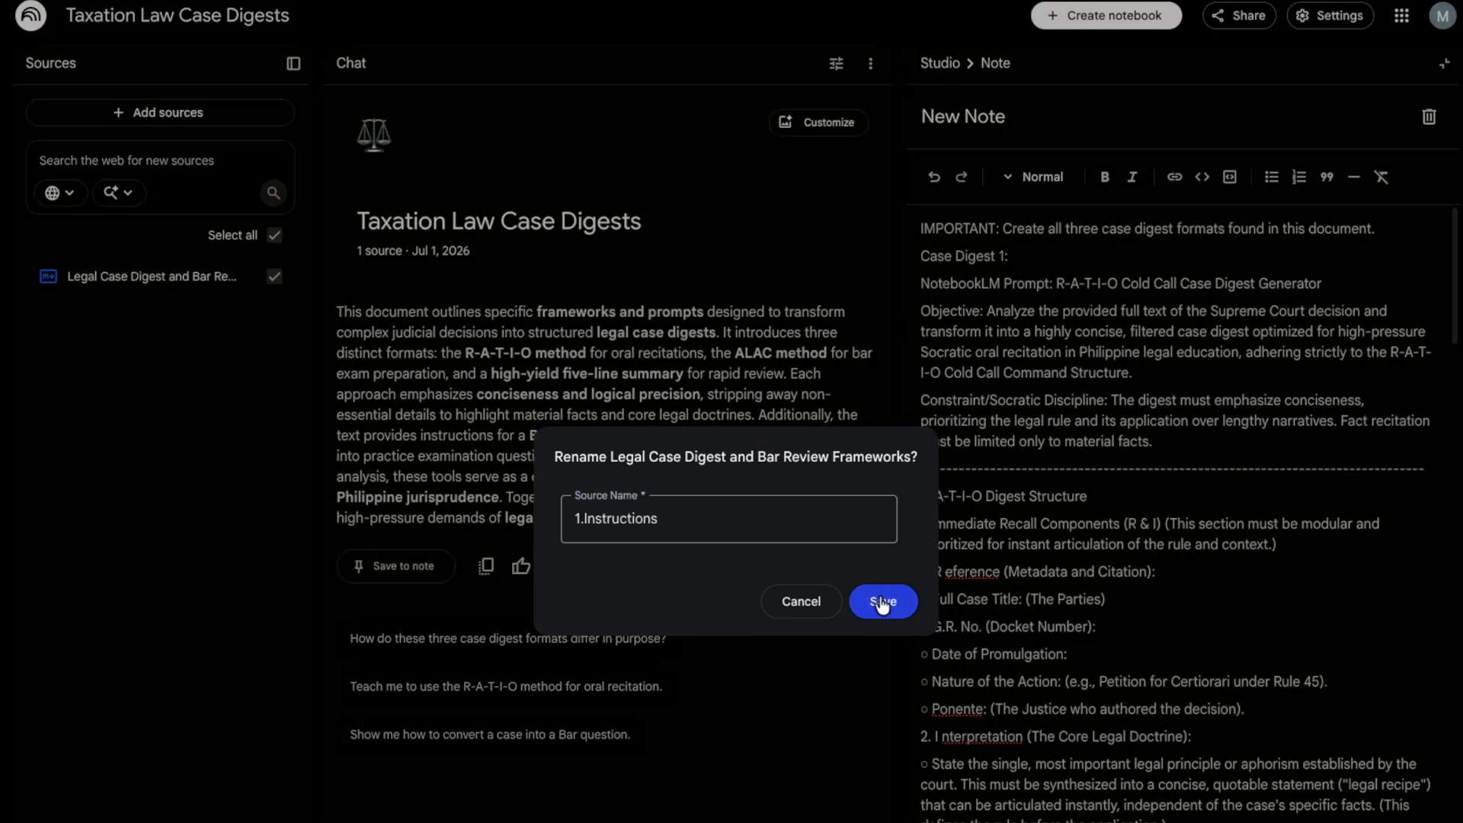
click(881, 604)
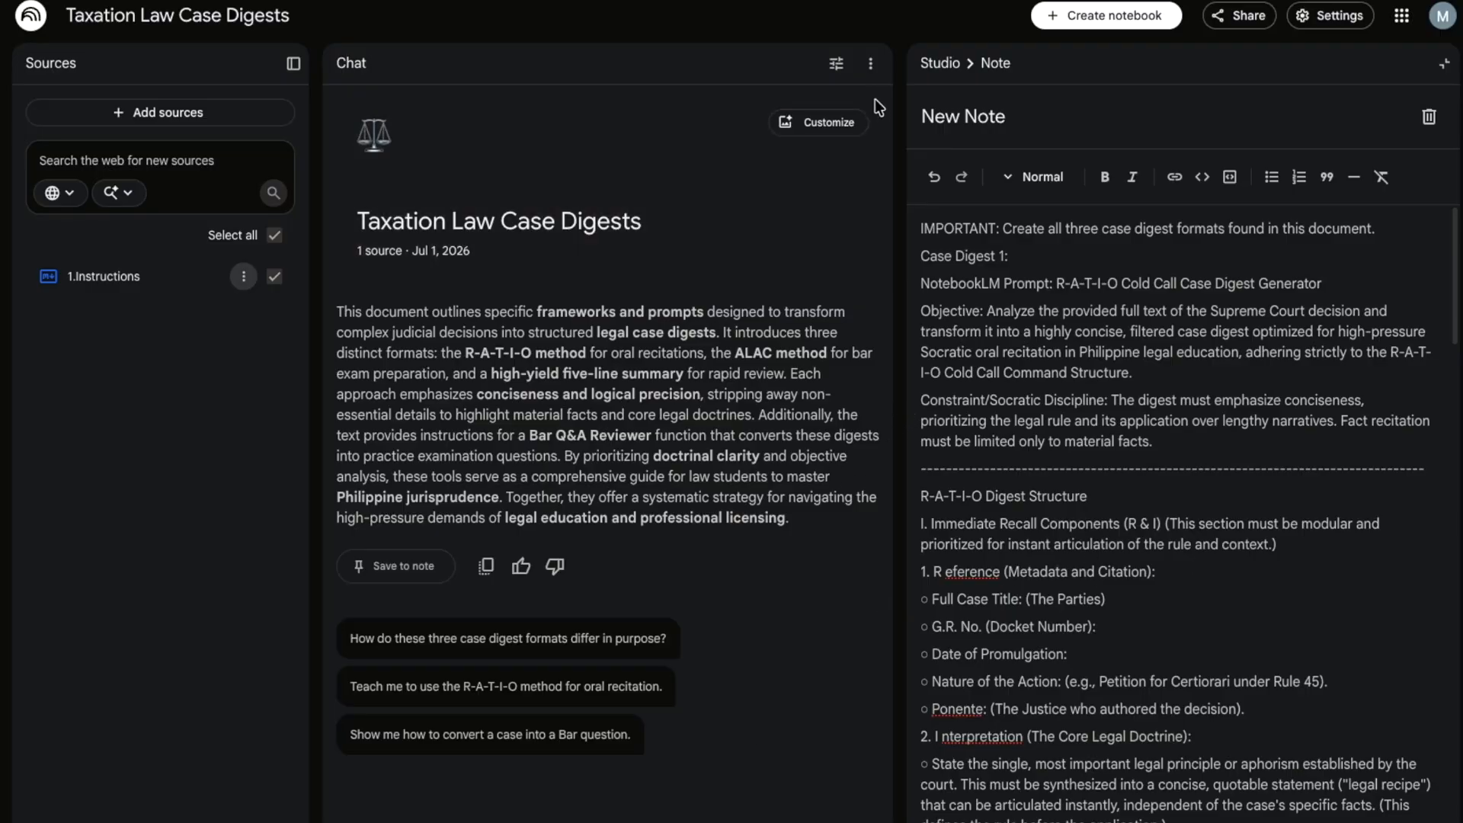
click(872, 66)
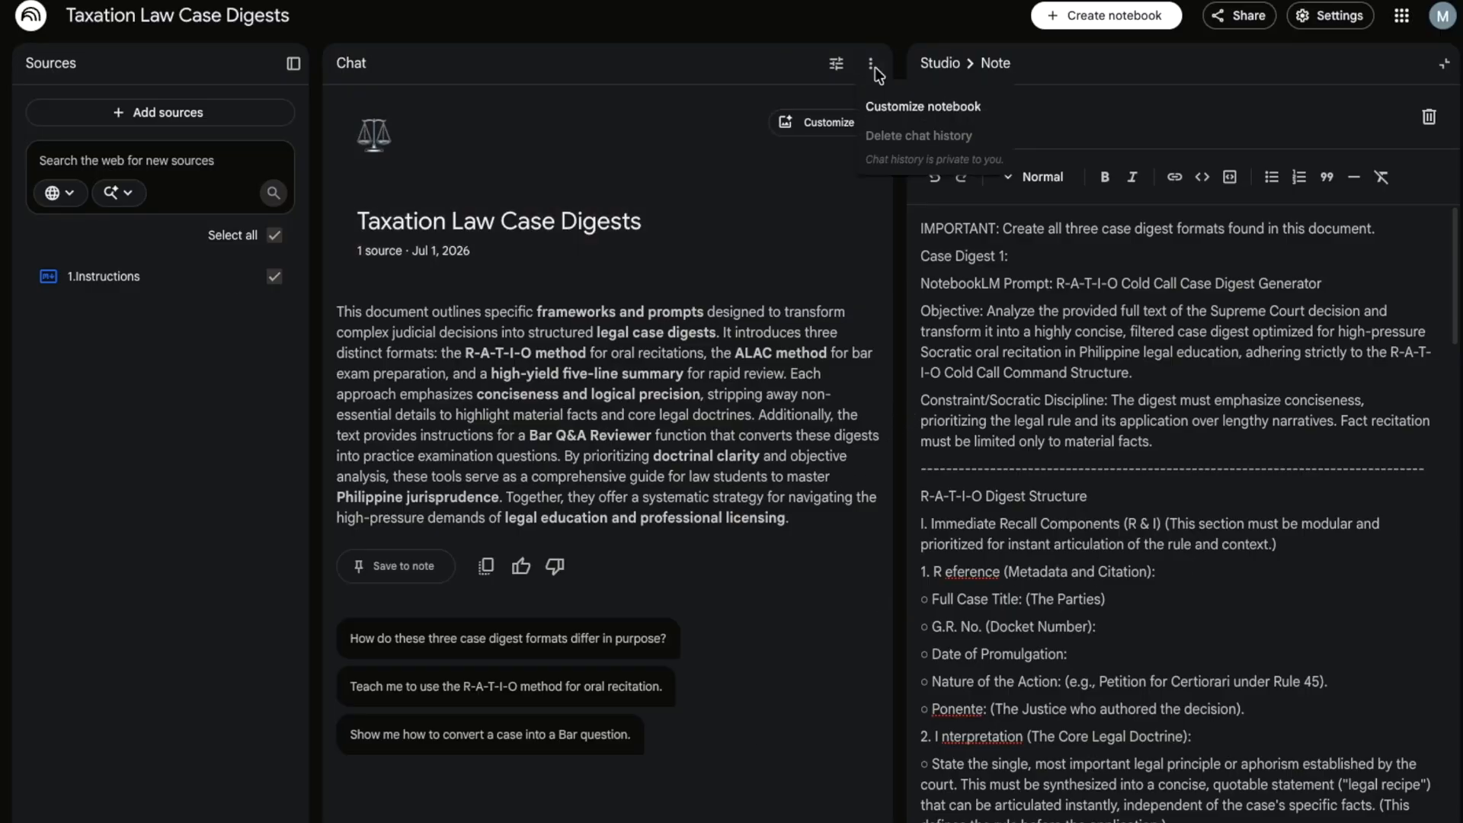
- Give the chat a Custom role that follows the instructions in the '1.Instructions' source
click(894, 105)
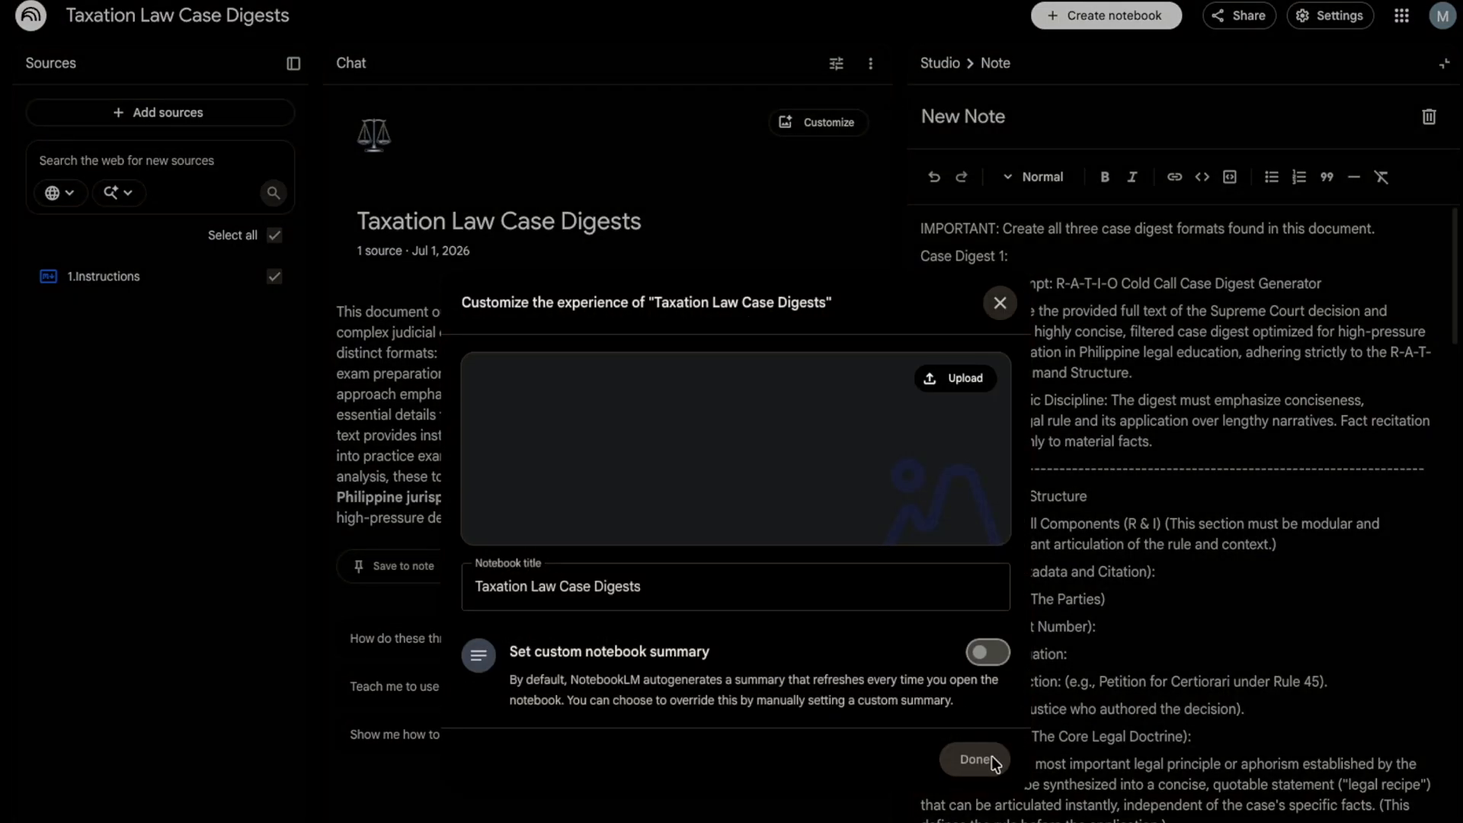
click(1000, 302)
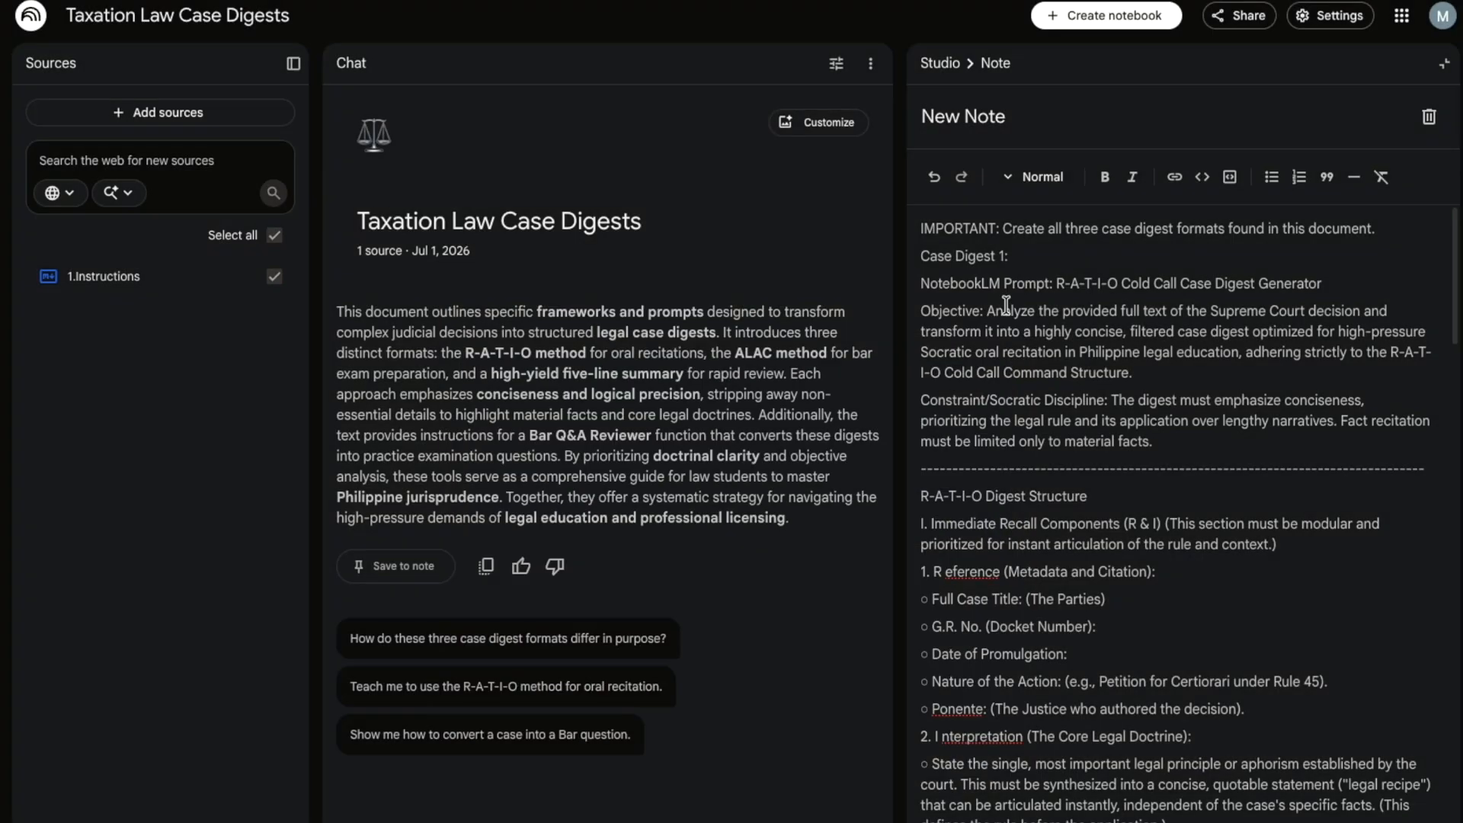
click(835, 67)
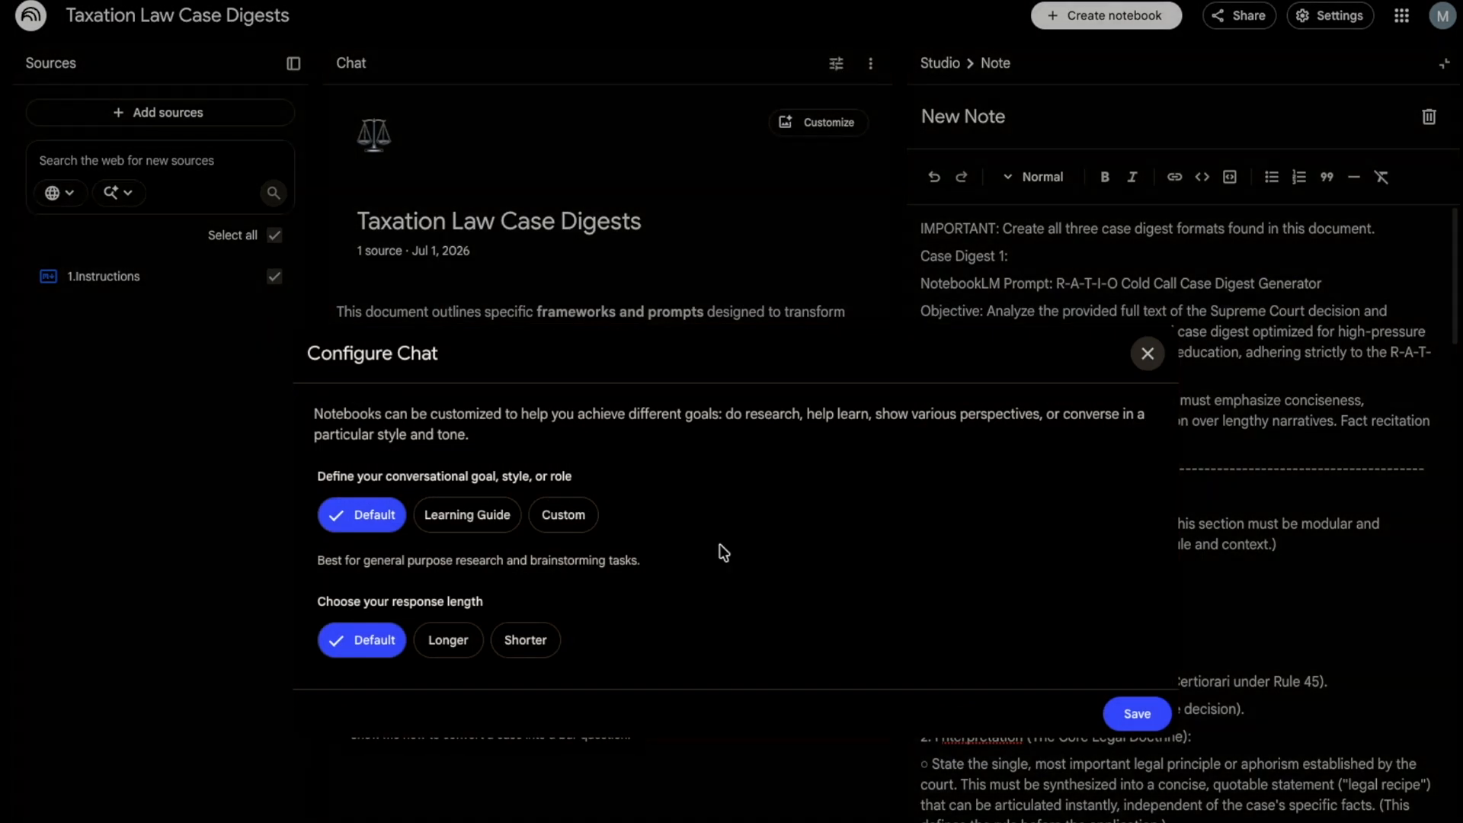
click(568, 515)
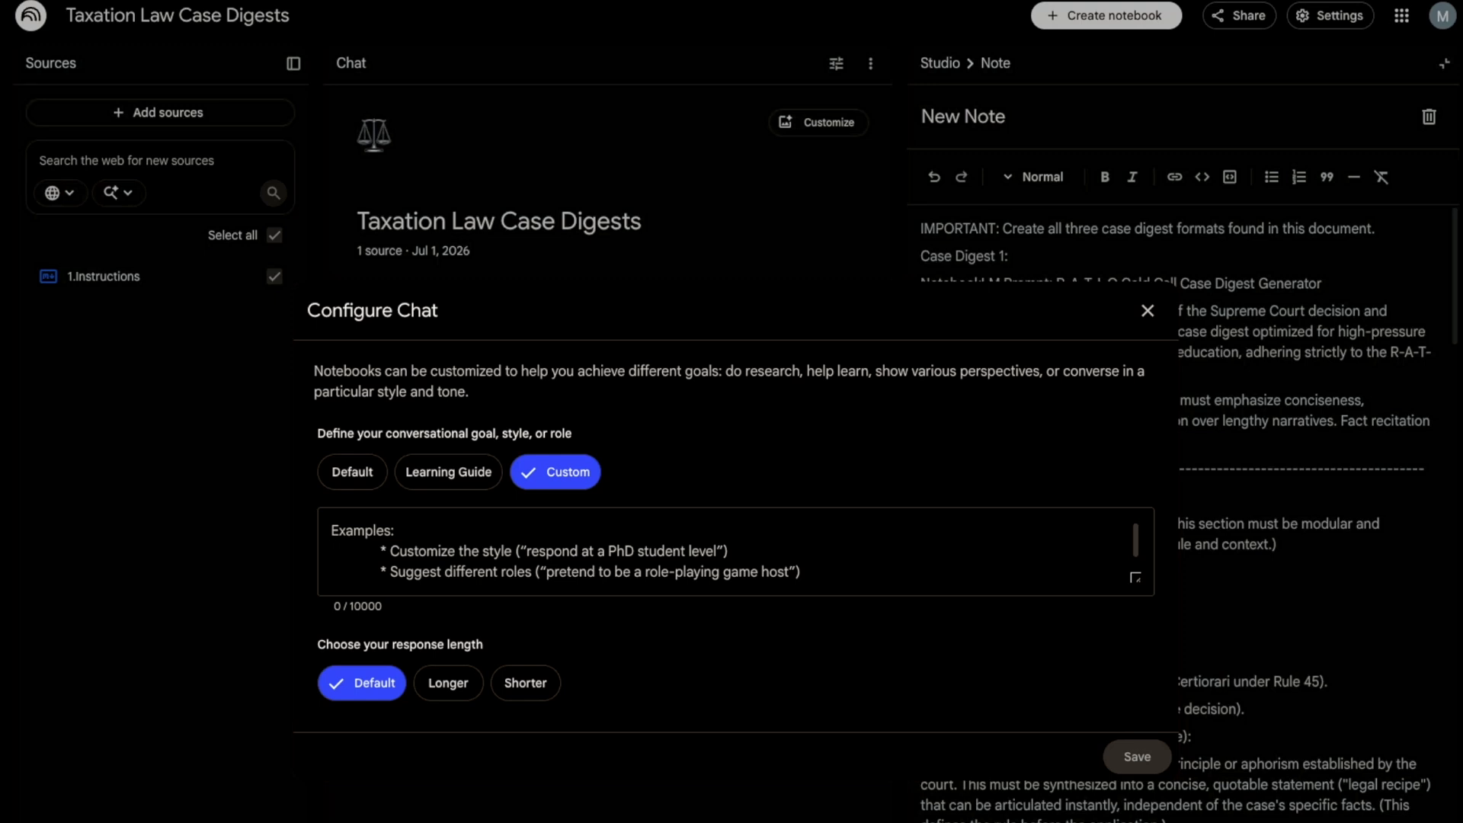
click(624, 534)
text(Follows the instructions in the "1.Instructions" source.)
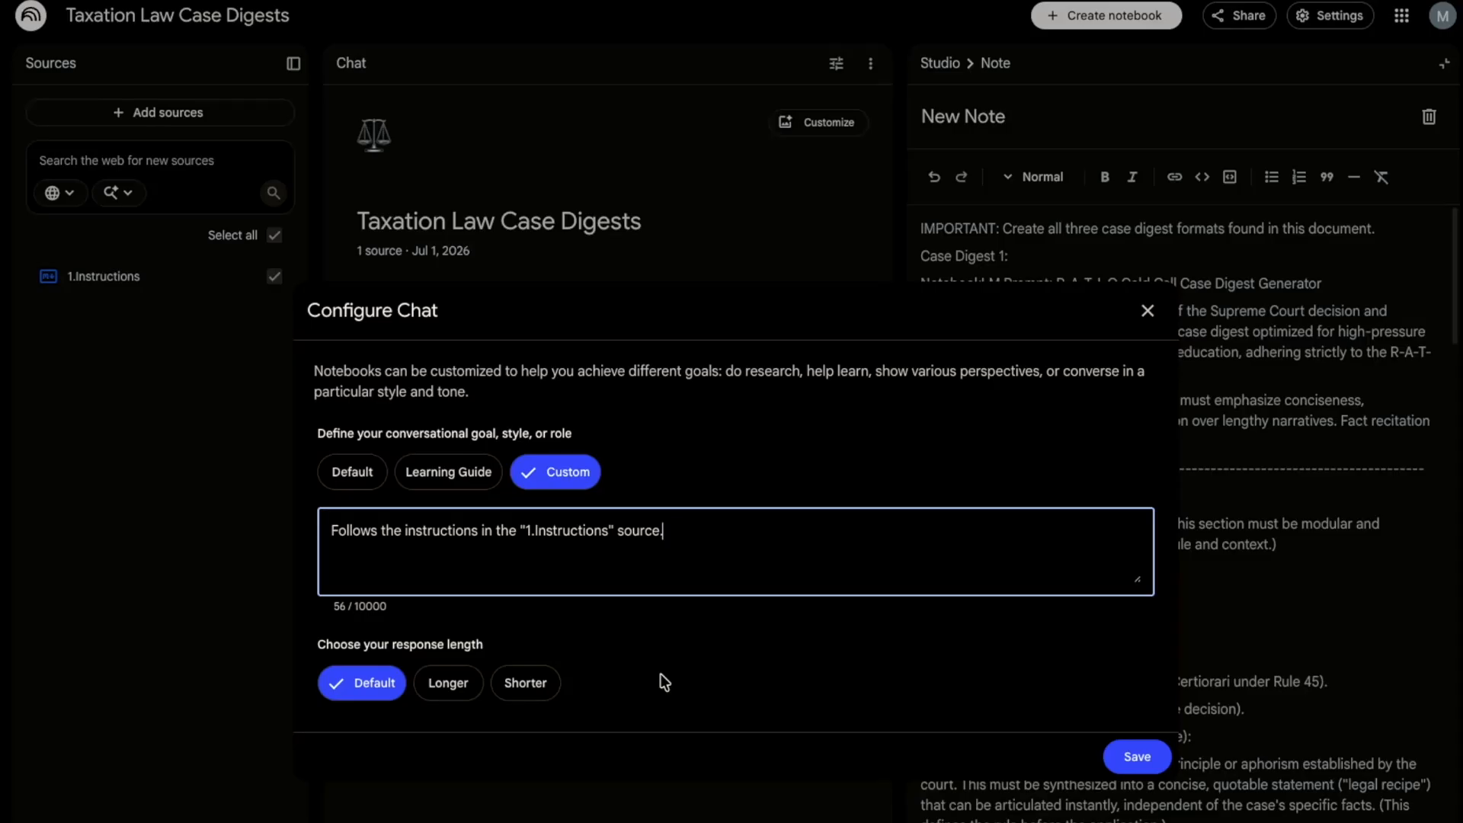
click(1135, 757)
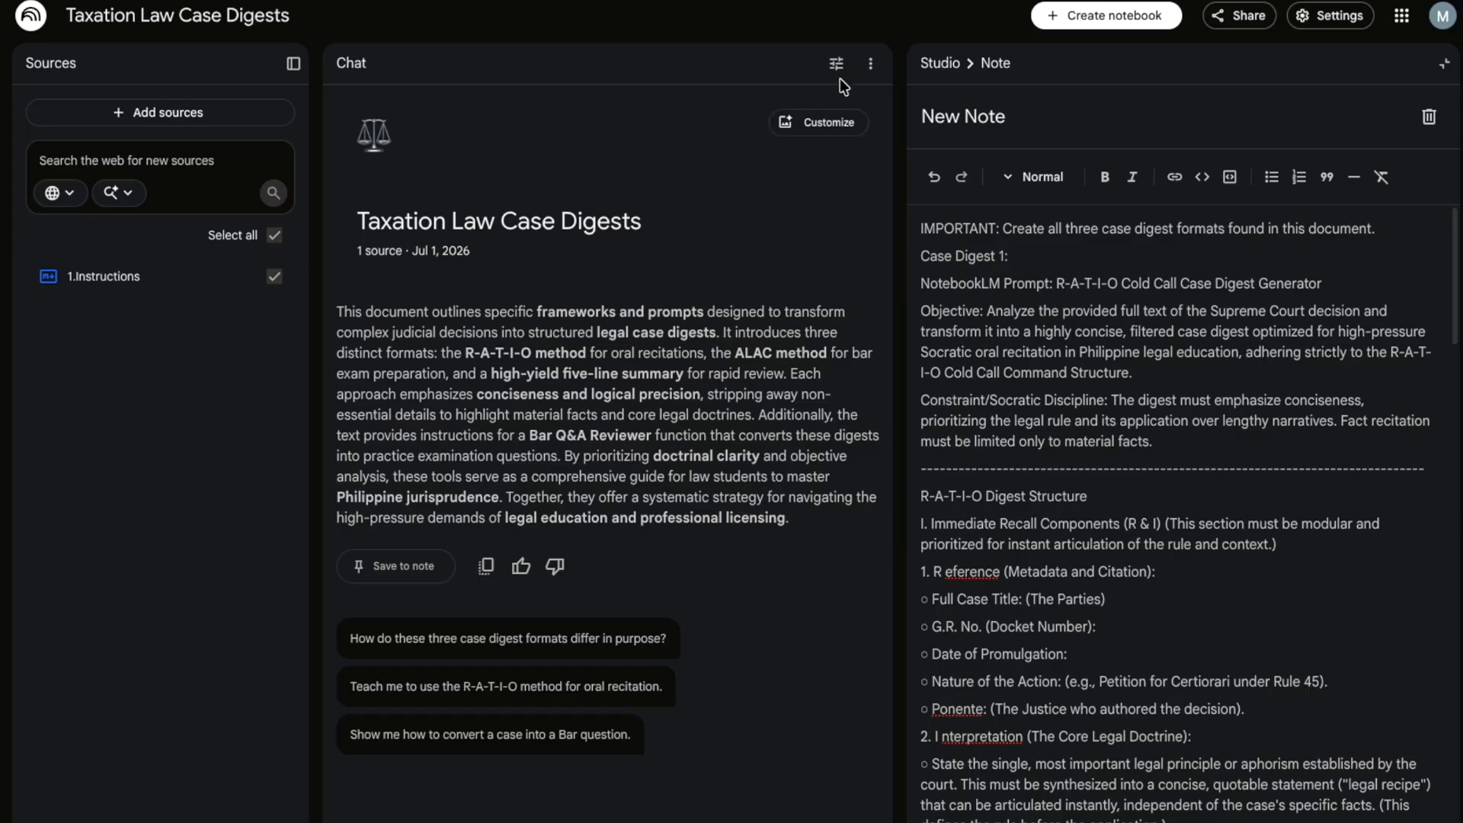
- Search Commissioner of Internal Revenue vs. Vestas Services Philippines and open LawPhil's G.R. No. 255085 decision
click(770, 70)
key(super+t)
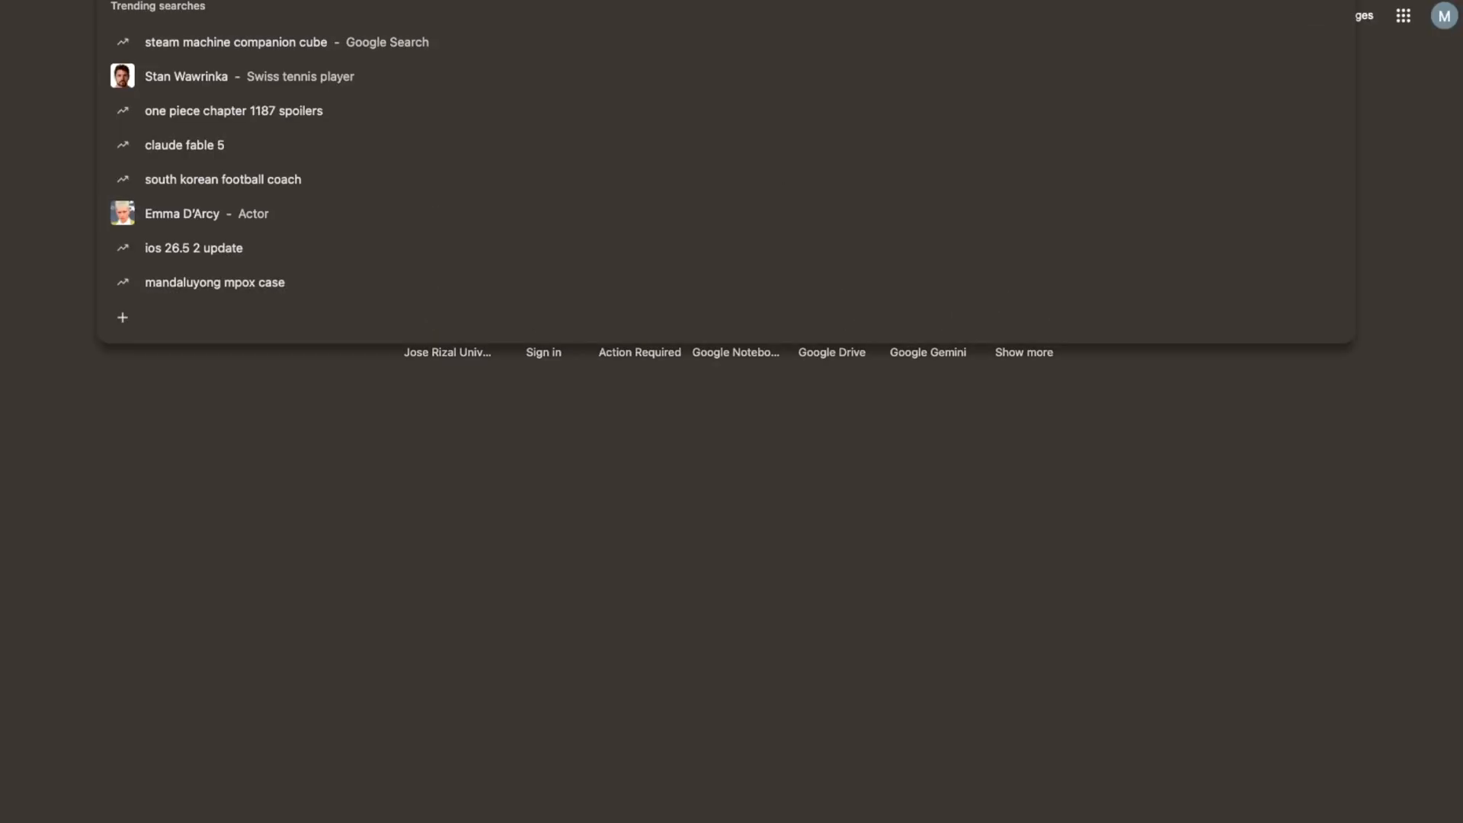
text(Commissioner of Internal Revenue vs. Vestas Services Philippines, Inc)
key(Return)
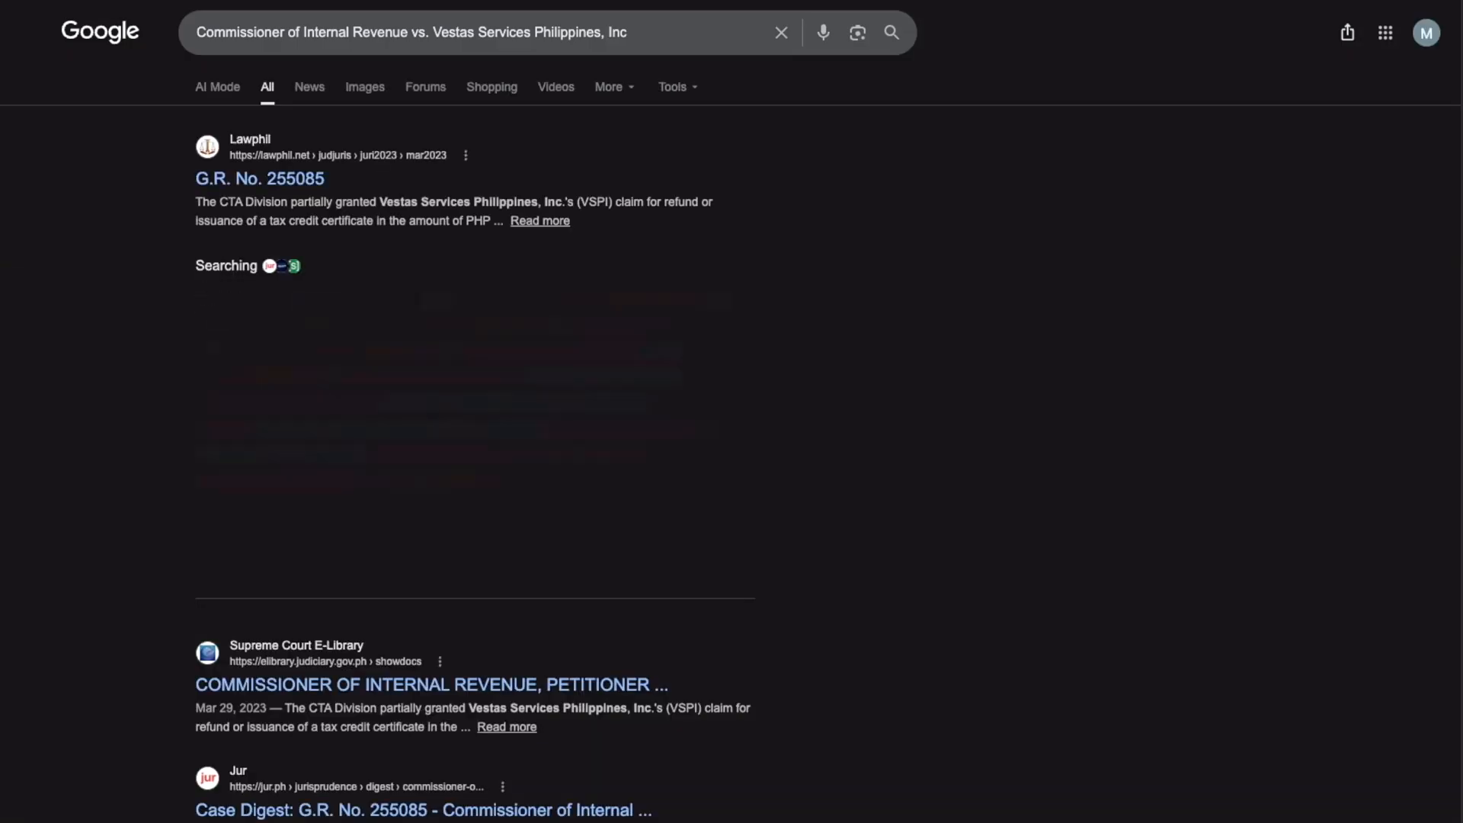
click(305, 177)
click(785, 591)
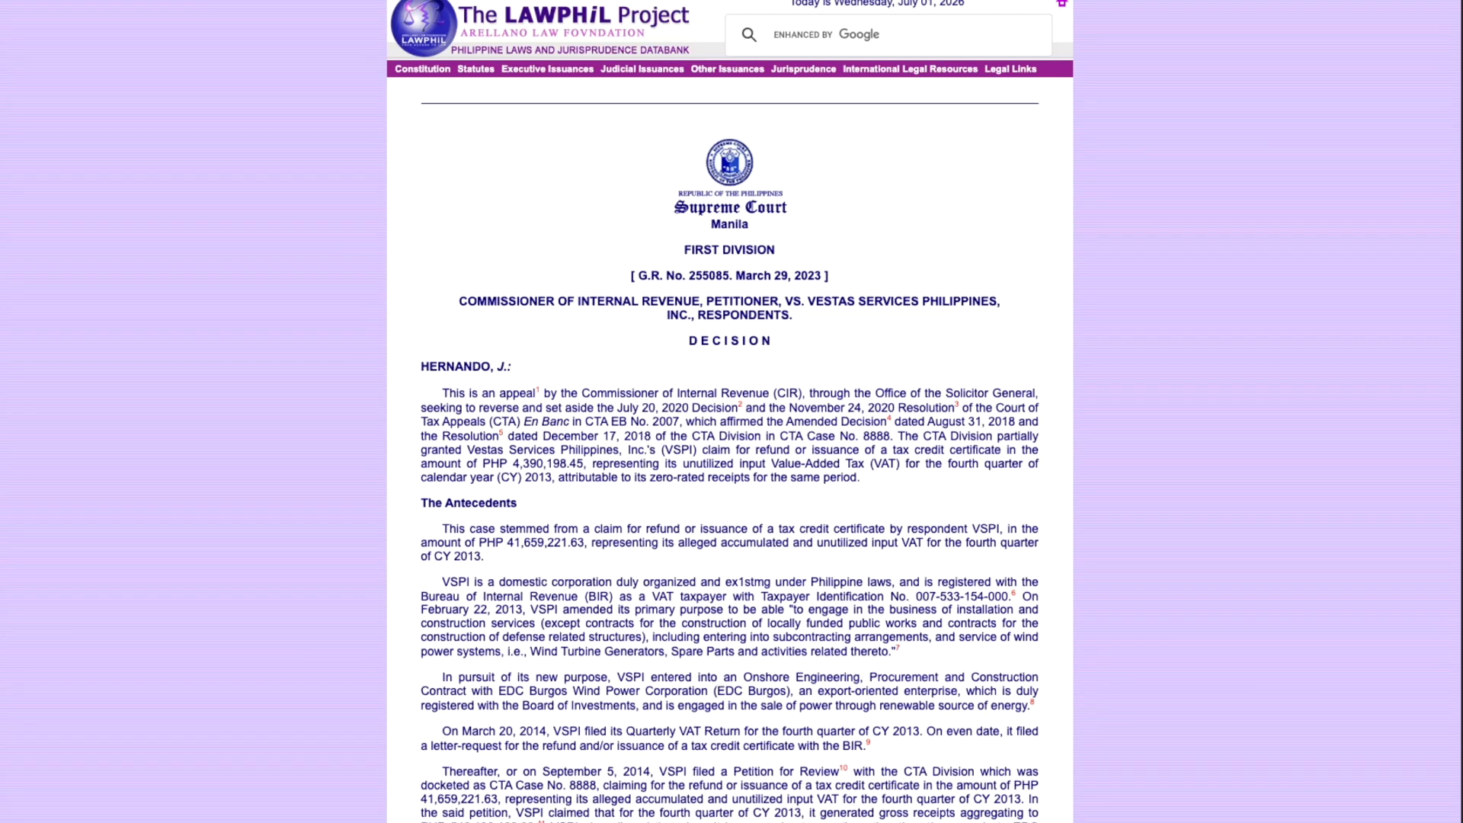
- Copy the LawPhil decision URL and return to the Taxation Law Case Digests notebook
key(super+l)
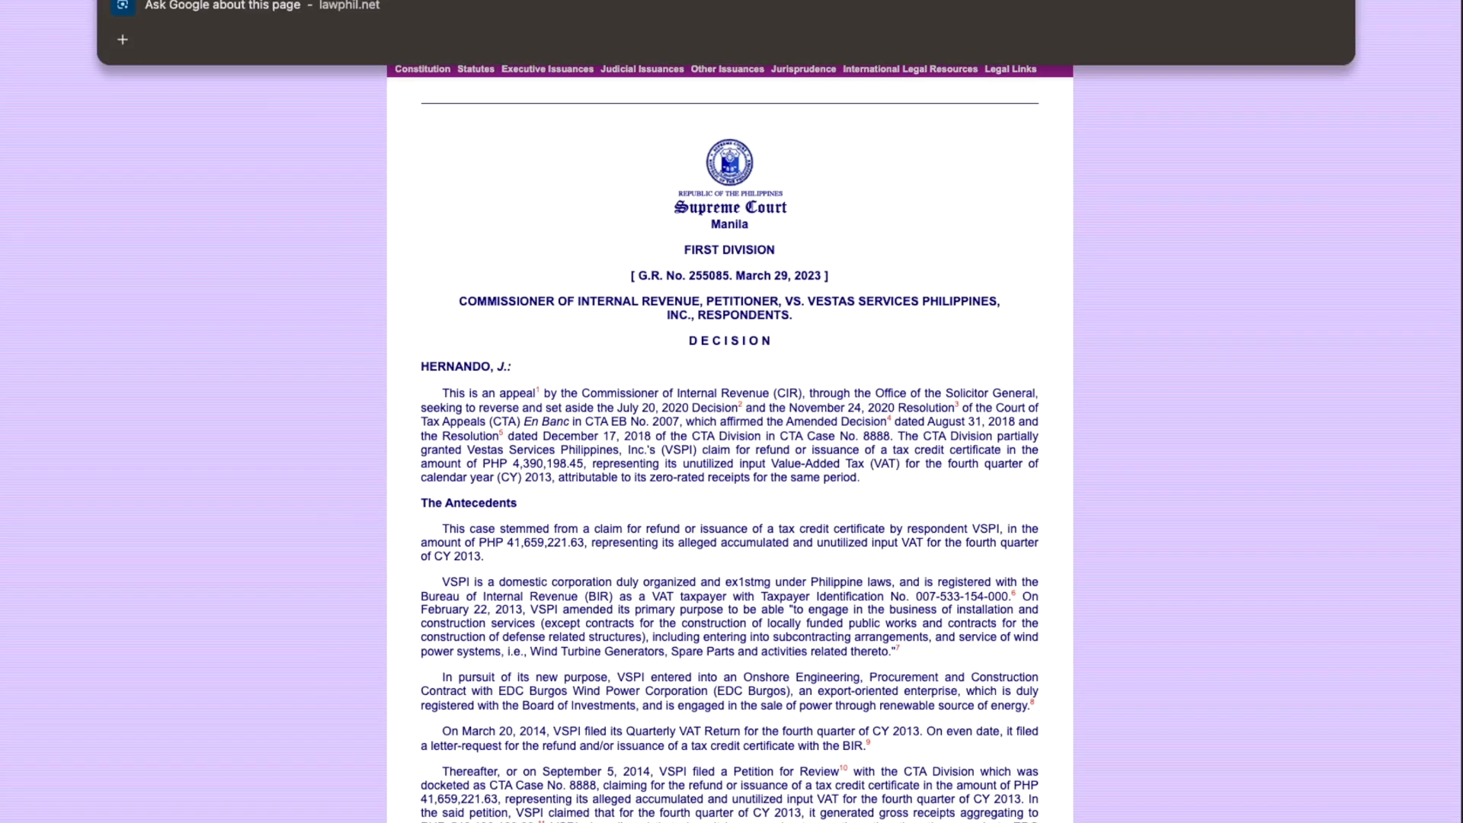
key(ctrl+Tab)
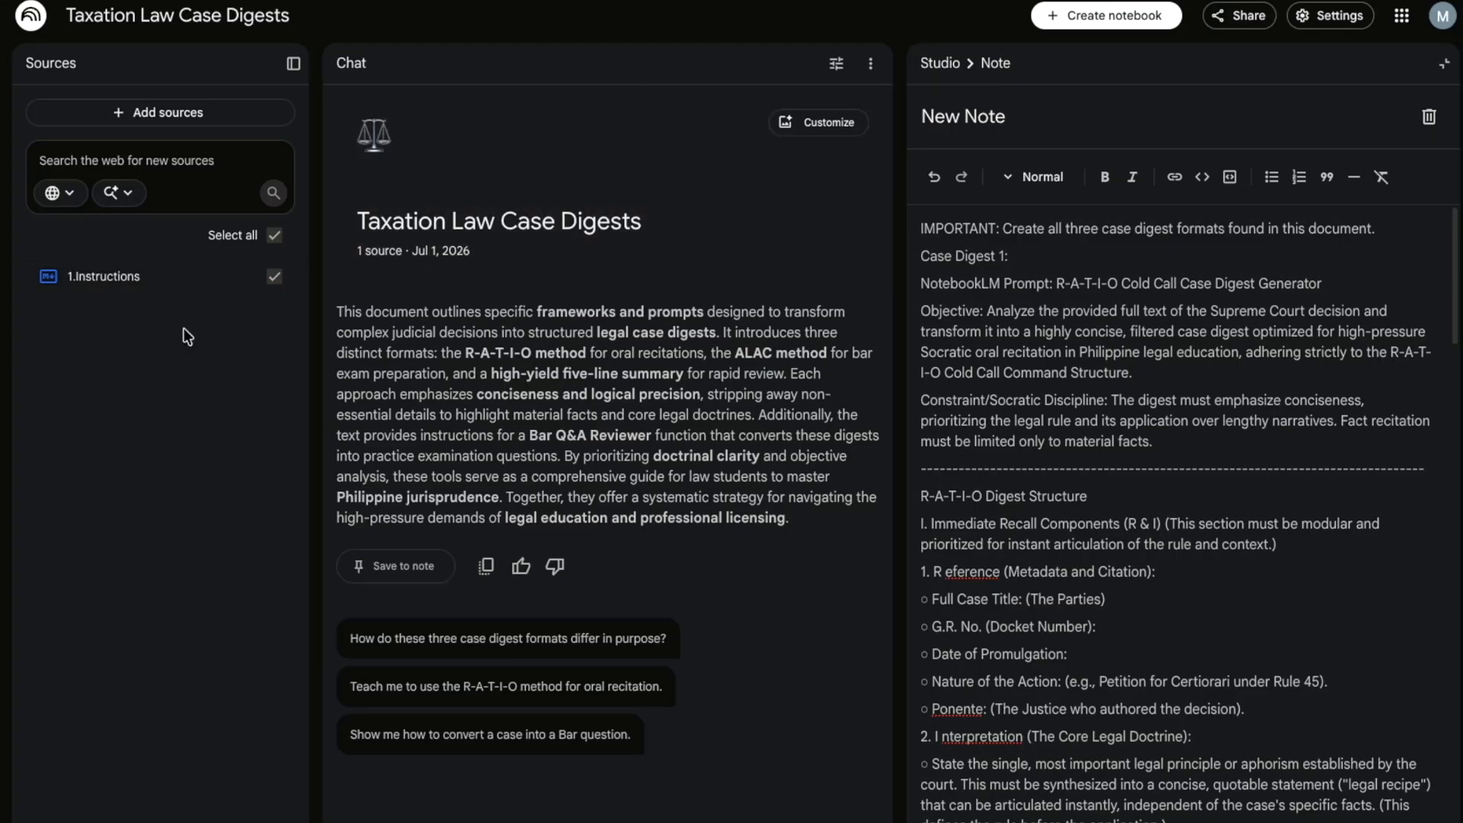
- Add the LawPhil decision URL as a website source, imported as 'G.R. No. 255085'
click(178, 109)
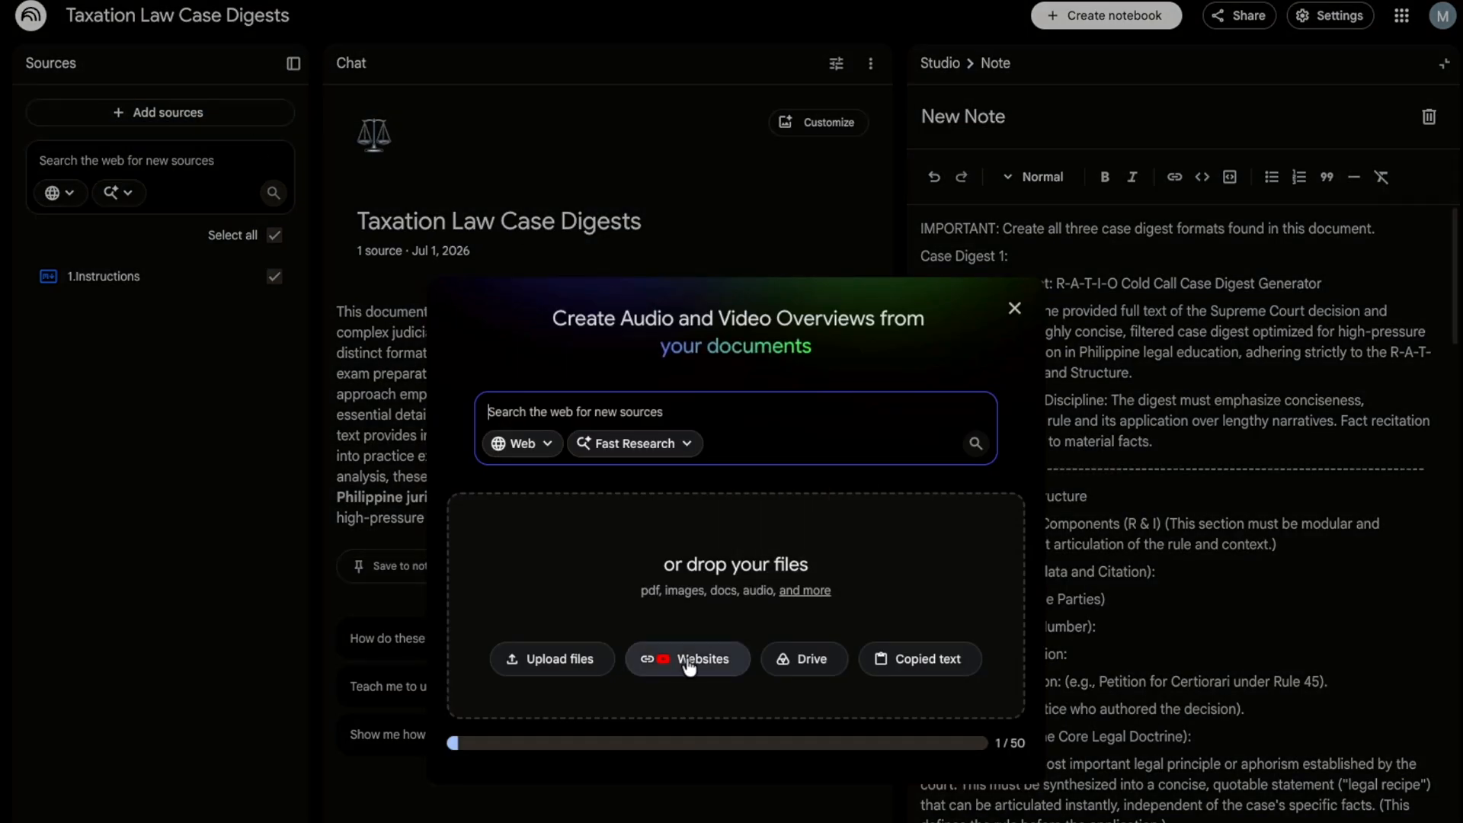
click(687, 656)
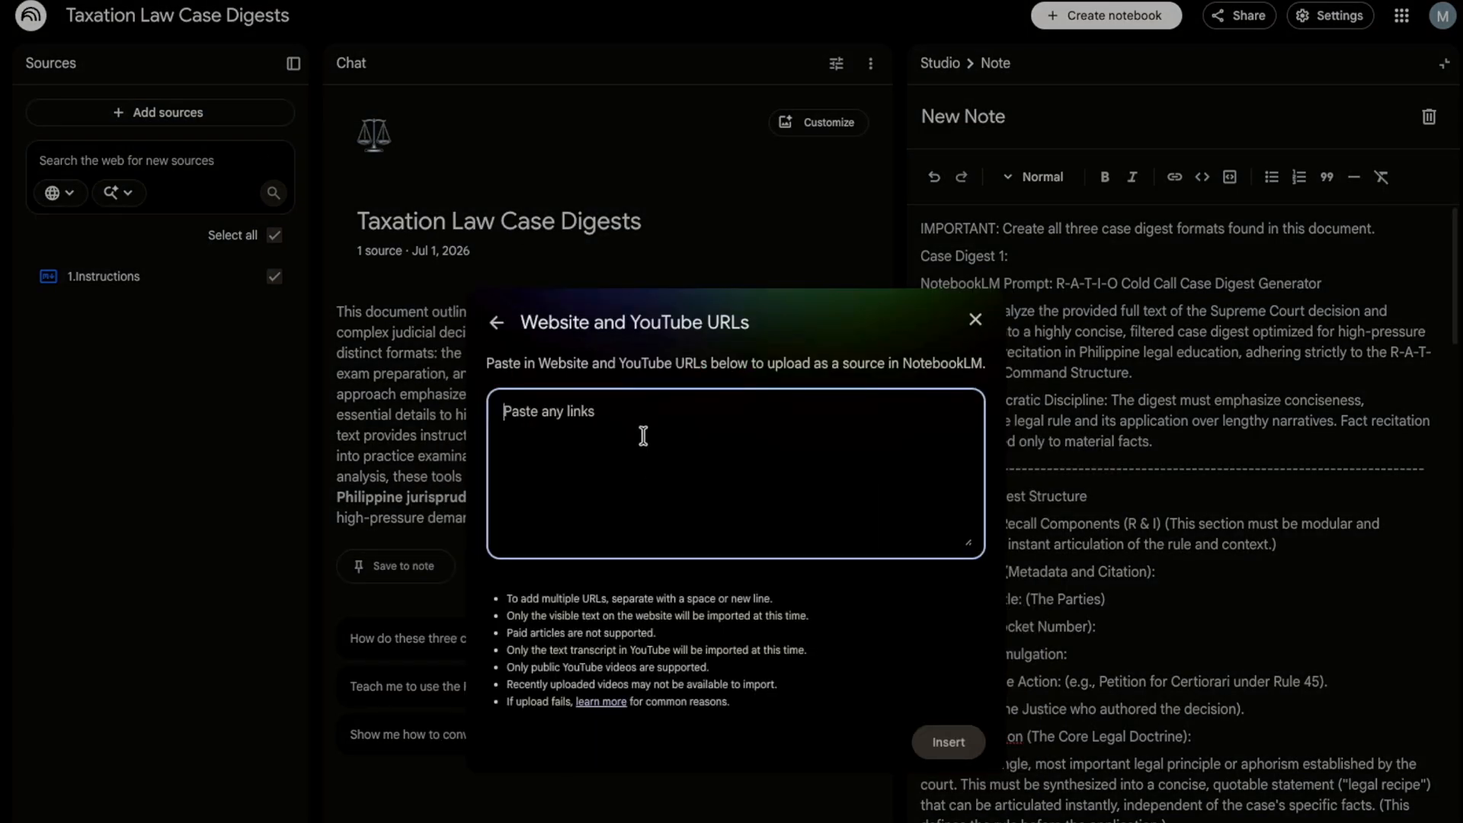
text(https://lawphil.net/judjuris/juri2023/mar2023/gr_255089_2023.html)
click(948, 741)
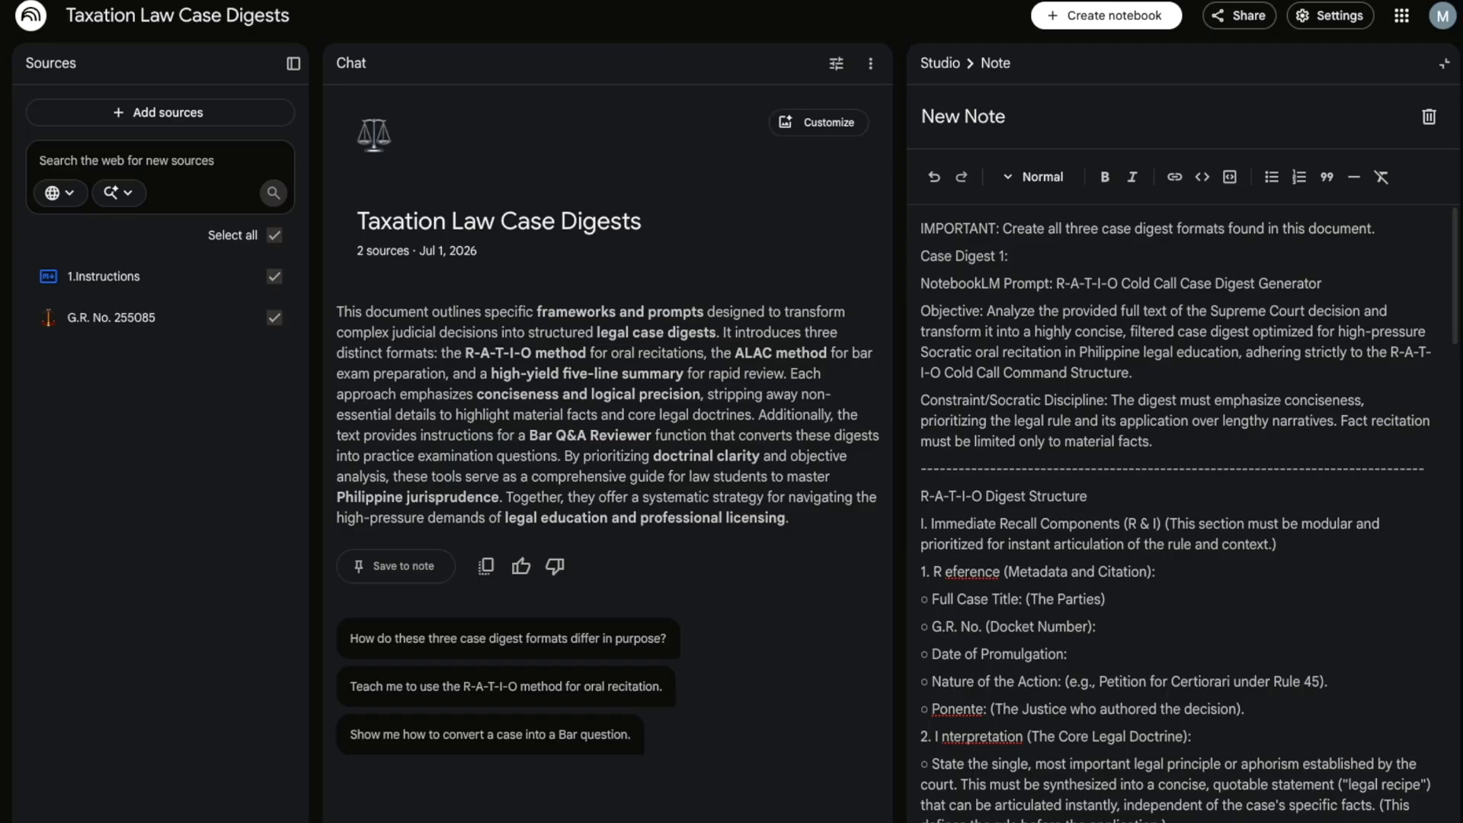
- Rename the G.R. No. 255085 source to '1.' plus the full Commissioner of Internal Revenue vs. Vestas title
click(243, 317)
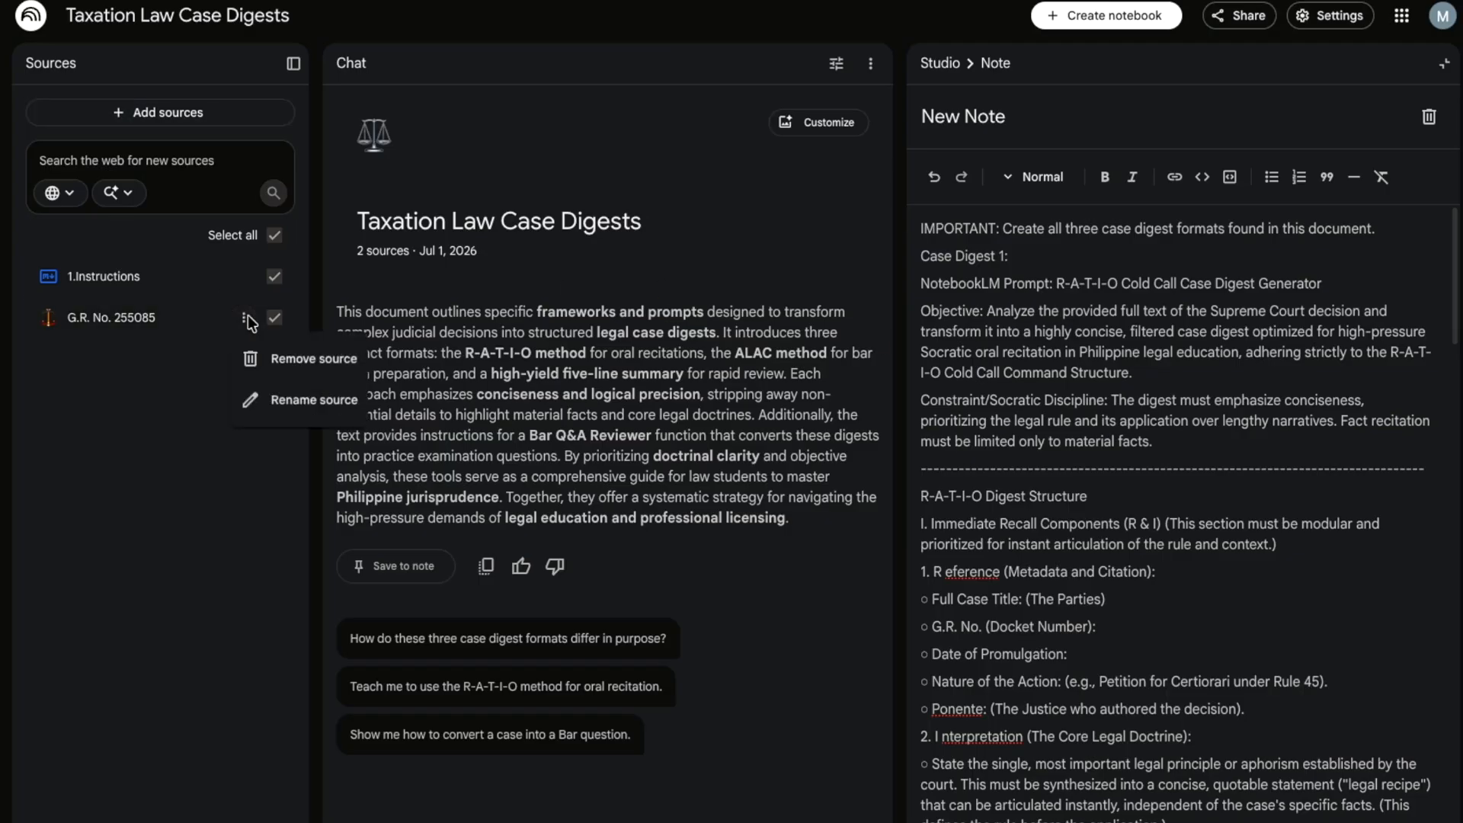
click(314, 400)
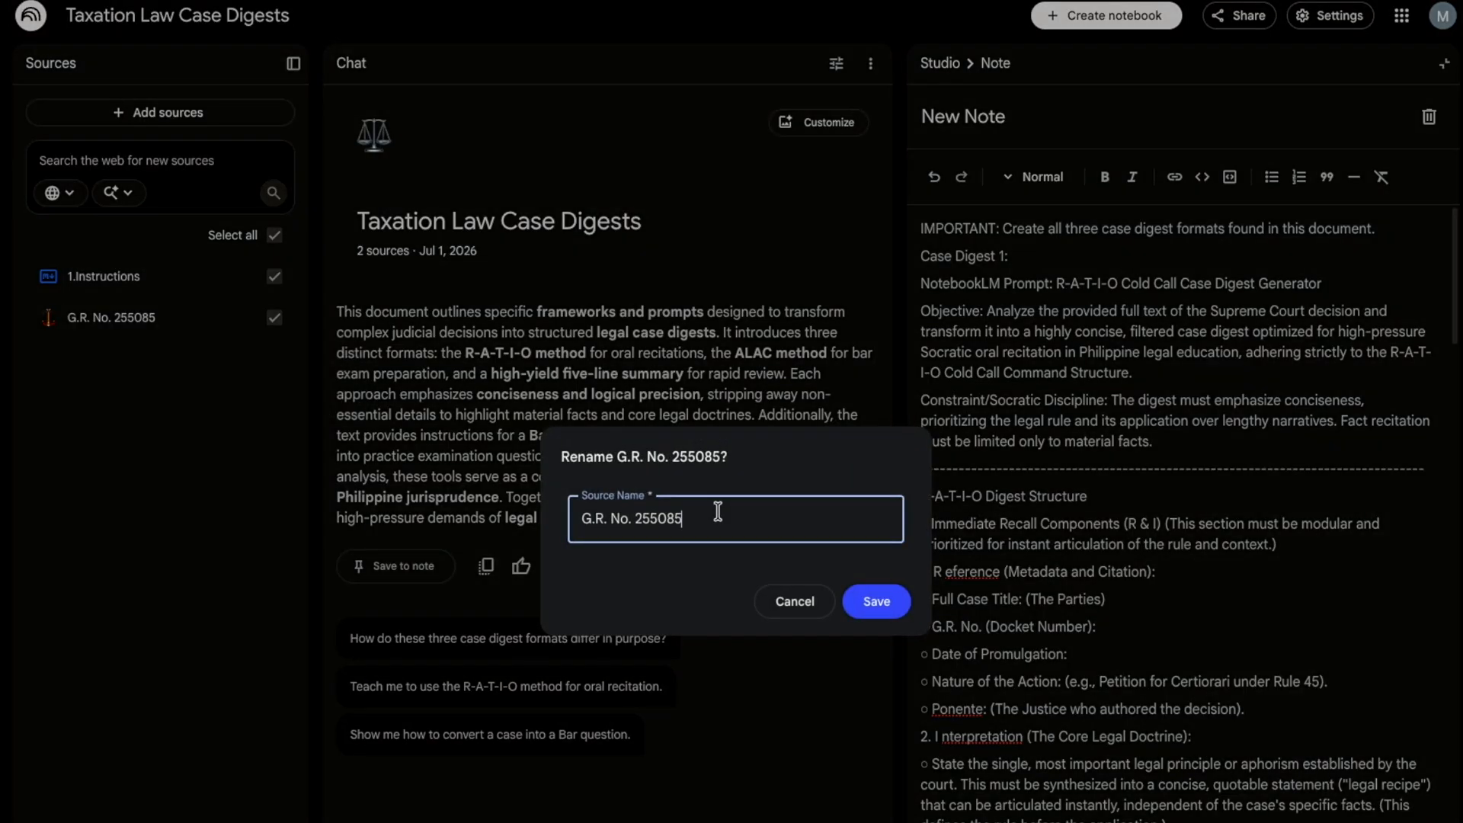
key(ctrl+a)
key(ctrl+v)
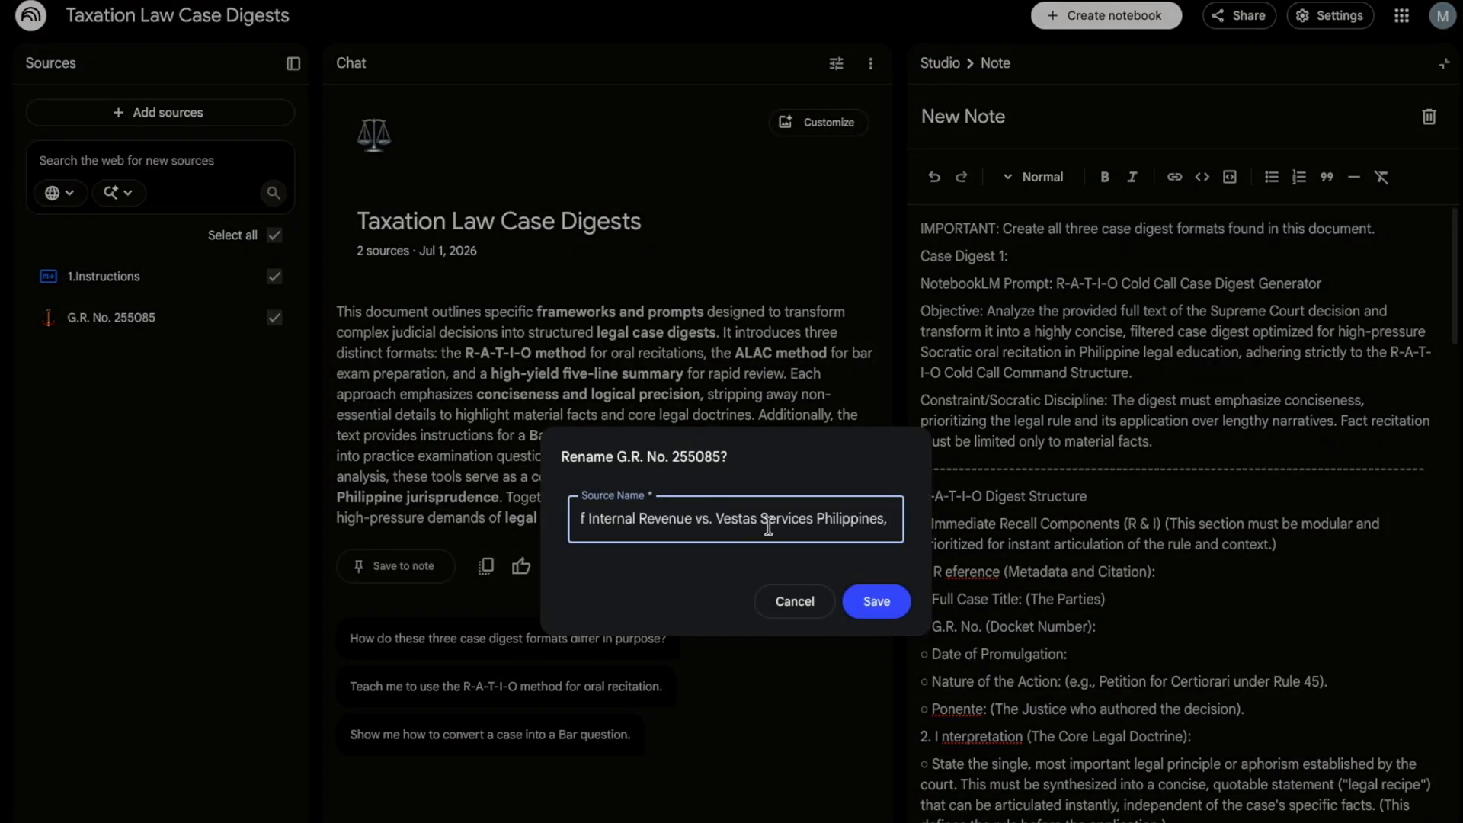
key(BackSpace)
key(Home)
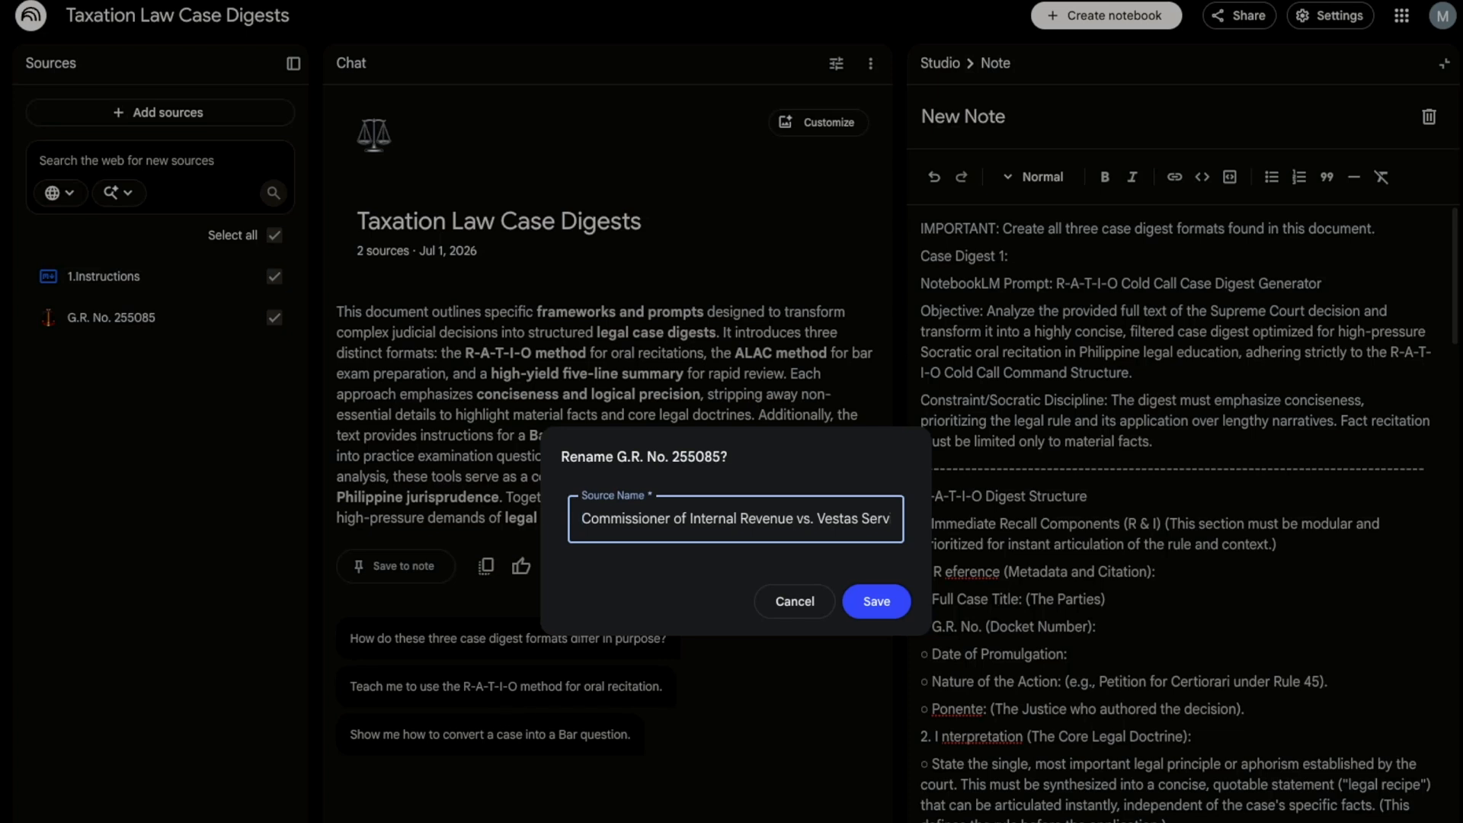
text(1.)
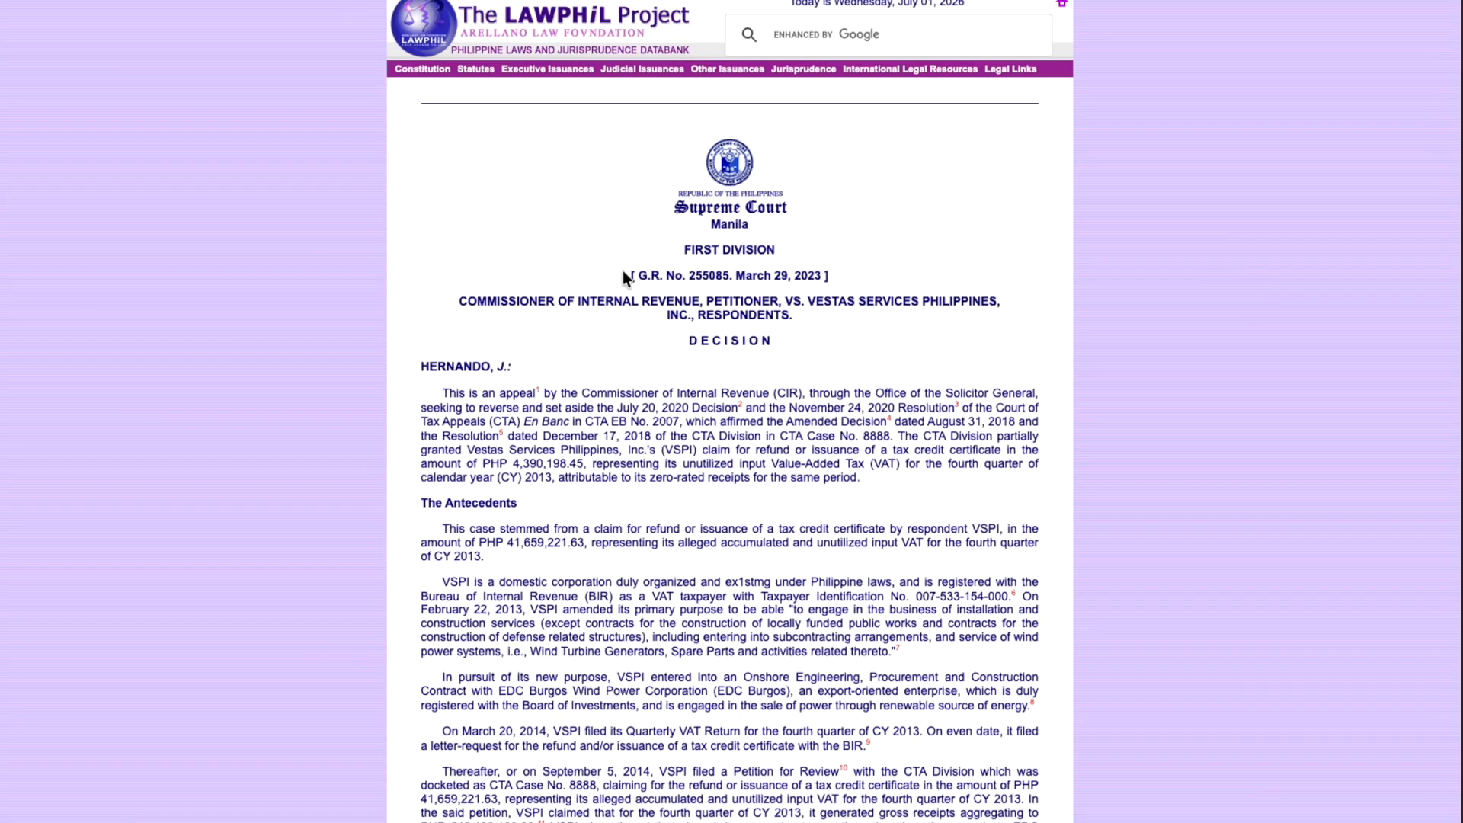
- Add the copied full decision text to the notebook as a pasted-text source
drag(623, 275, 686, 822)
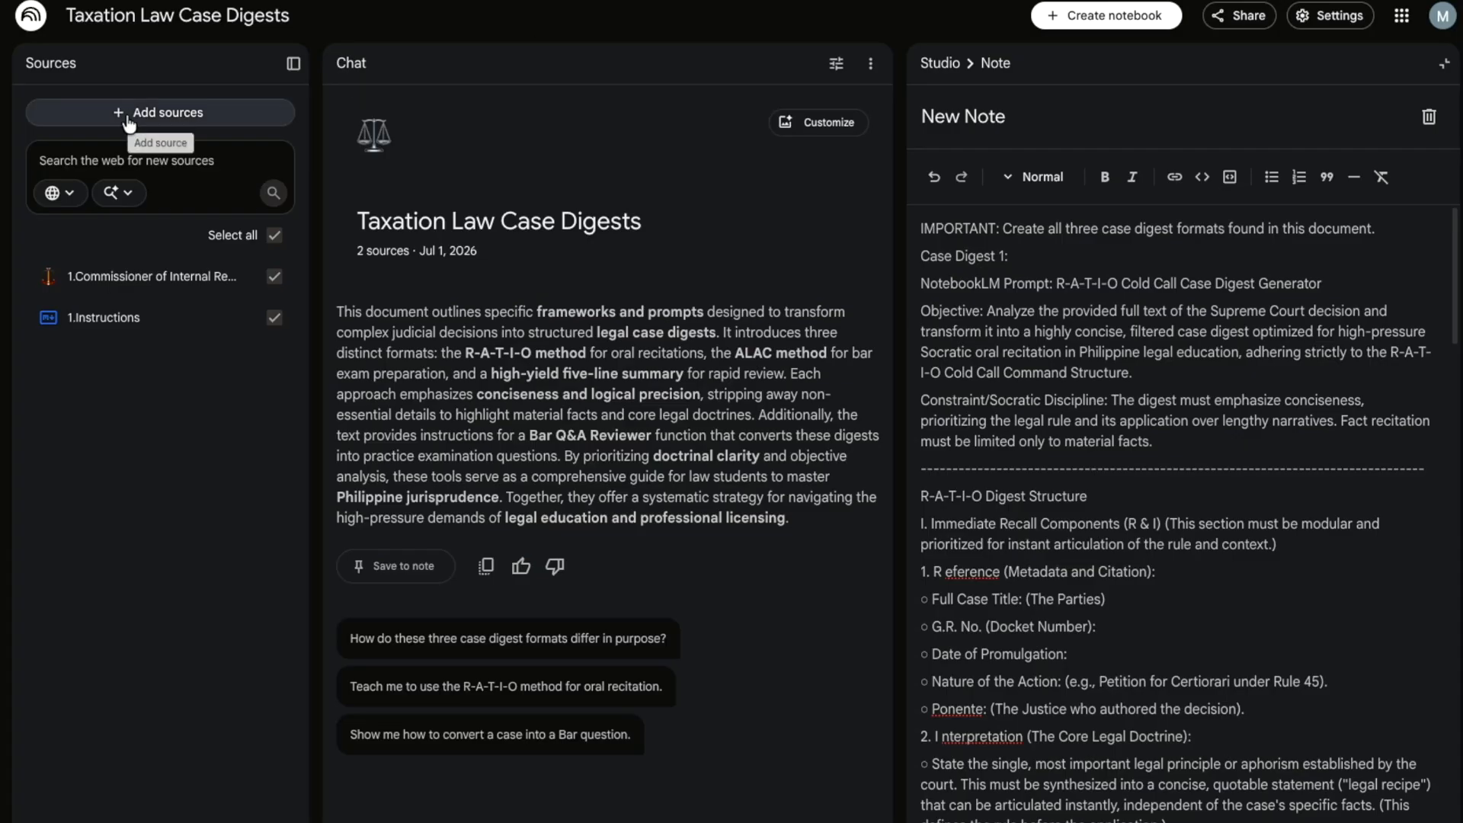
click(144, 112)
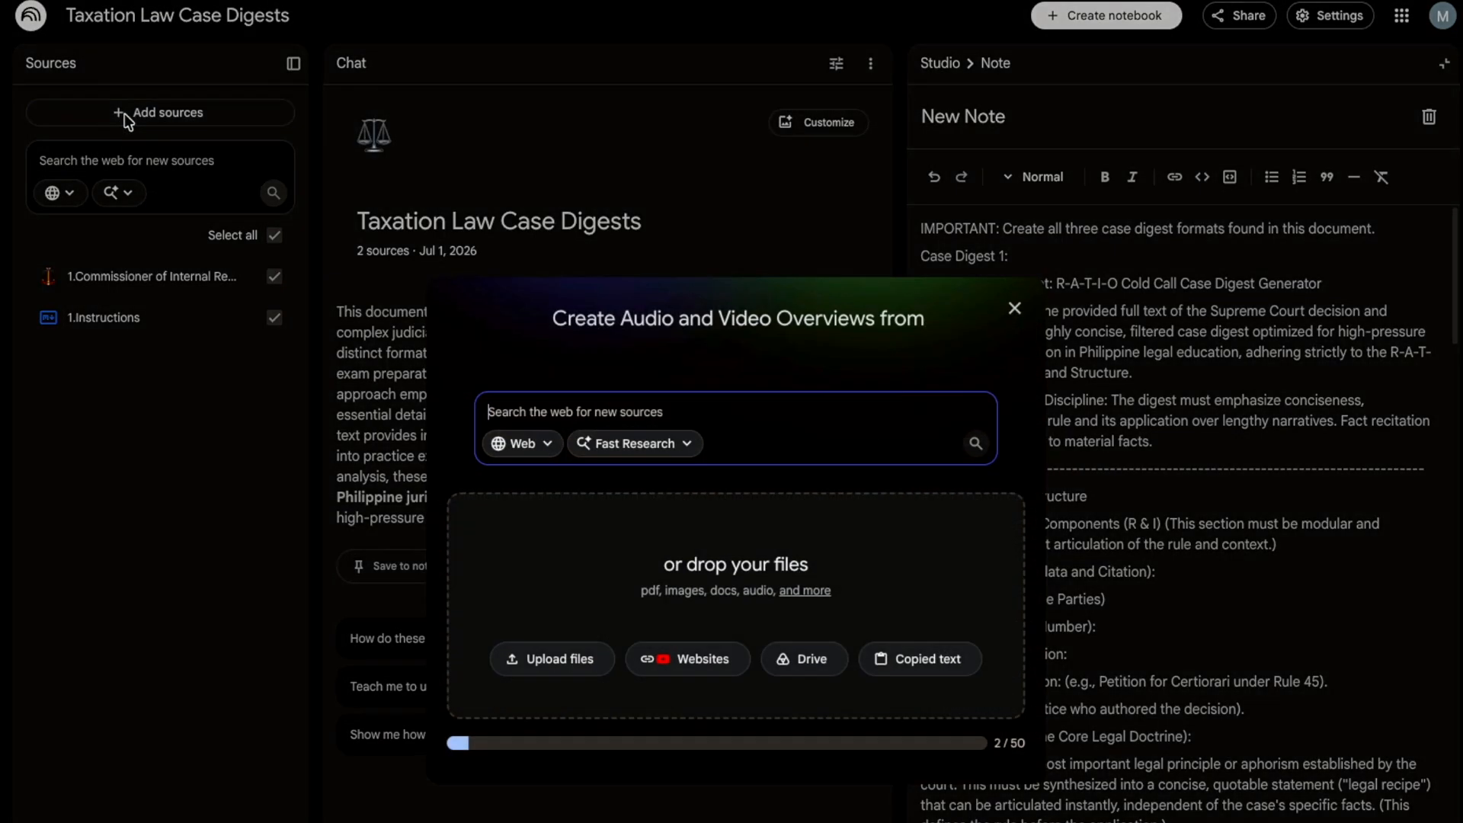
click(907, 660)
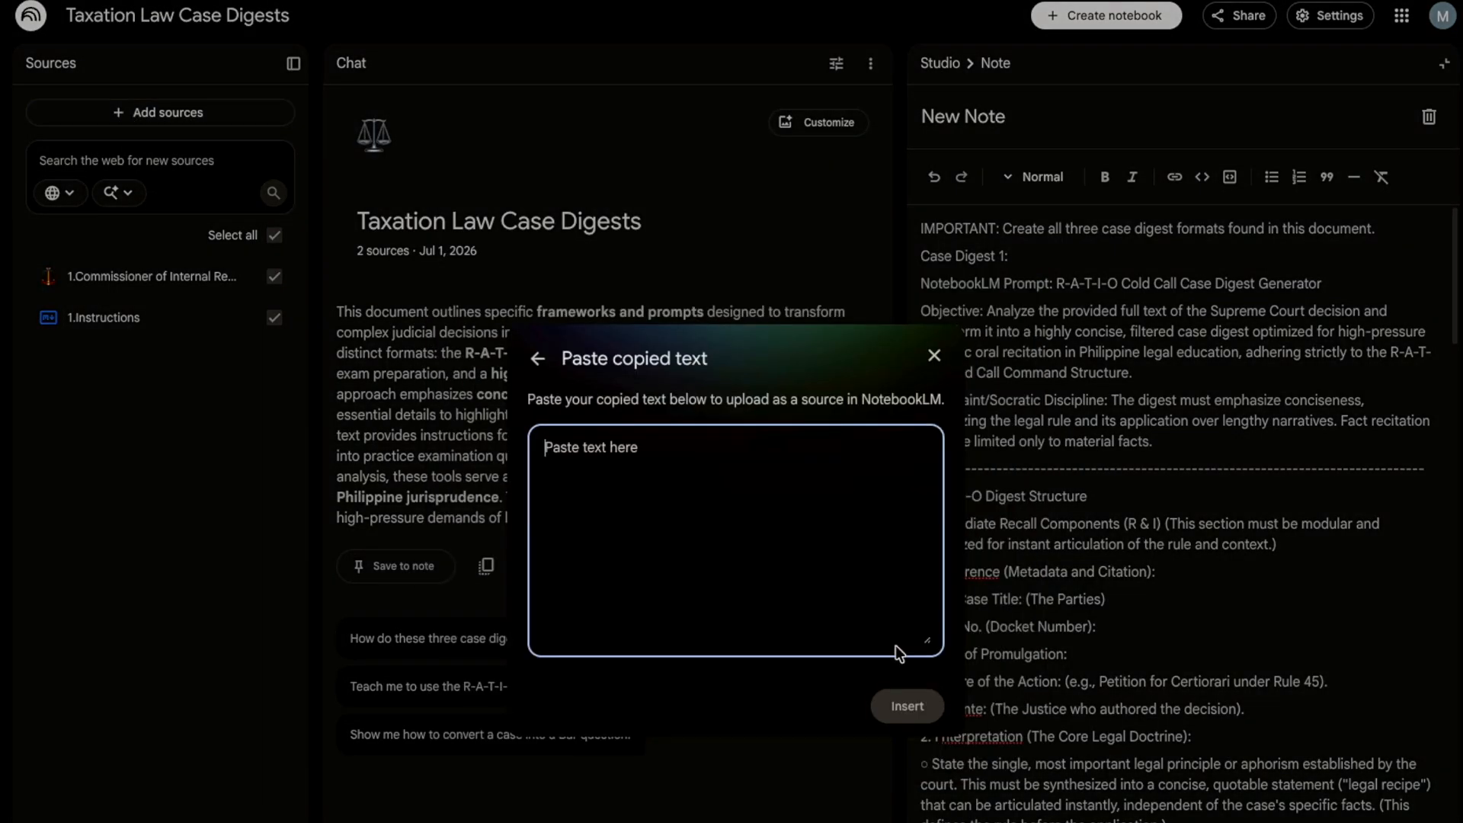
click(721, 470)
key(ctrl+v)
click(908, 707)
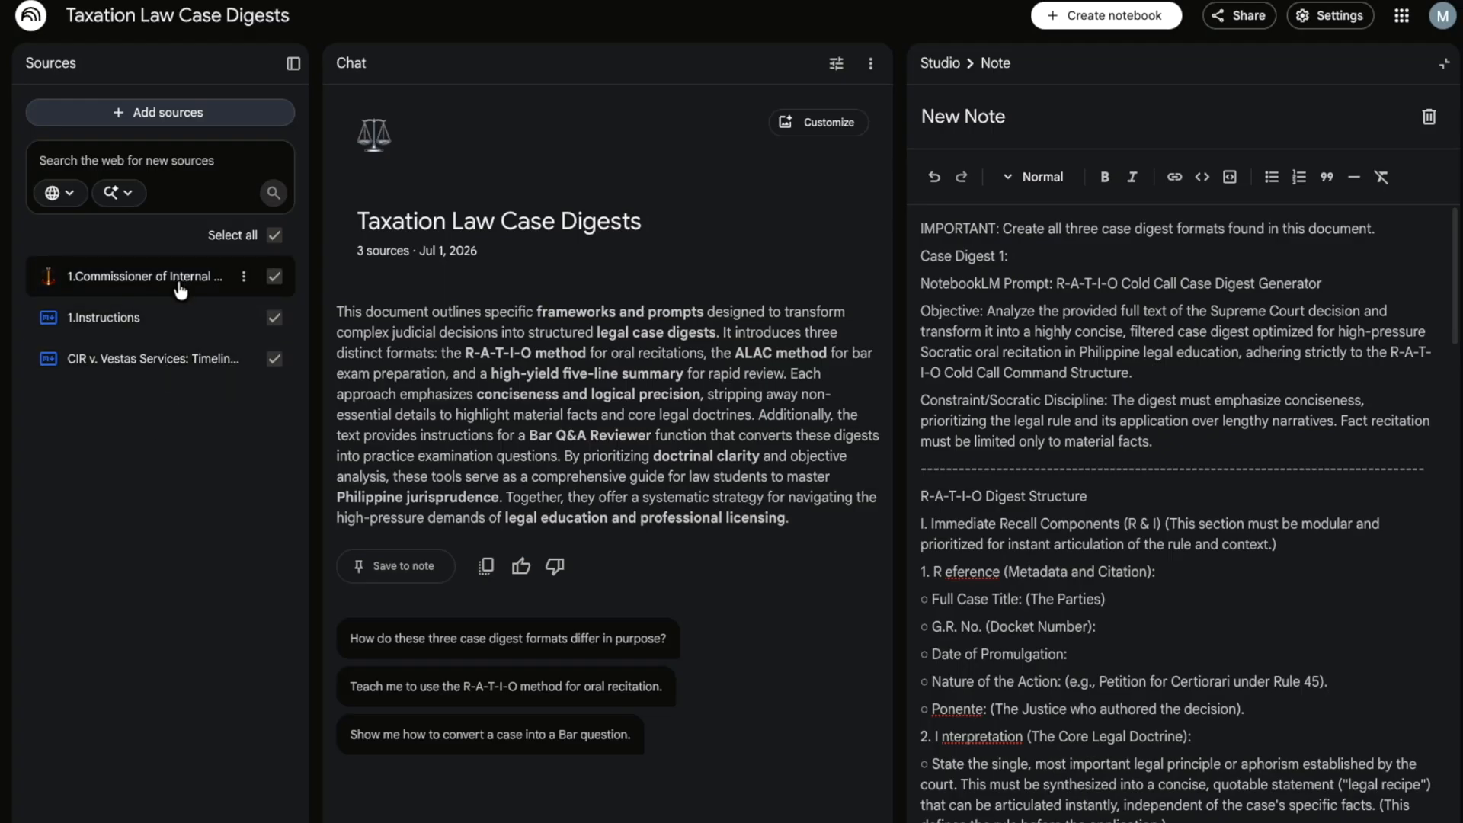
- Delete the 'CIR v. Vestas Services: Timeline' source, leaving two sources
click(243, 366)
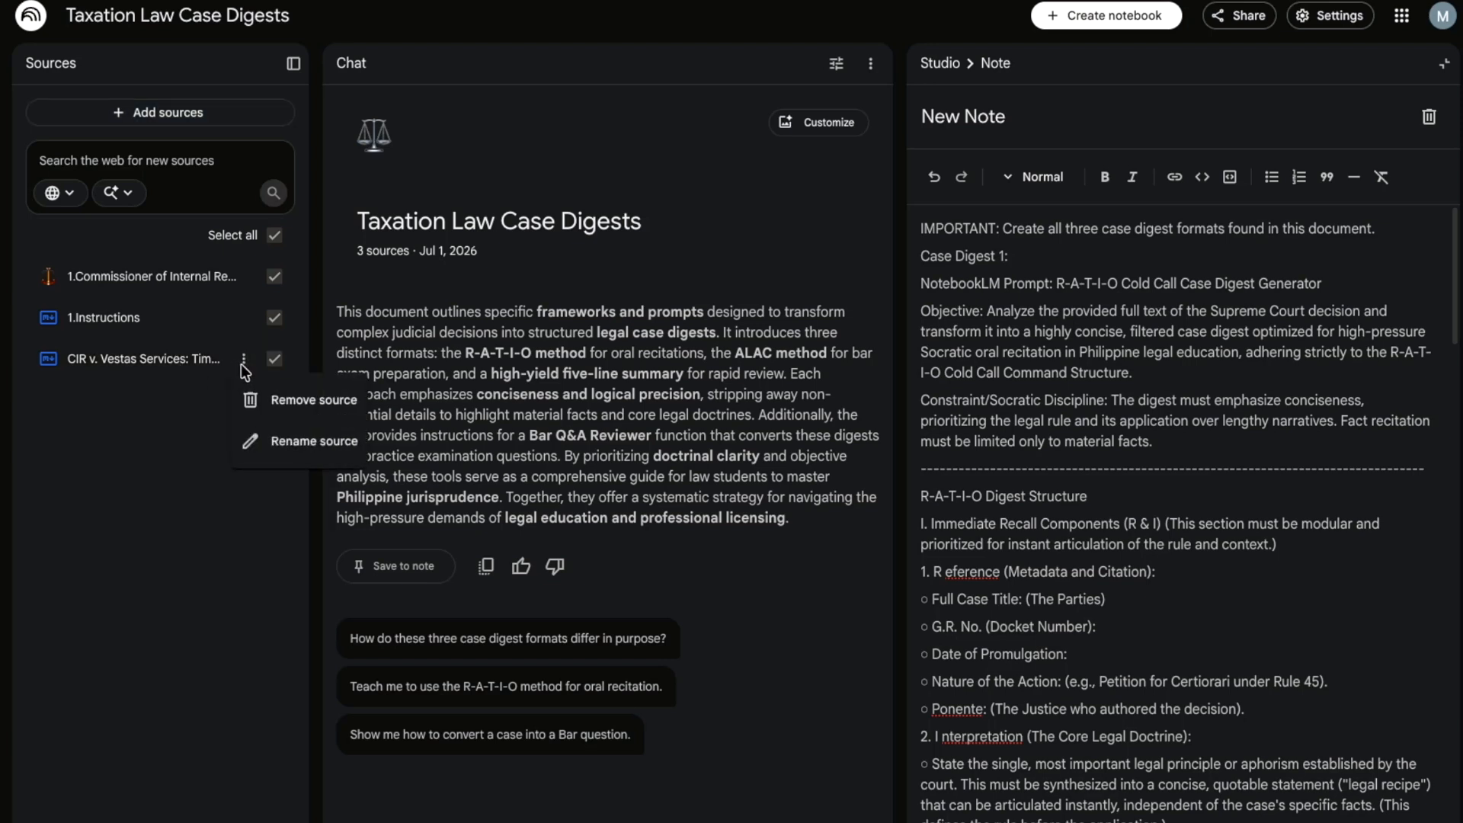
click(176, 394)
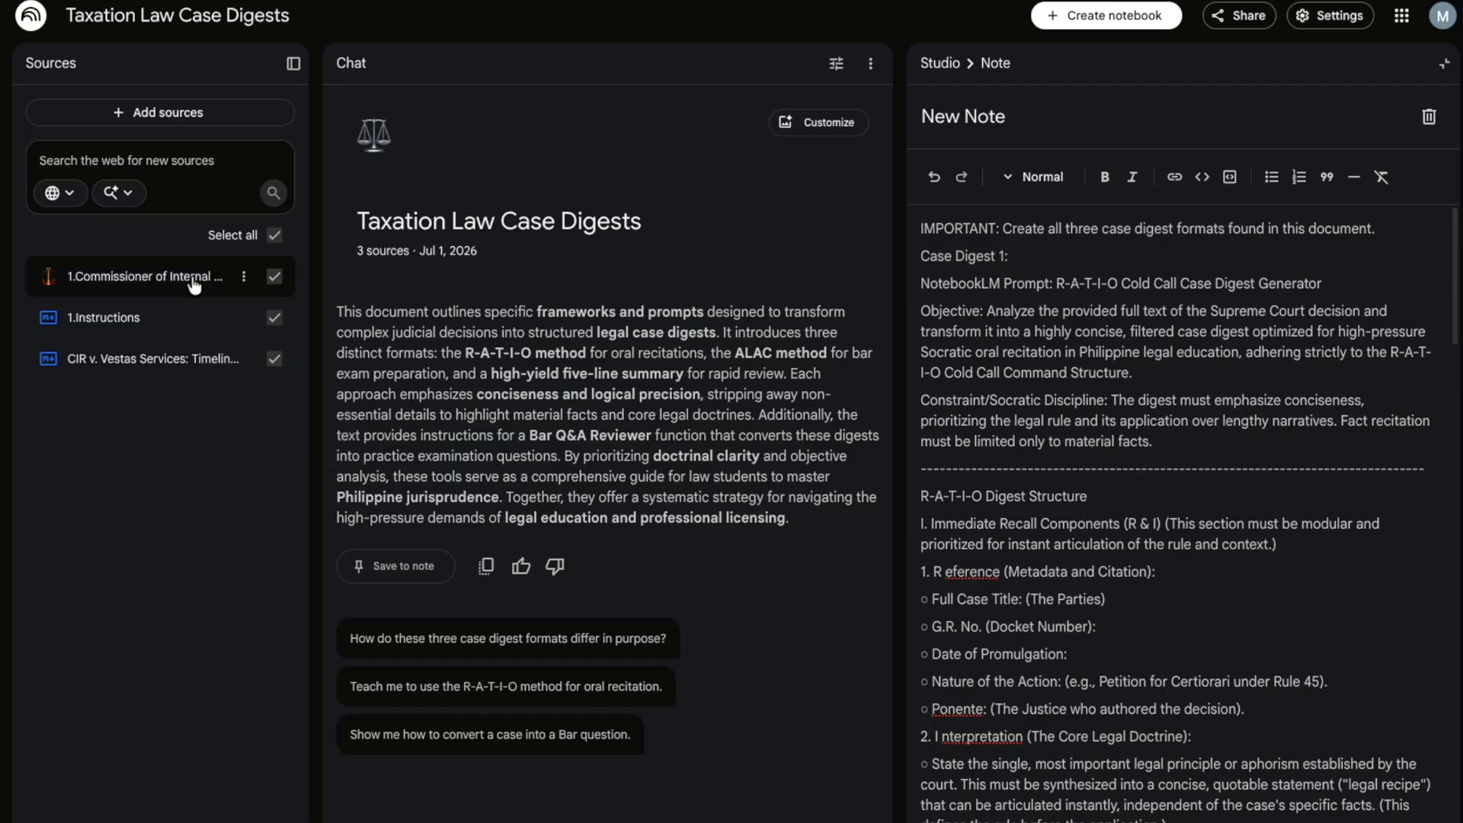
click(252, 366)
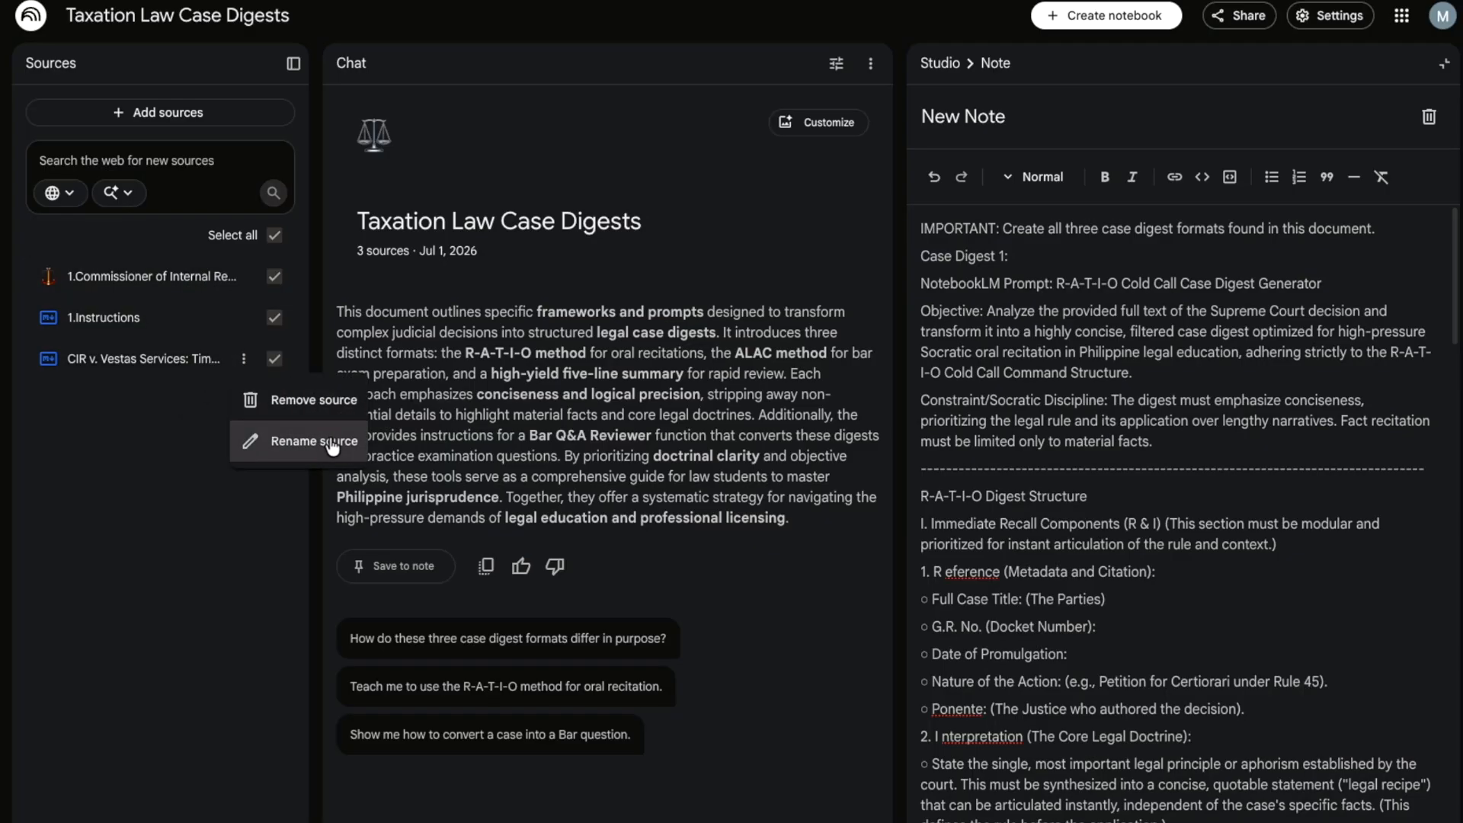
click(321, 394)
click(887, 591)
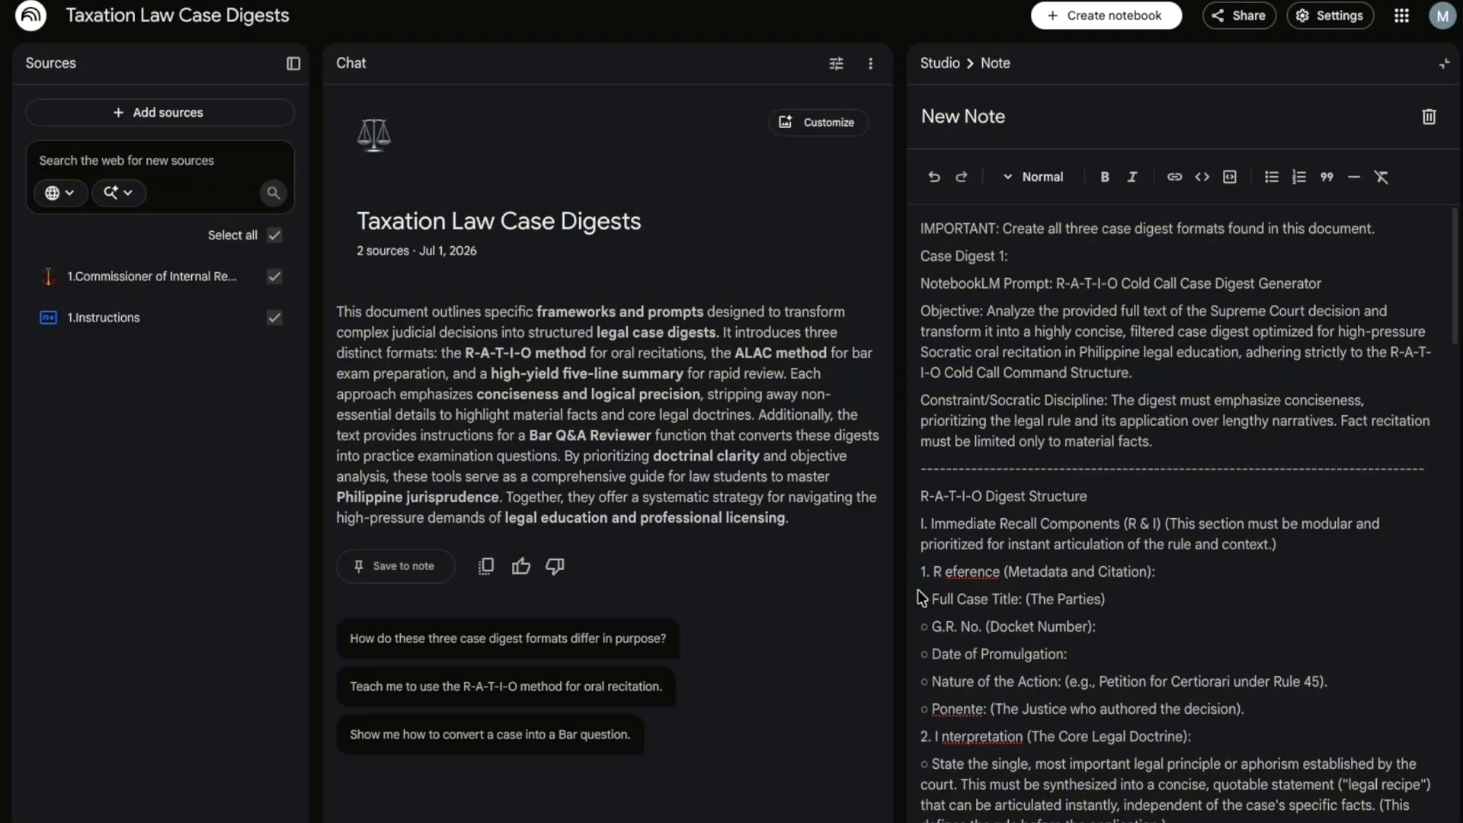
click(195, 115)
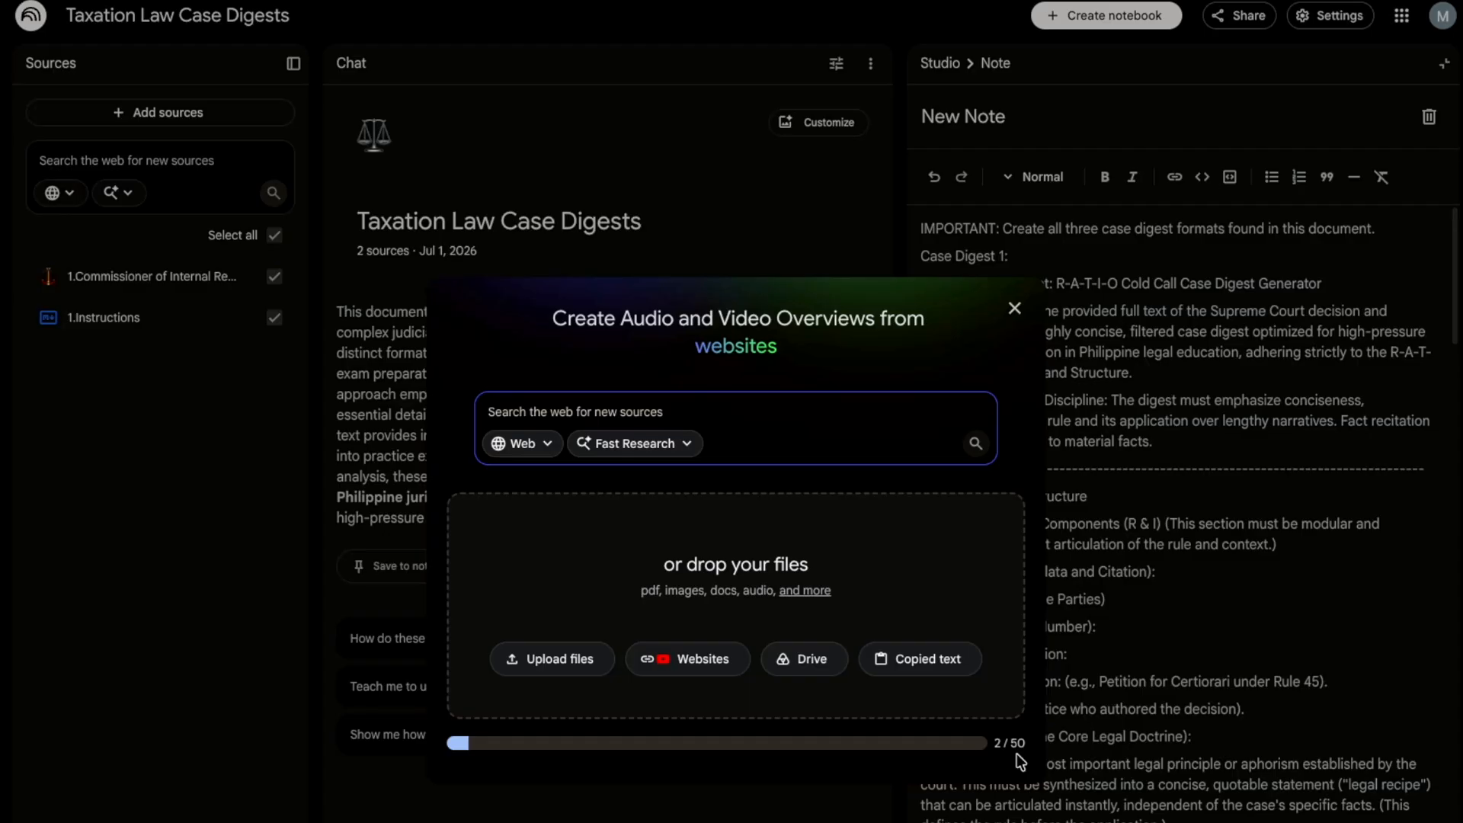
click(1014, 308)
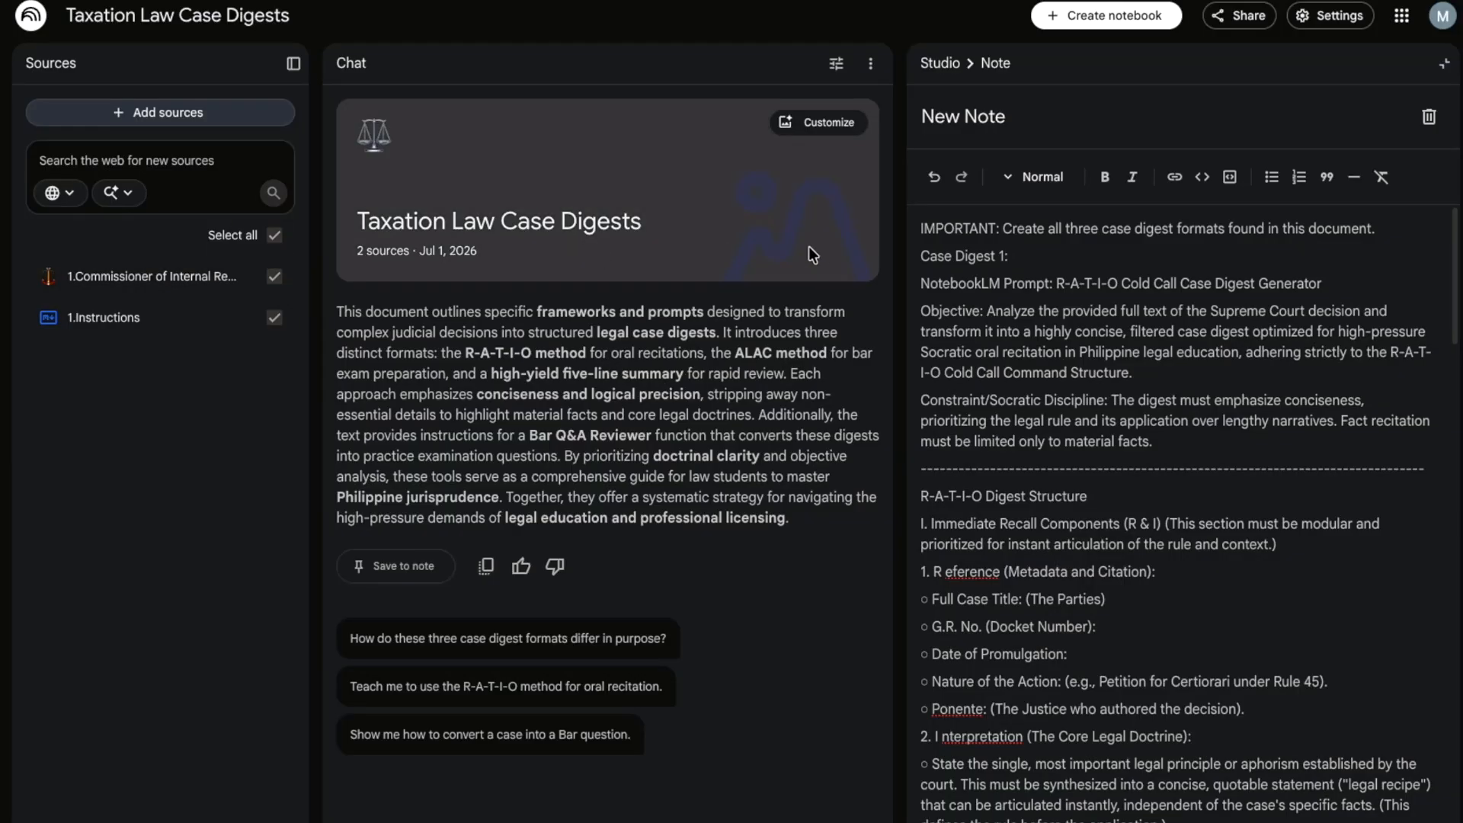
click(836, 64)
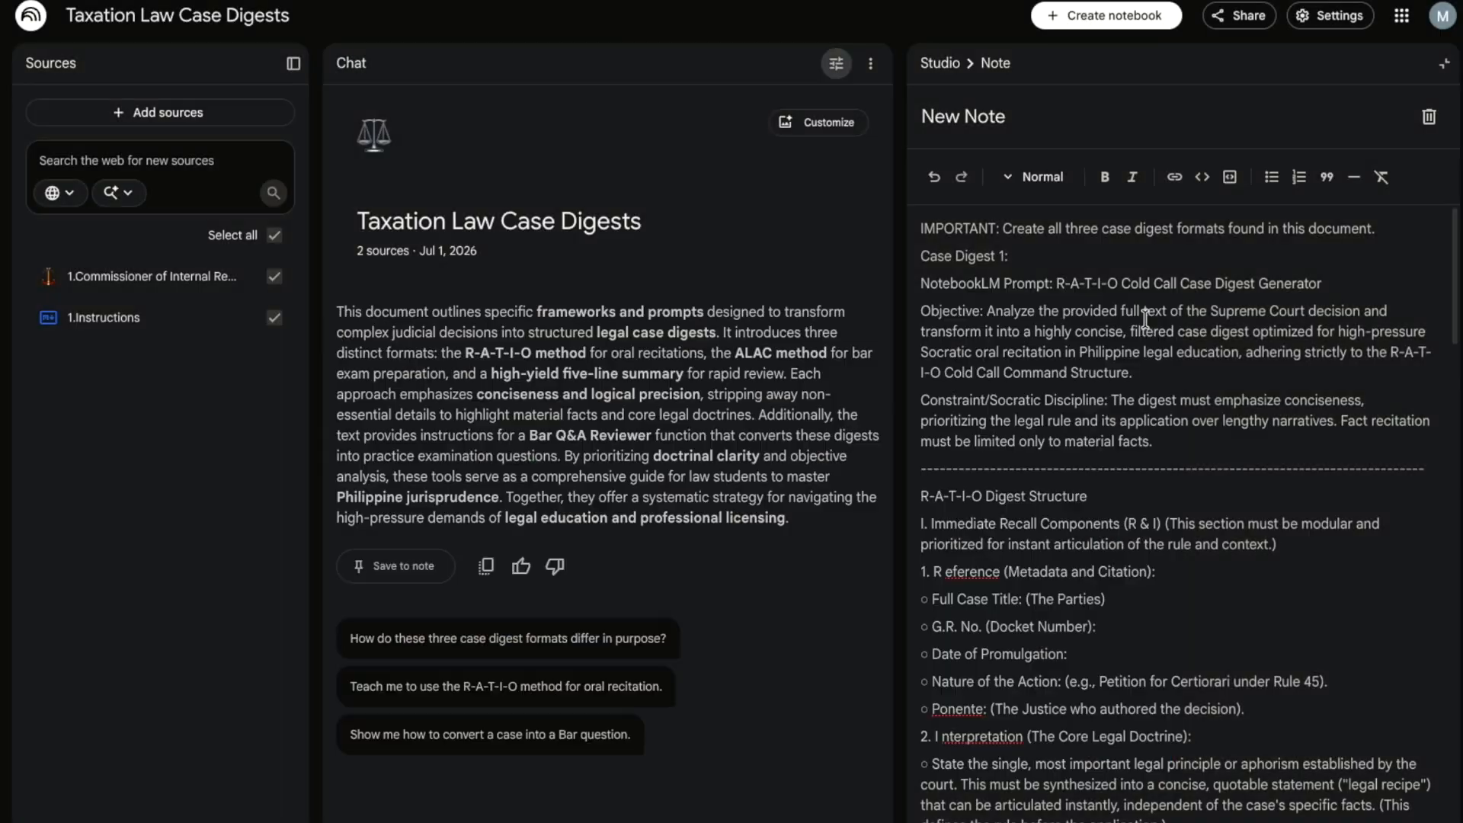
click(1146, 319)
- Send 'Focus on VAT / Excise / Withholding Taxes' so the chat starts with an R-A-T-I-O digest
key(Return)
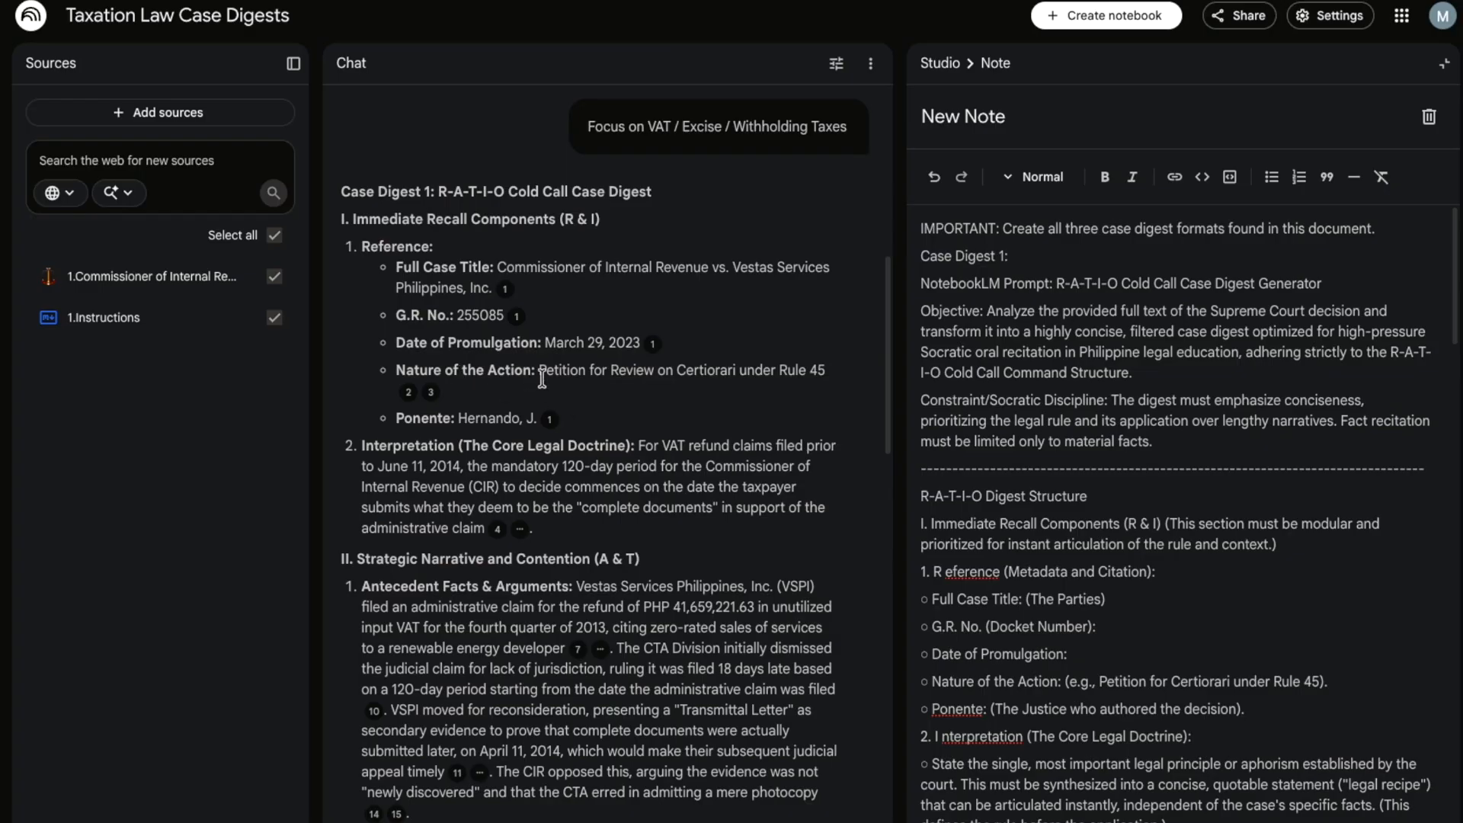
- Highlight the R-A-T-I-O digest's core legal doctrine statement on Interpretation
scroll(542, 379, down, 1)
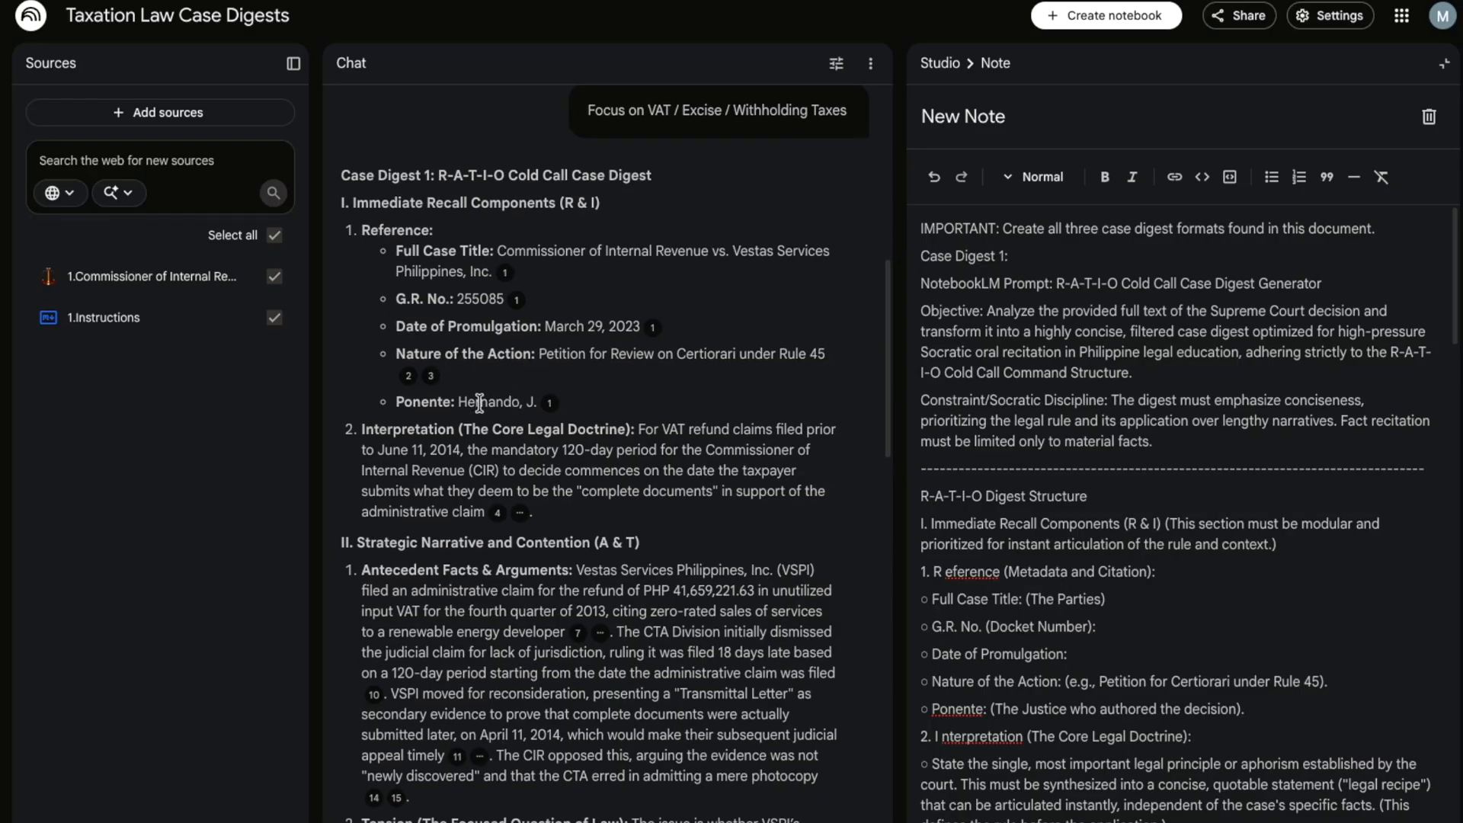
scroll(476, 473, down, 3)
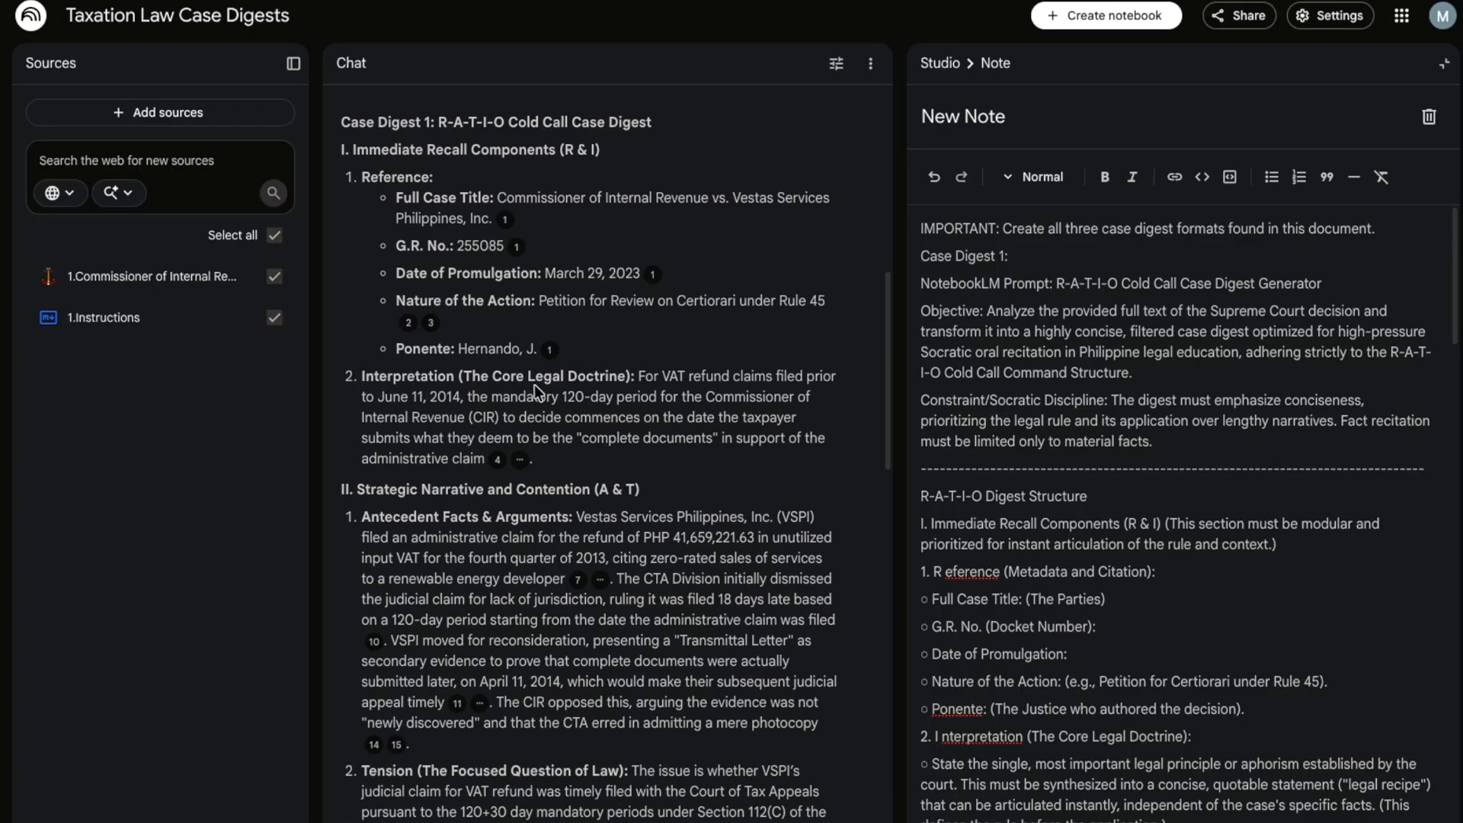
drag(640, 377, 496, 467)
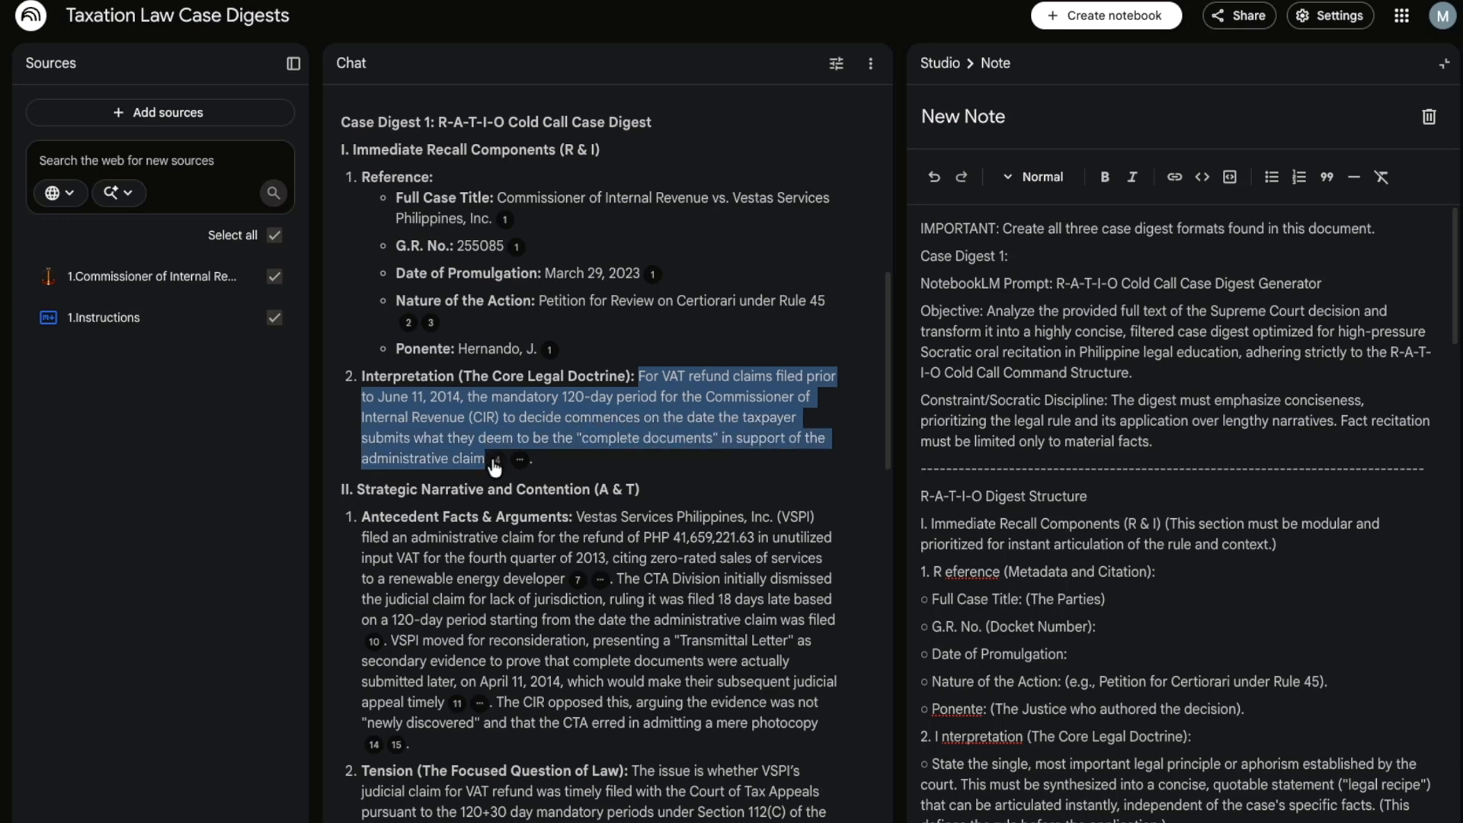
mouse_move(497, 466)
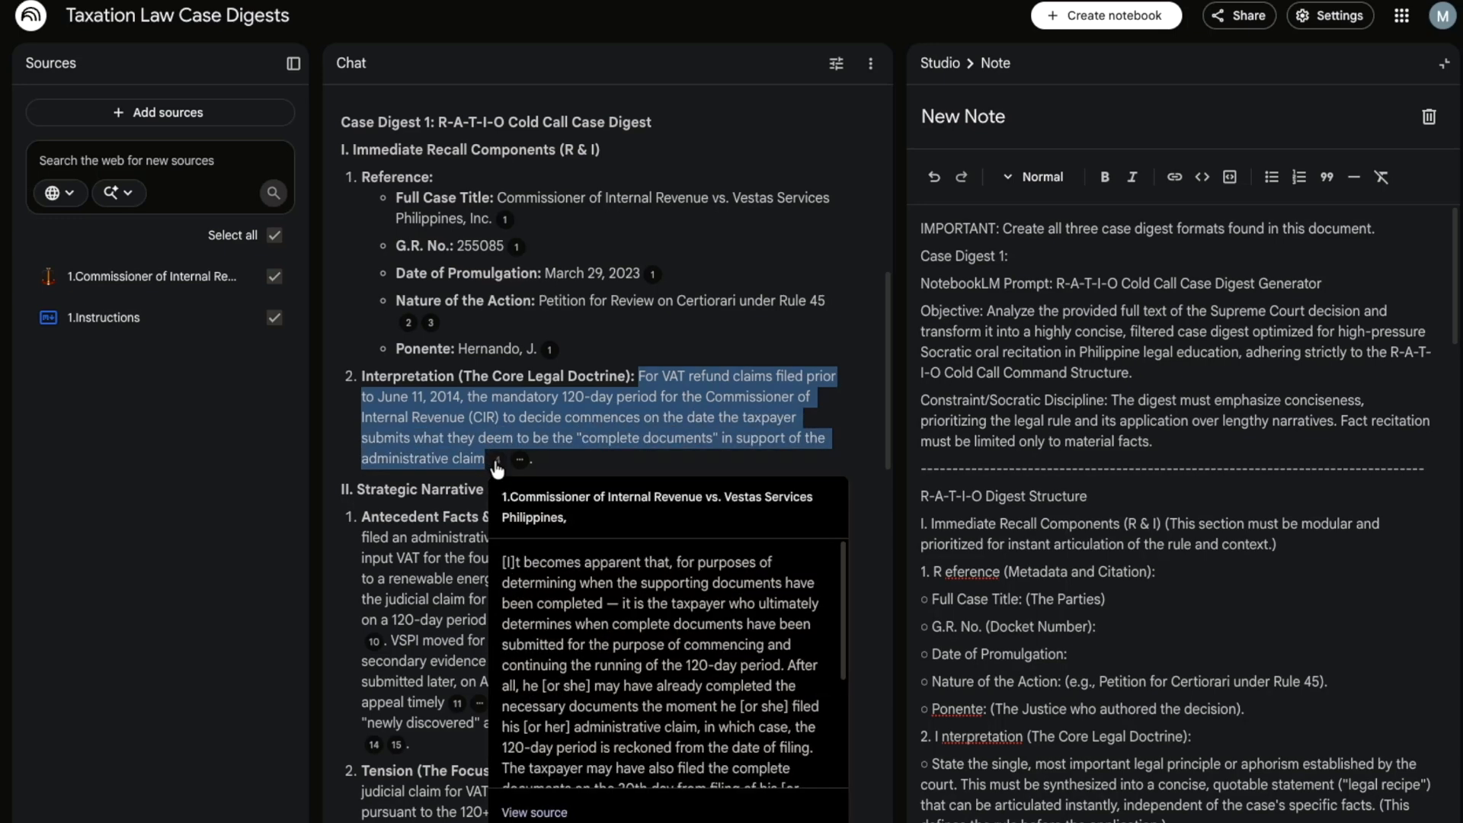
scroll(649, 602, down, 3)
scroll(649, 602, up, 4)
scroll(651, 592, down, 4)
scroll(651, 592, up, 4)
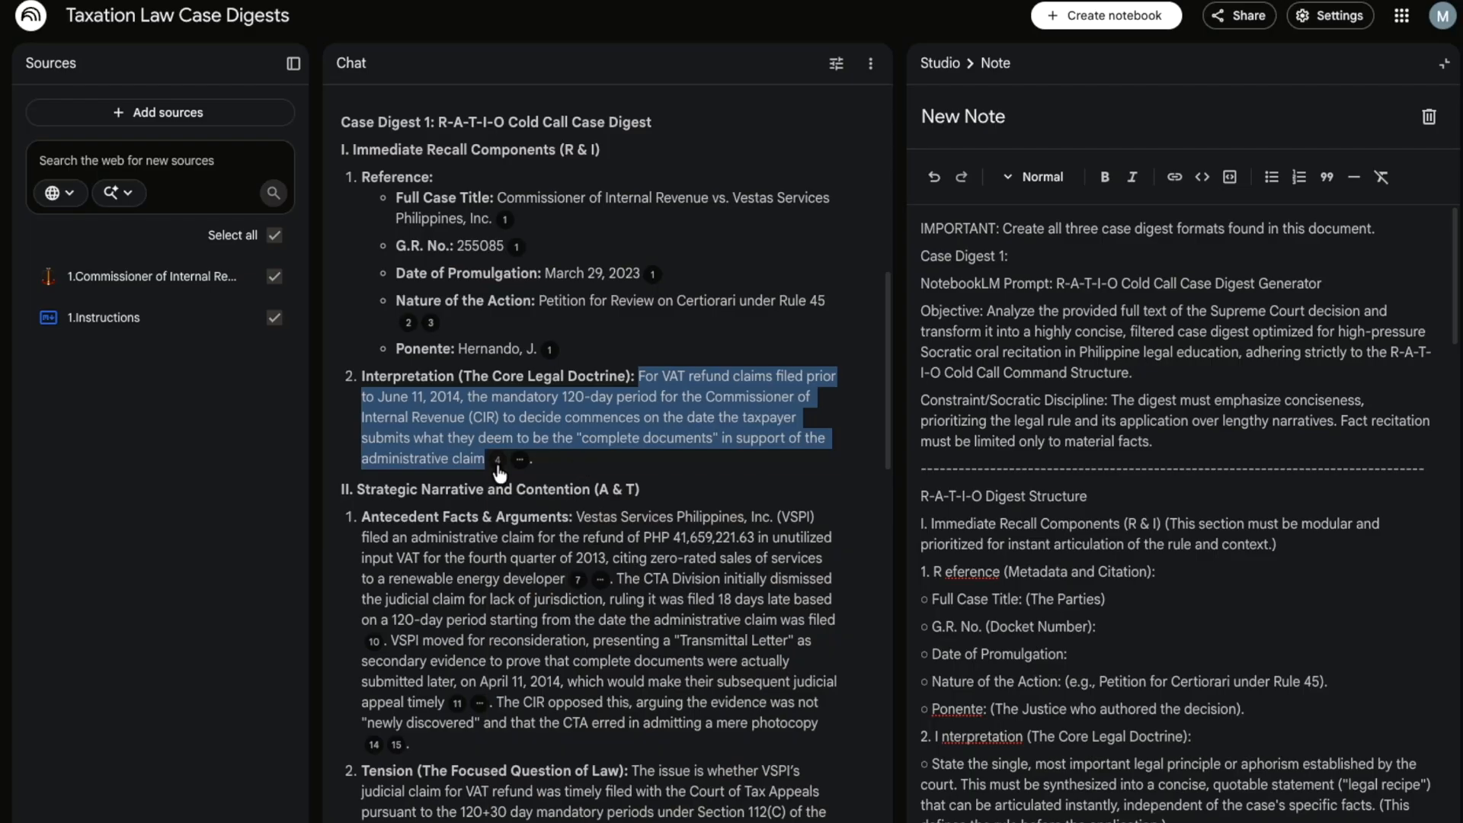
- Expand the collapsed citations after 'administrative claim' and read down to the WHEREFORE ruling
click(520, 460)
scroll(462, 558, down, 2)
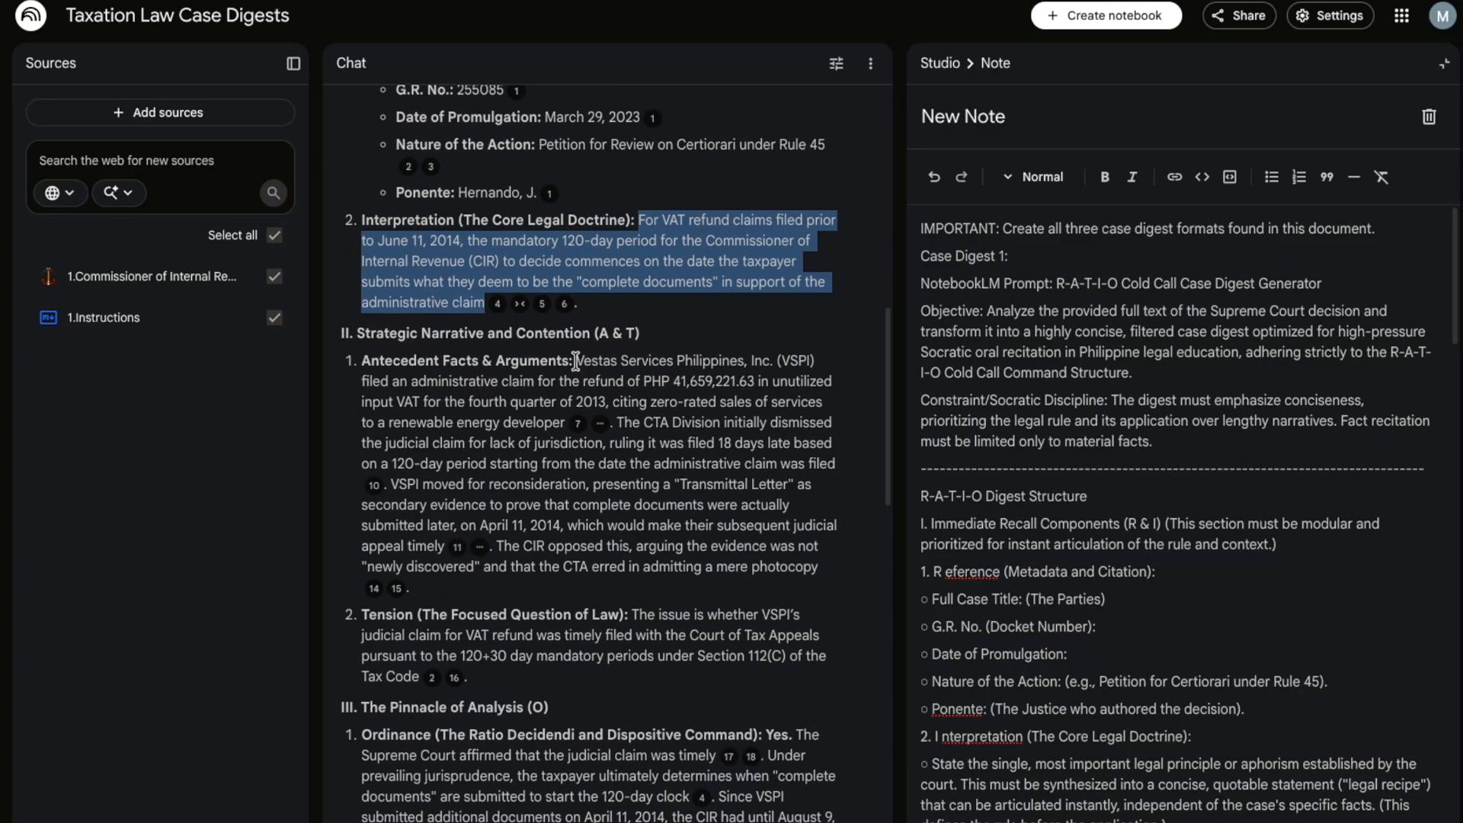
scroll(545, 541, down, 2)
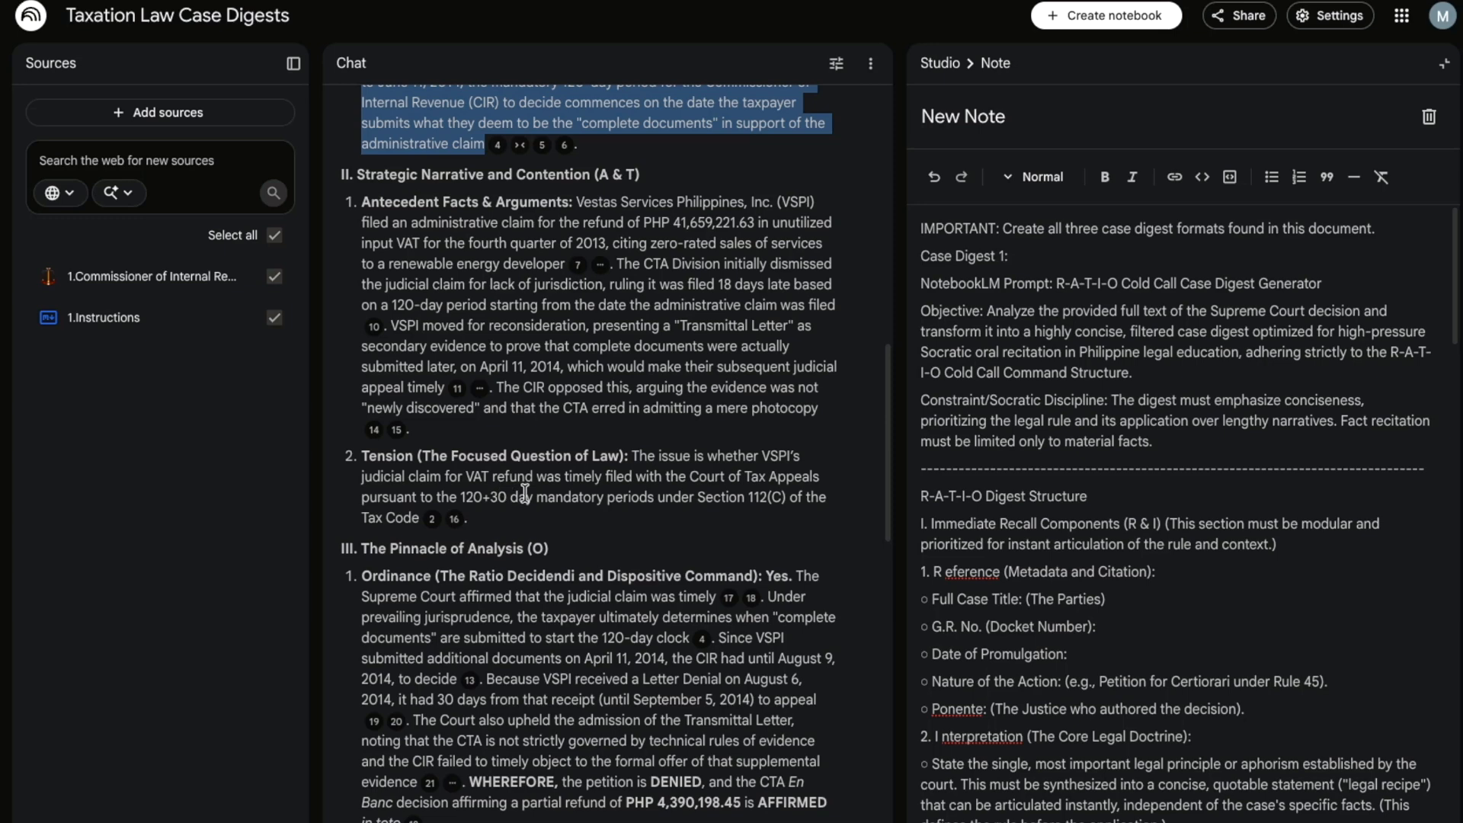
scroll(515, 496, down, 1)
scroll(525, 493, down, 5)
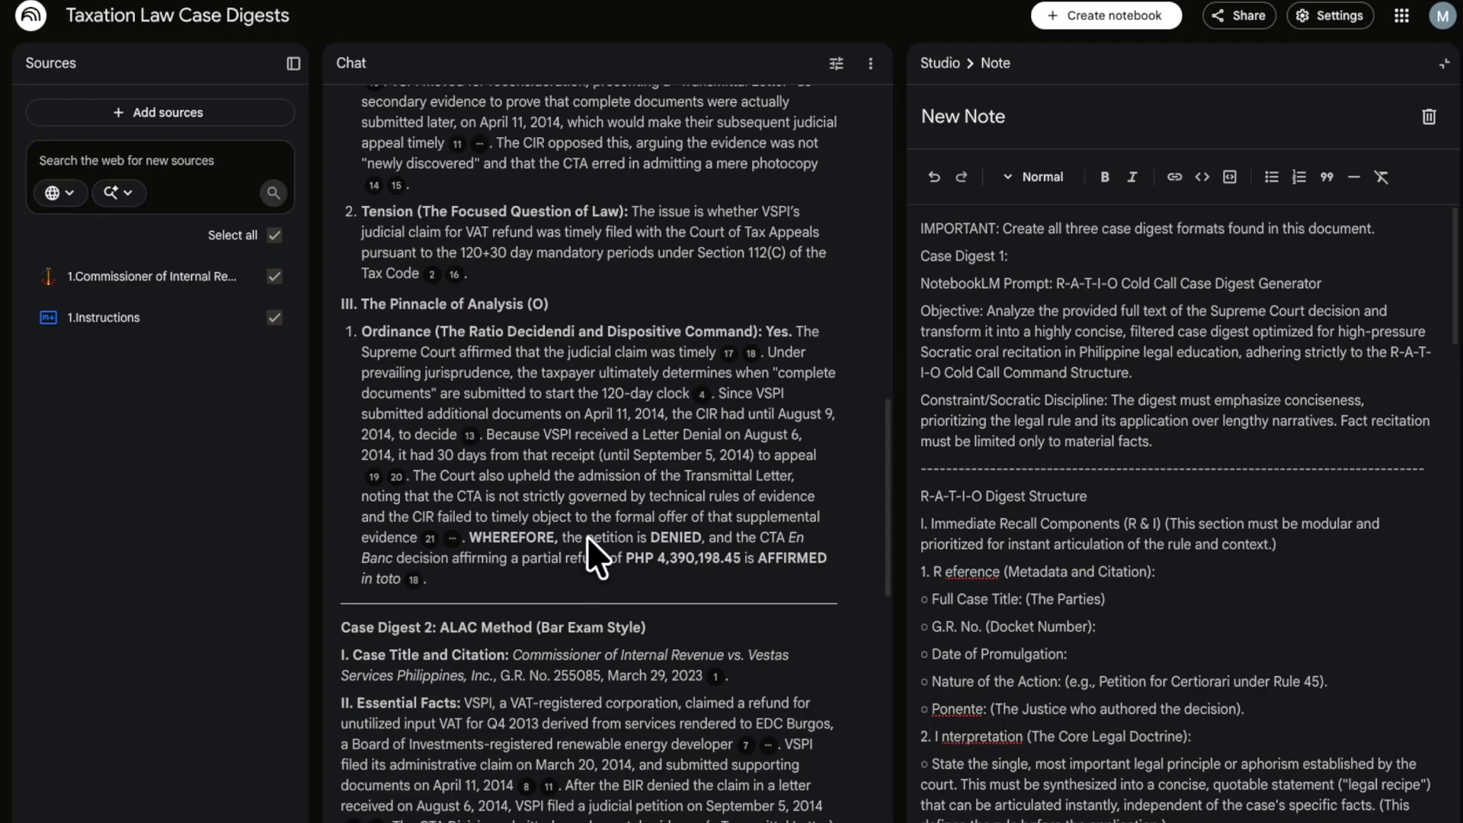
double_click(498, 537)
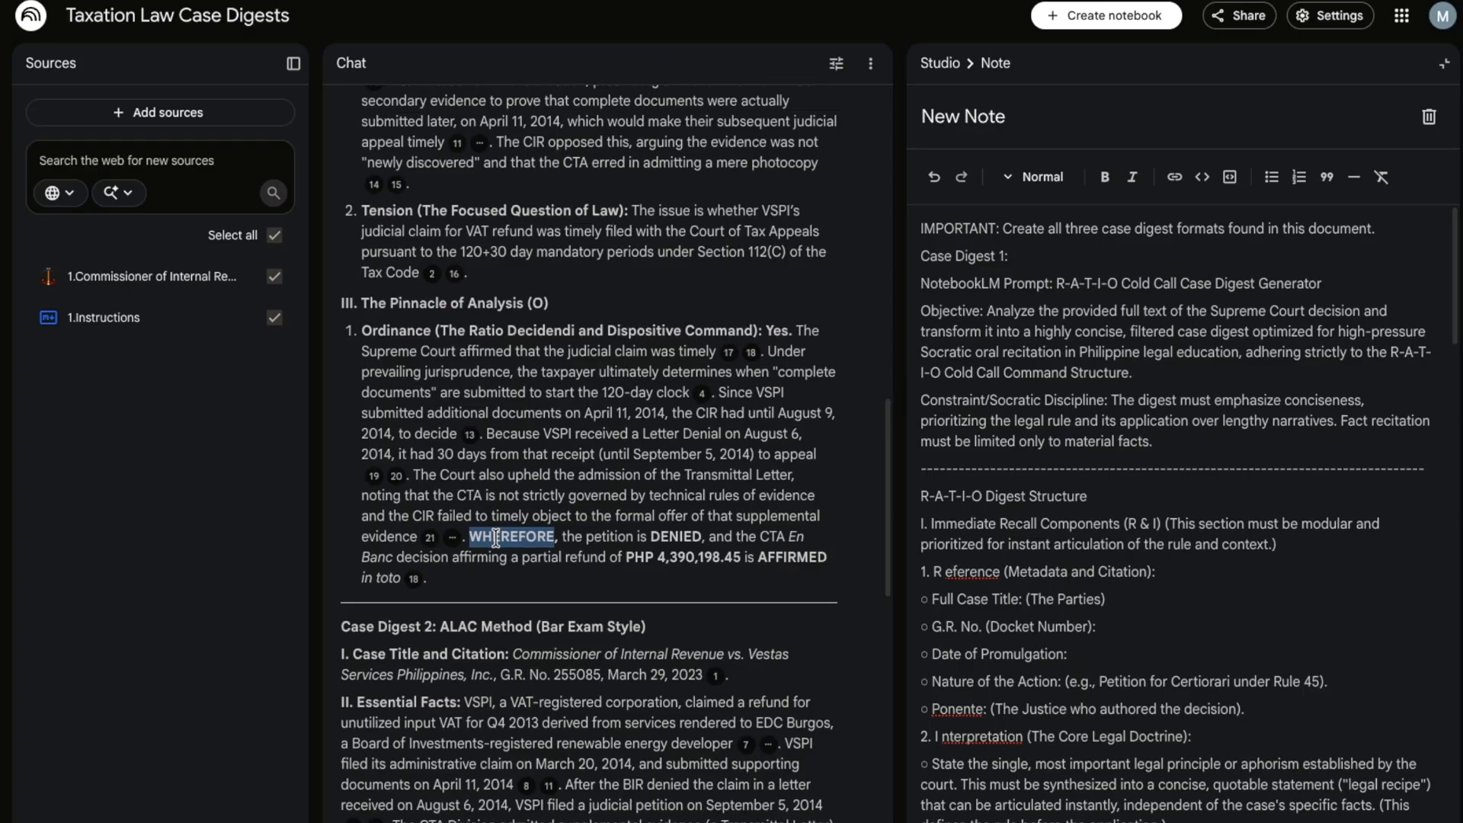
scroll(496, 538, down, 4)
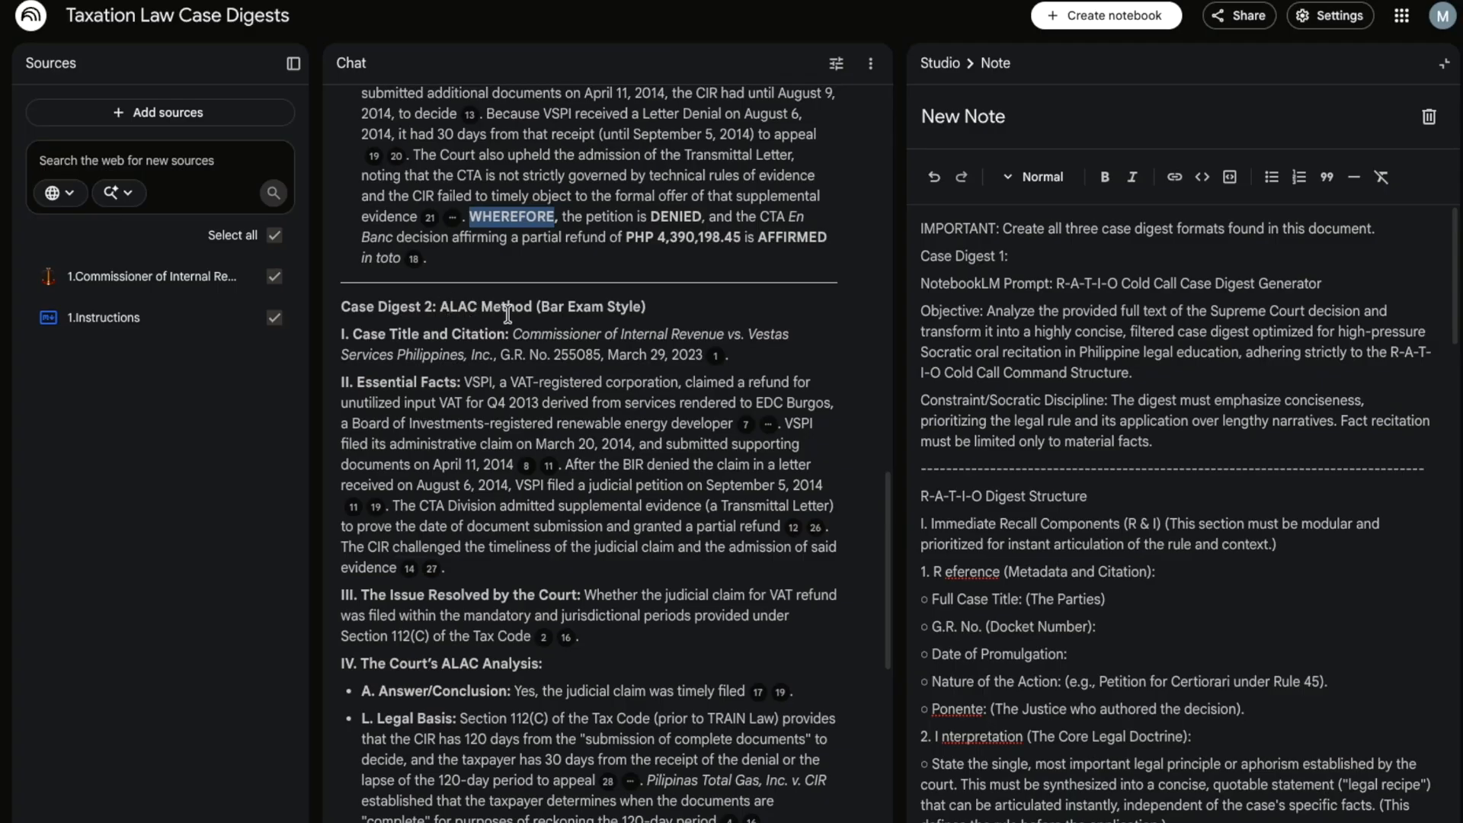
- Highlight the ALAC digest's Essential Facts and Issue Resolved by the Court, continuing to Case Digest 3
scroll(394, 440, down, 1)
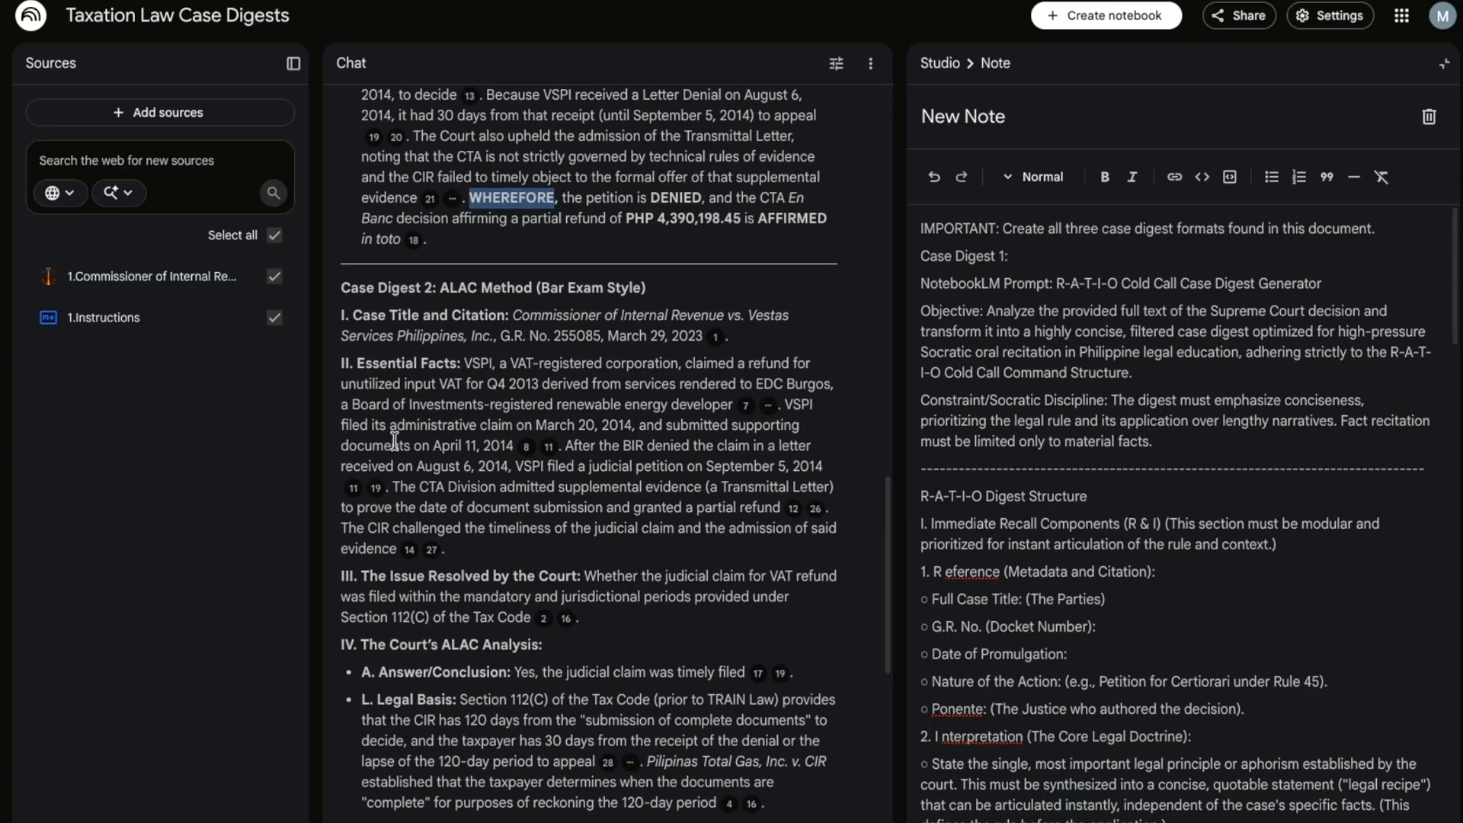
drag(472, 363, 513, 445)
scroll(513, 447, down, 2)
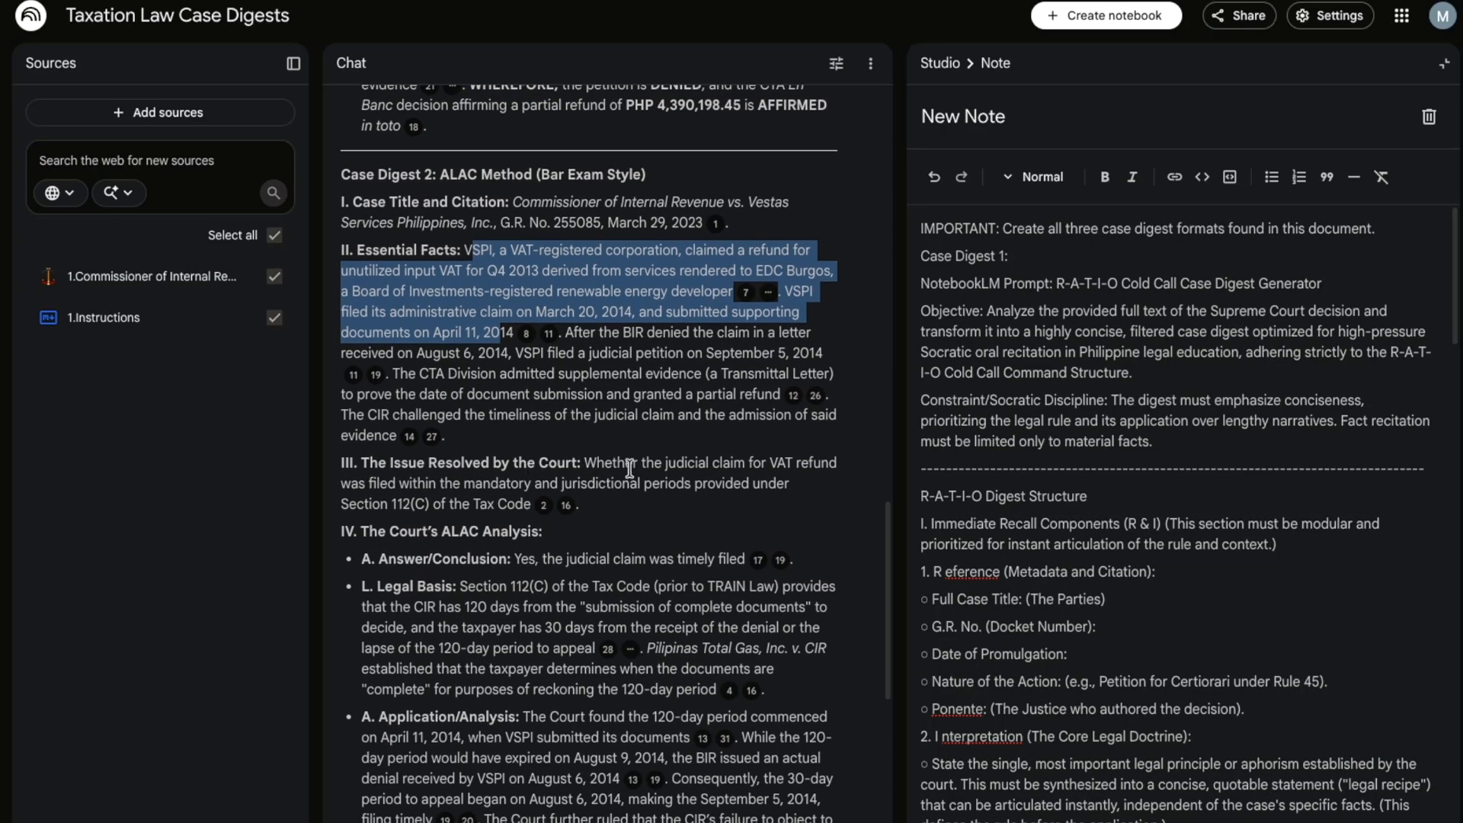
drag(611, 462, 614, 483)
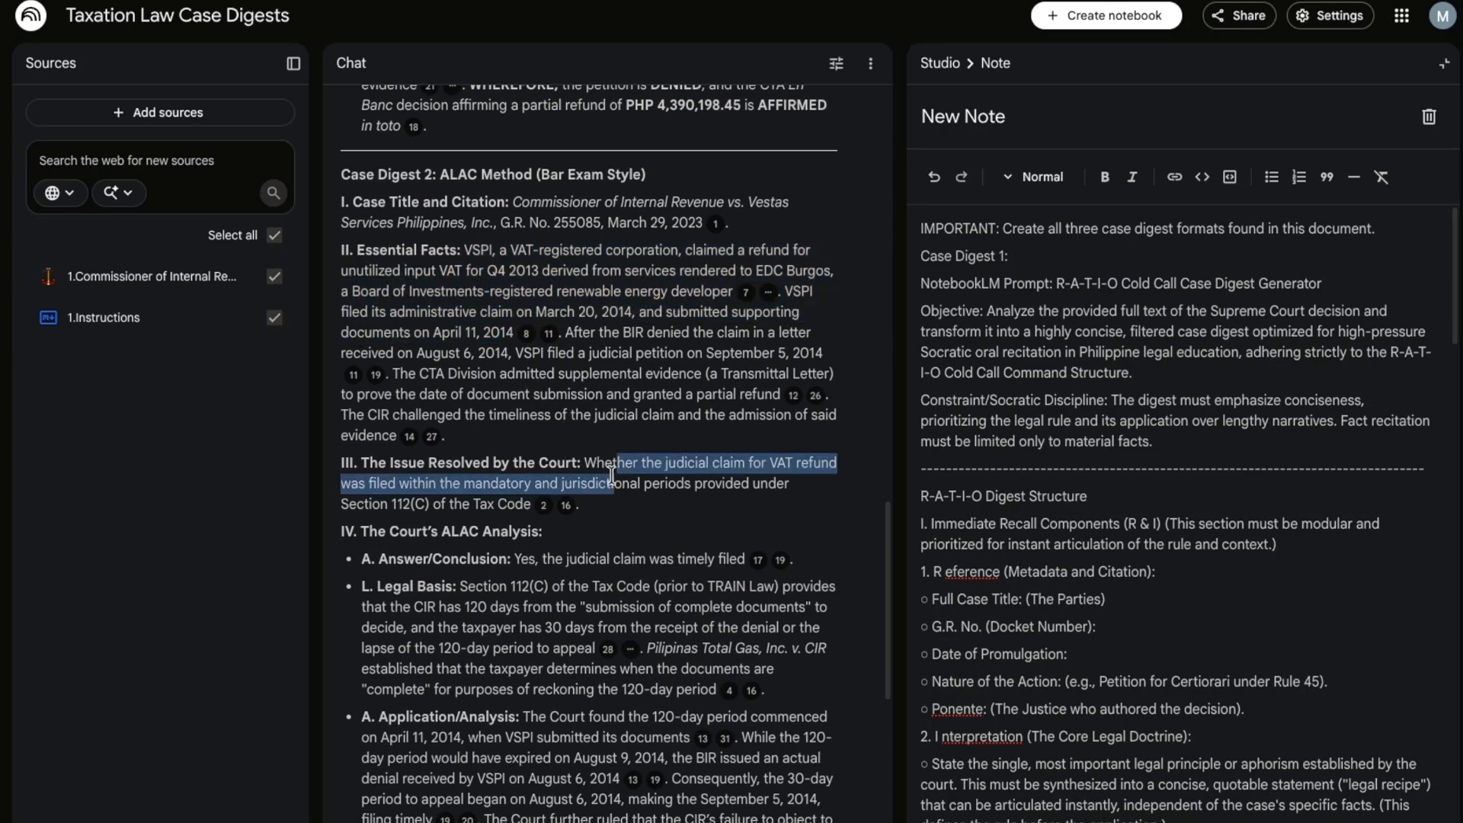
scroll(611, 474, down, 3)
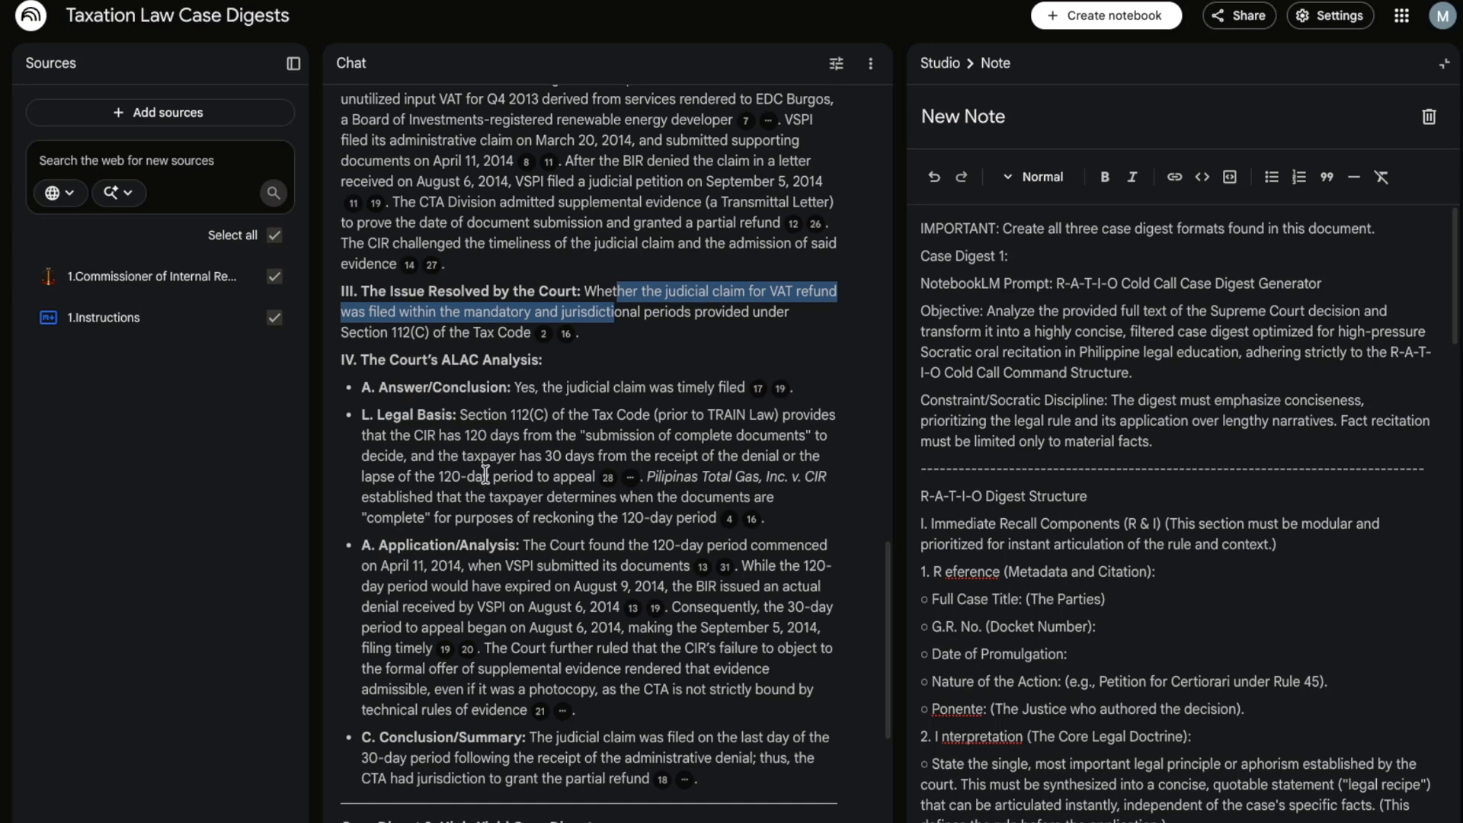
scroll(471, 616, down, 2)
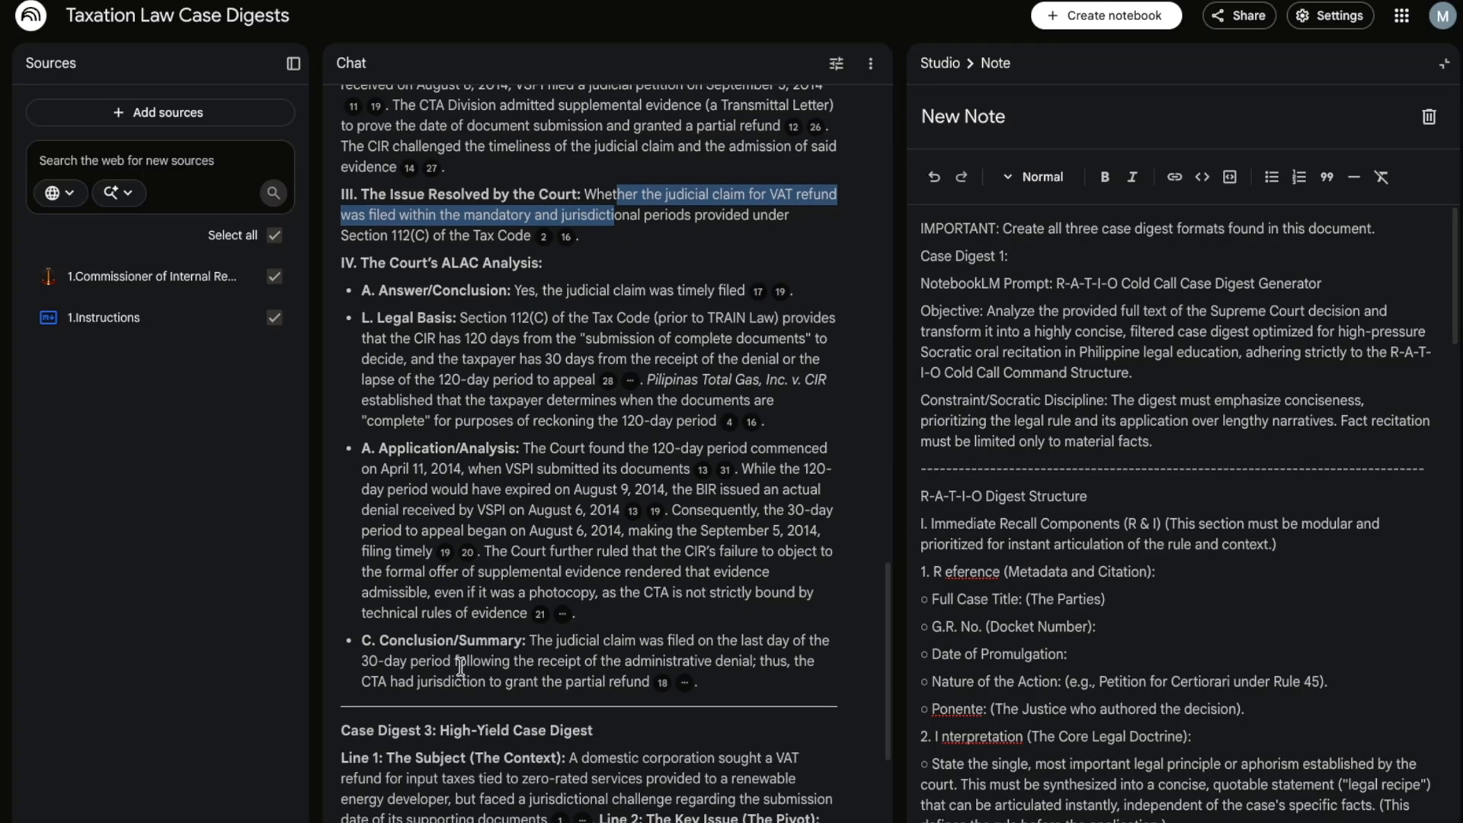
scroll(451, 625, down, 2)
scroll(451, 625, down, 5)
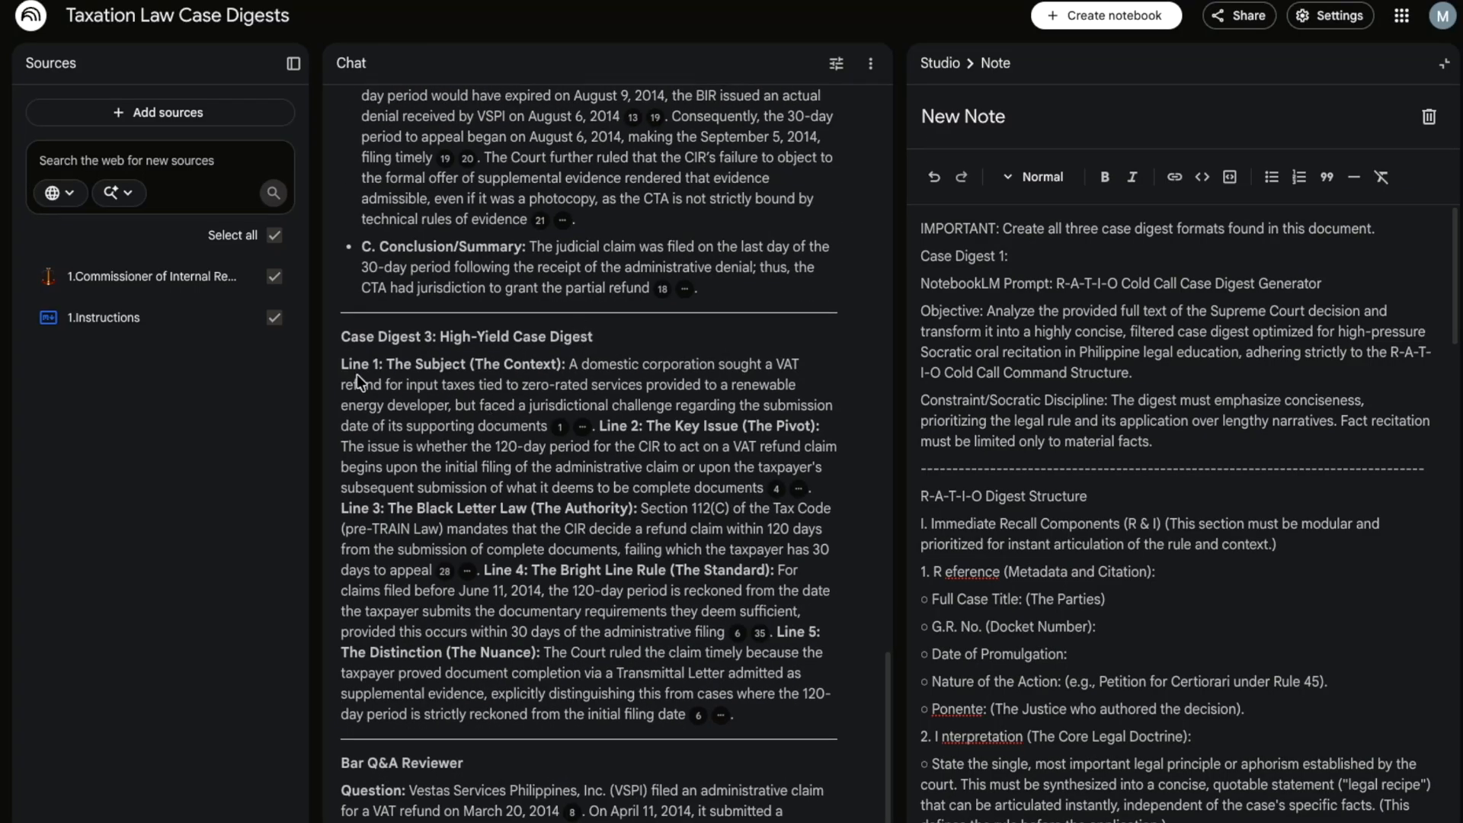
- Highlight the five-line High-Yield digest paragraph, then scroll to the full Bar Q&A Reviewer
drag(349, 364, 689, 725)
scroll(482, 573, down, 1)
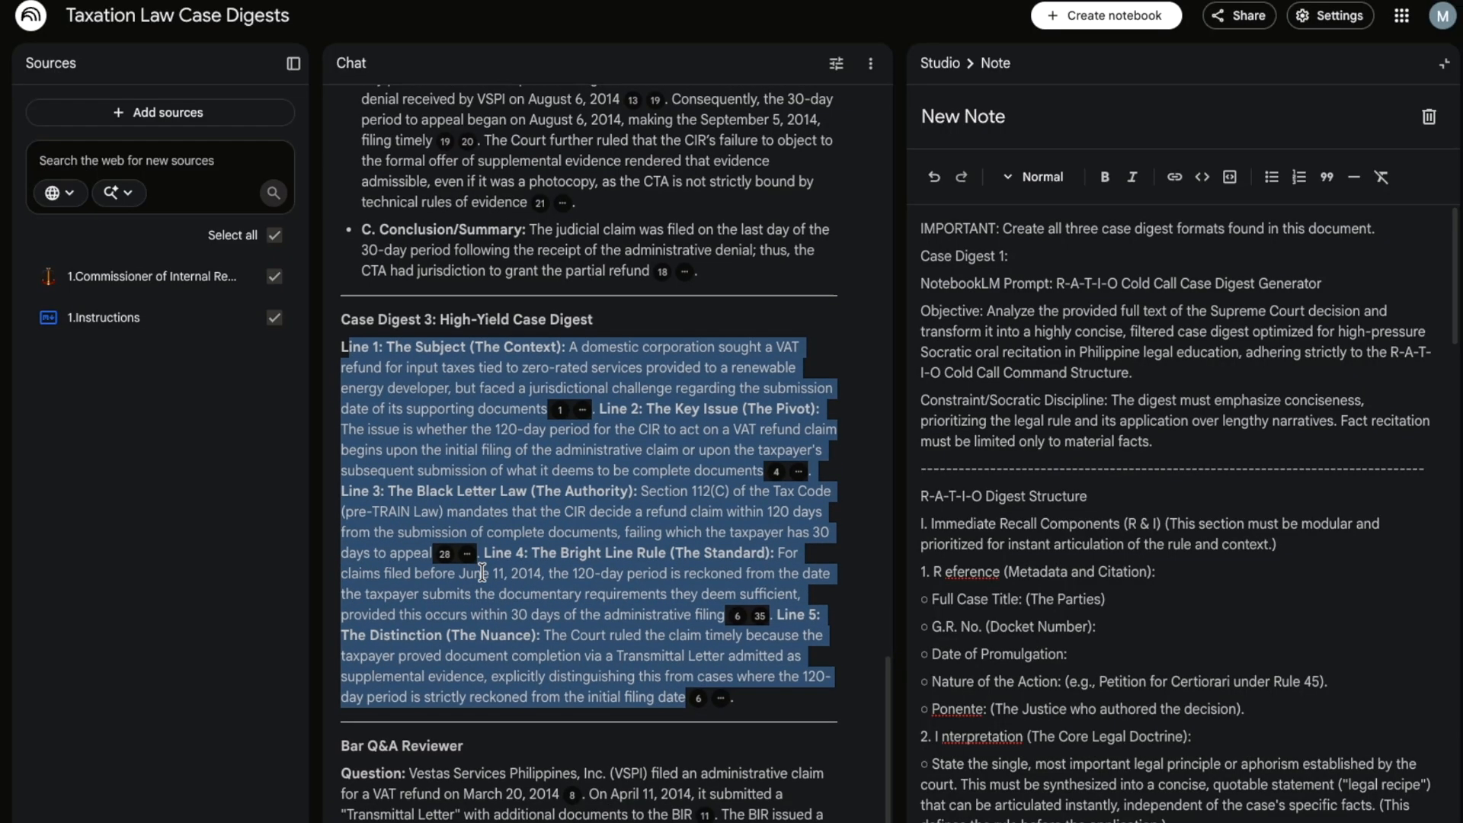
scroll(482, 573, down, 7)
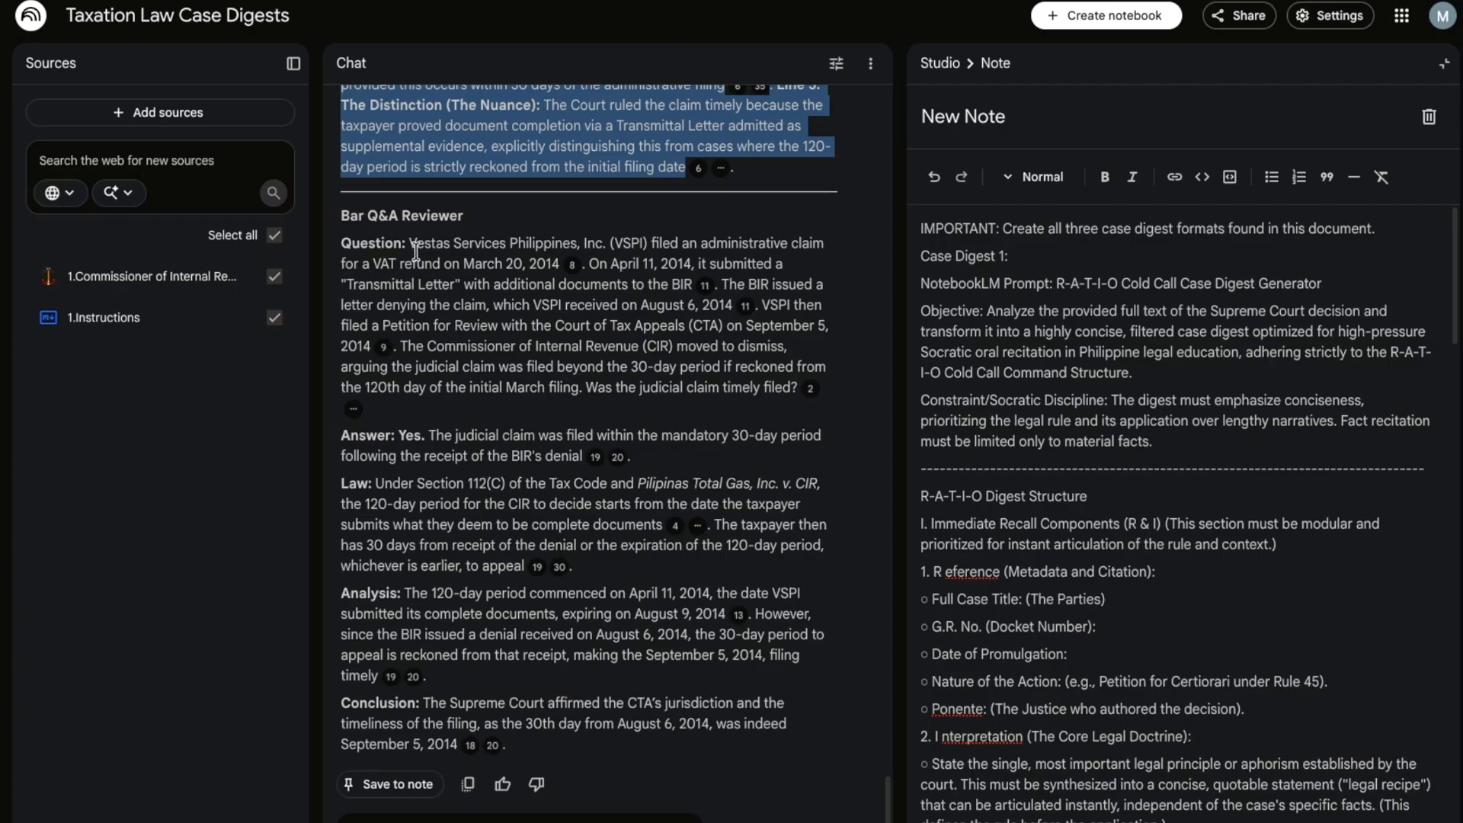
drag(414, 248, 436, 253)
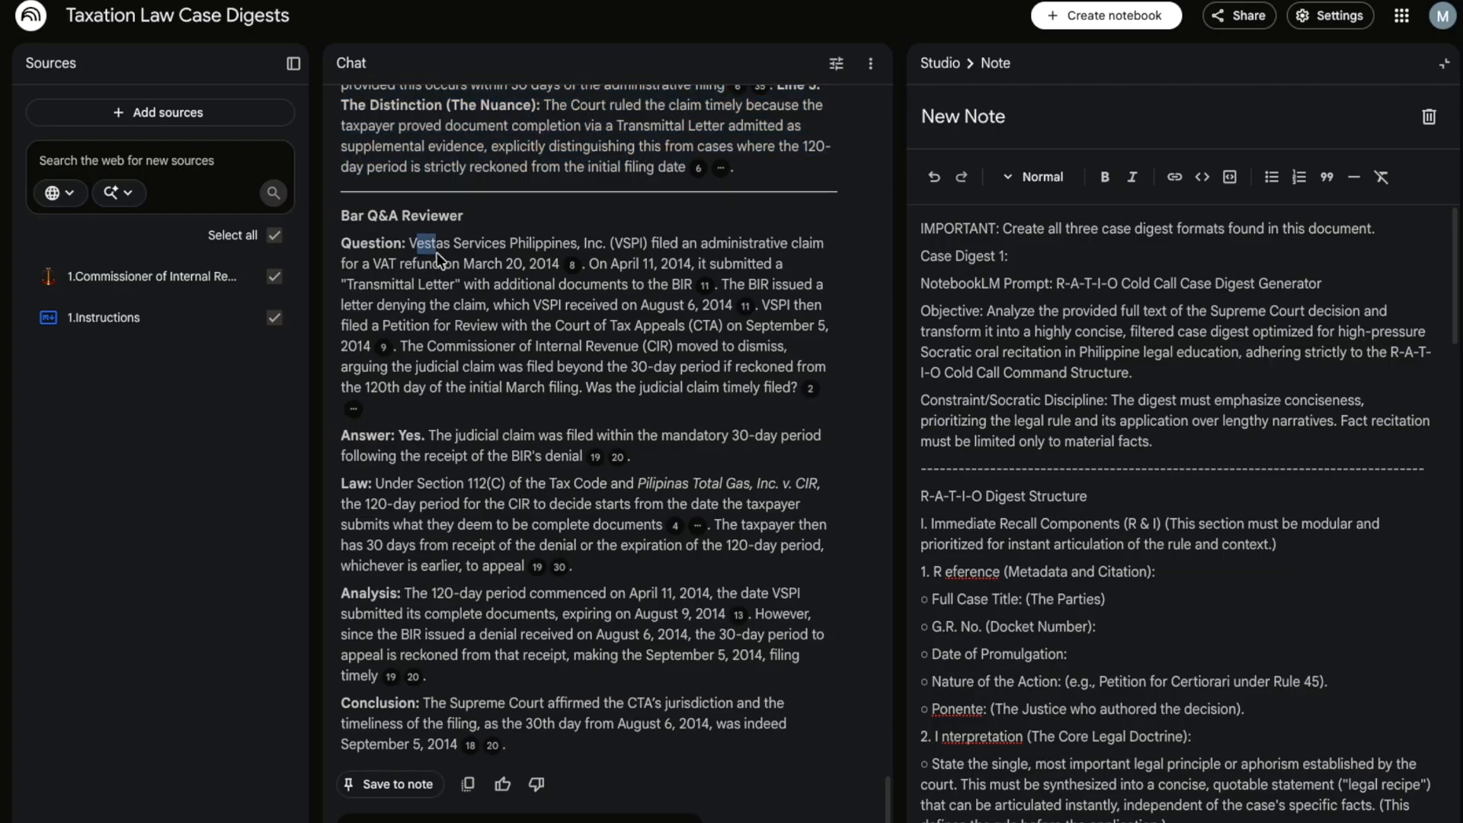
drag(437, 253, 741, 371)
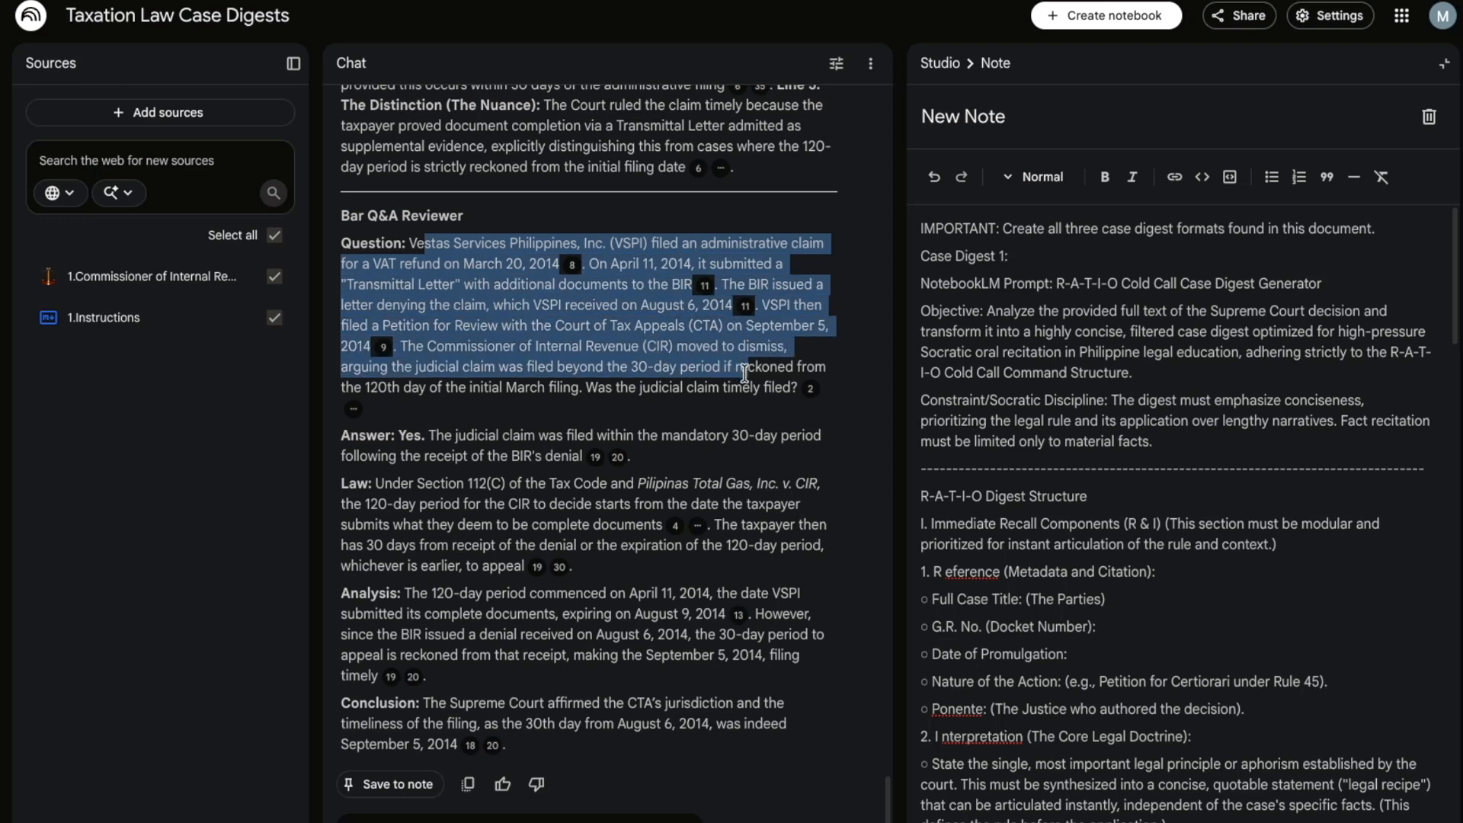
click(617, 406)
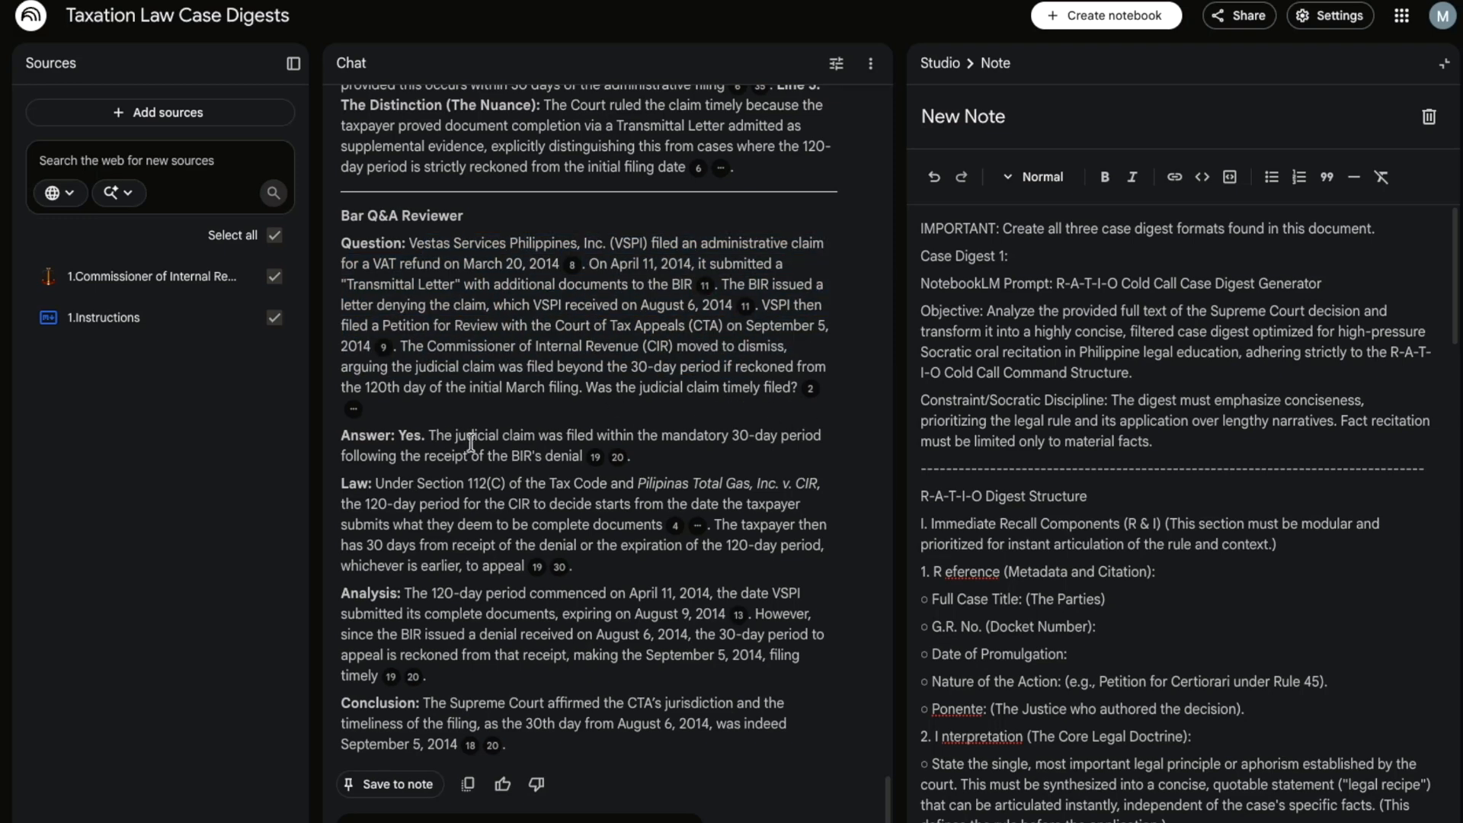
drag(406, 436, 526, 448)
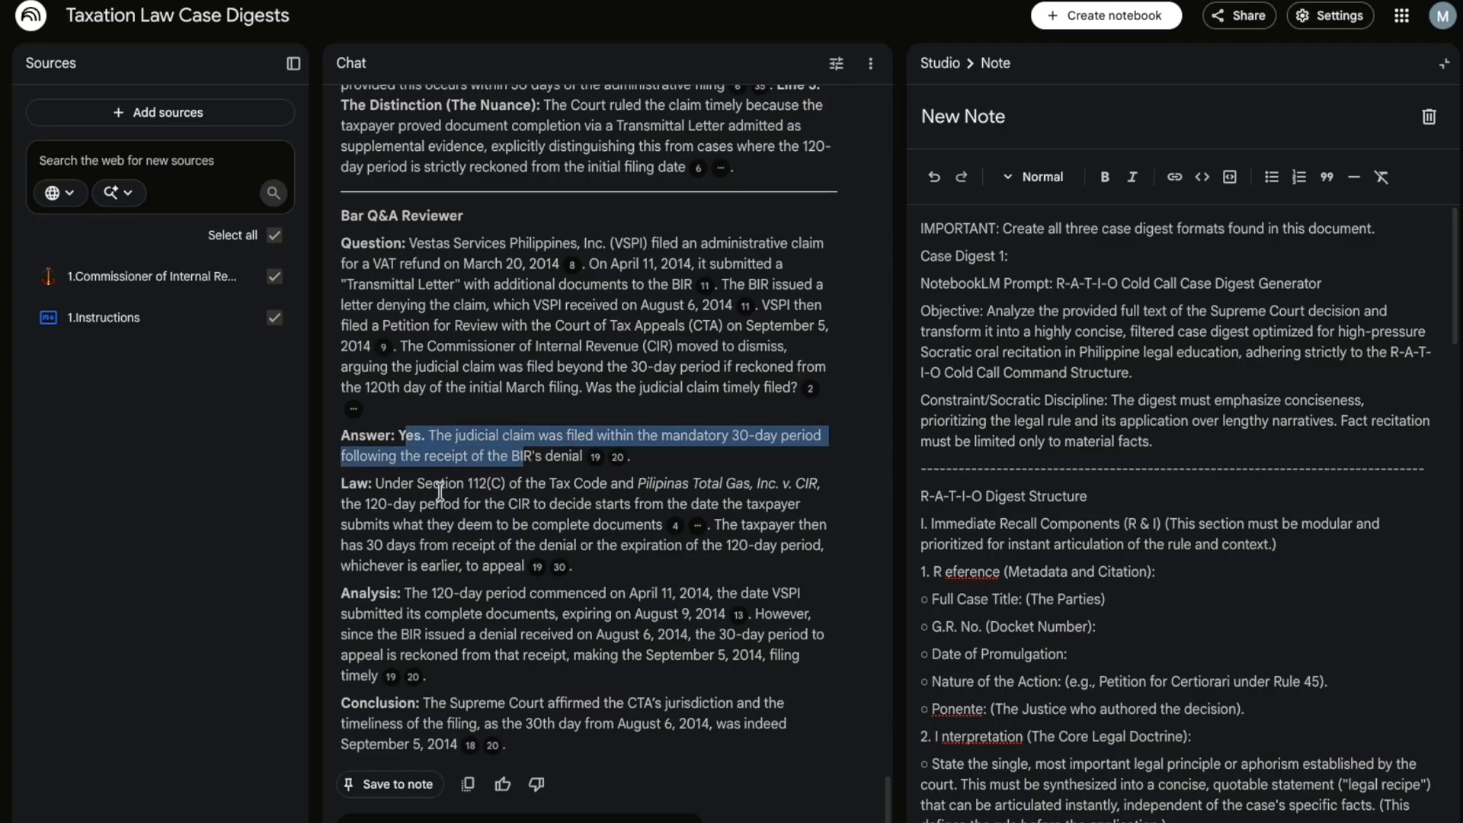
drag(371, 483, 535, 583)
click(463, 614)
drag(404, 593, 437, 733)
click(457, 719)
click(554, 631)
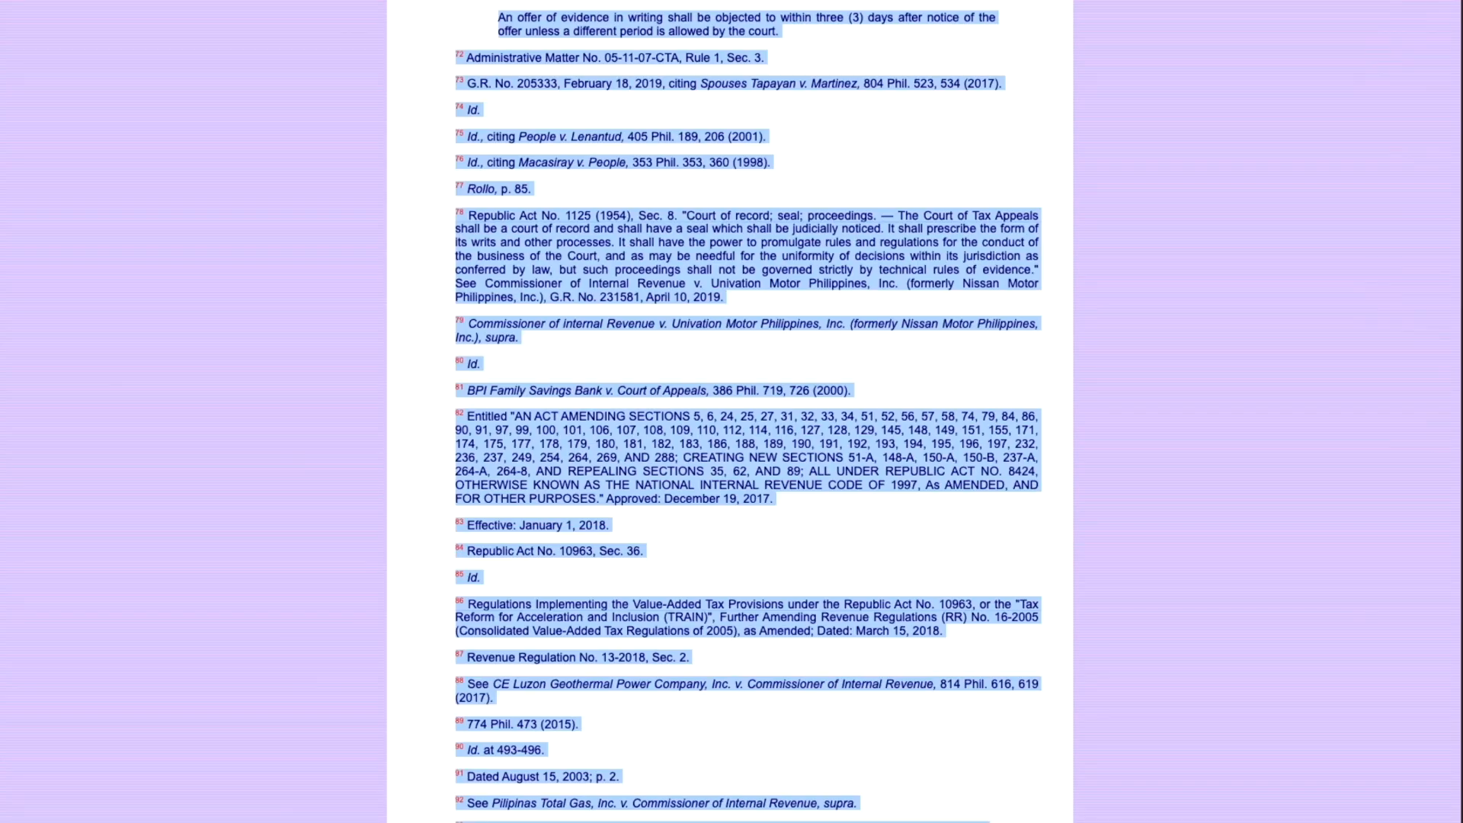
- Search Google for Commissioner of Internal Revenue vs. Cargill Philippines
key(ctrl+l)
text(Commissioner of Internal Revenue vs. Cargill Philippines,)
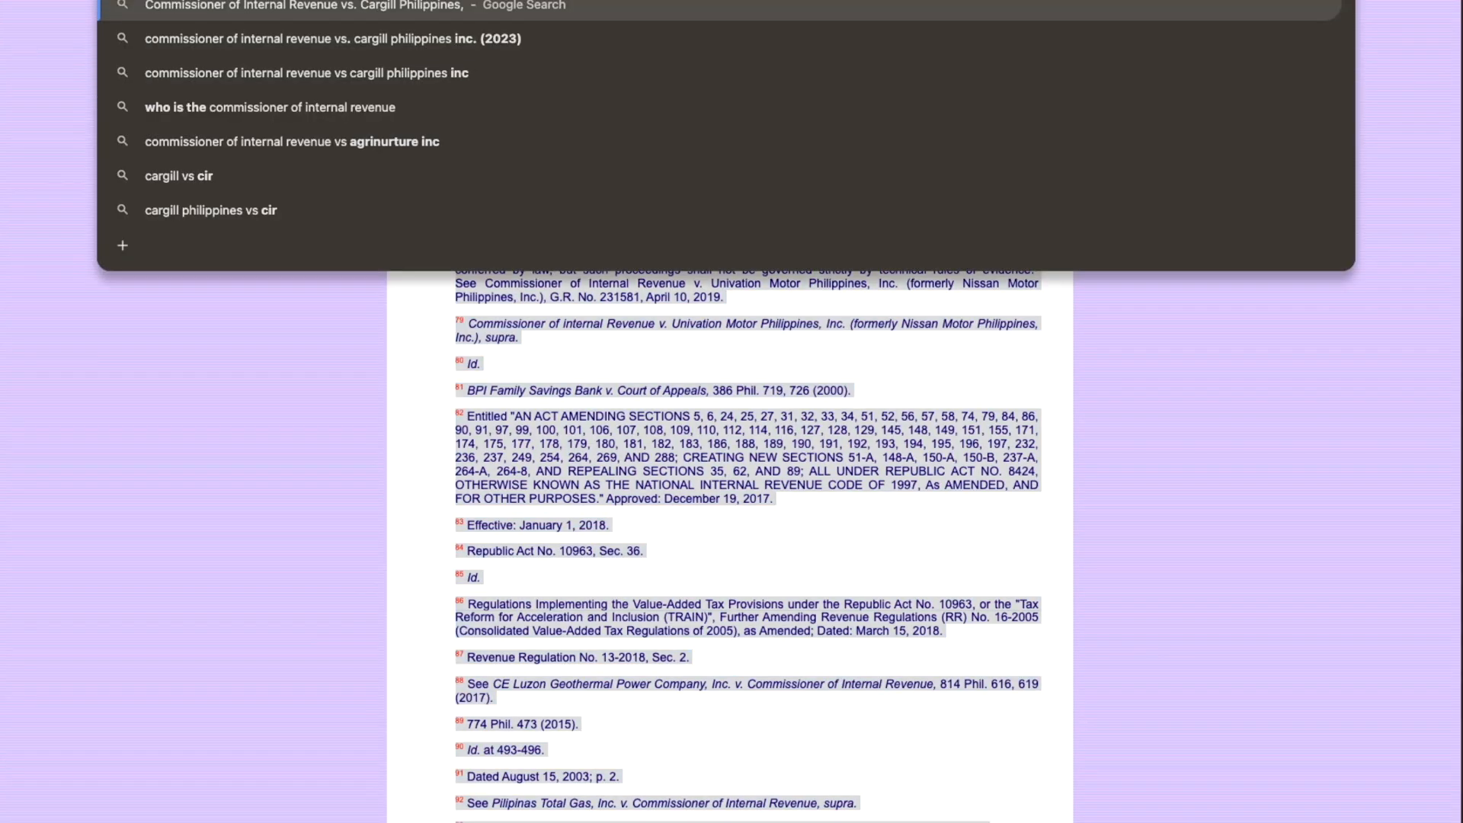
key(Return)
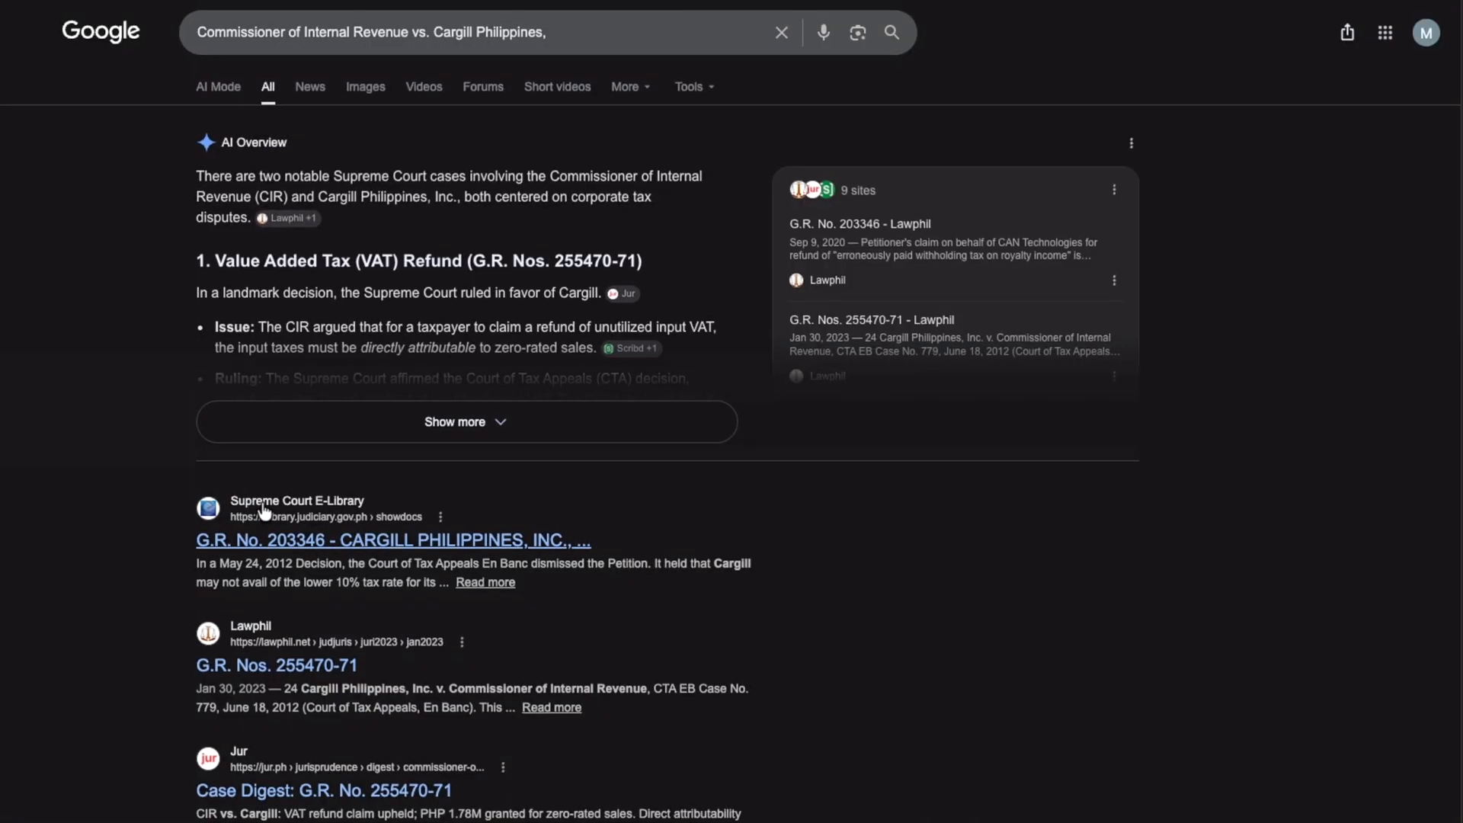
- Open the Lawphil G.R. Nos. 255470-71 decision and select its text from the heading down
click(353, 544)
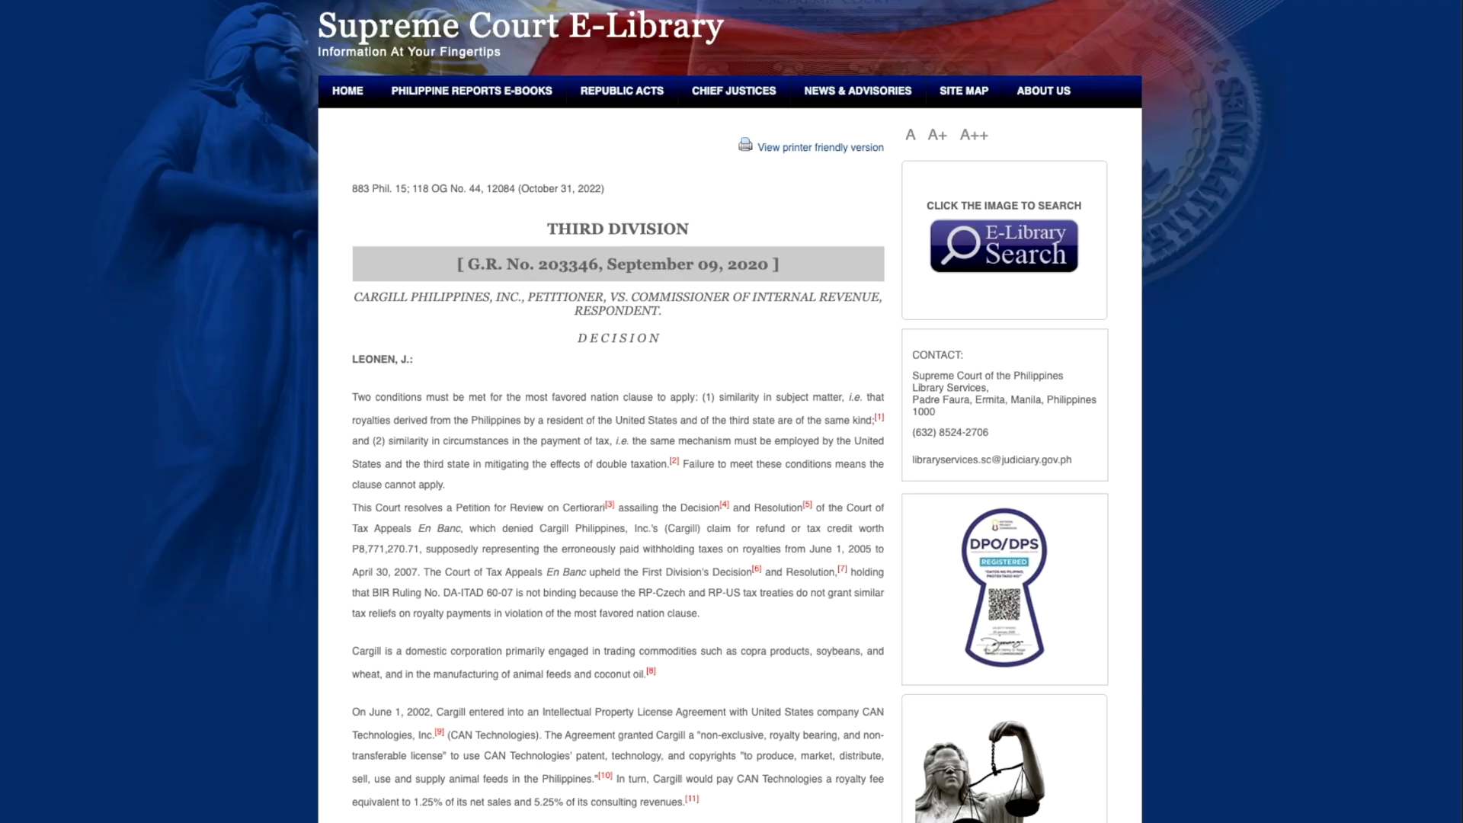
key(alt+Left)
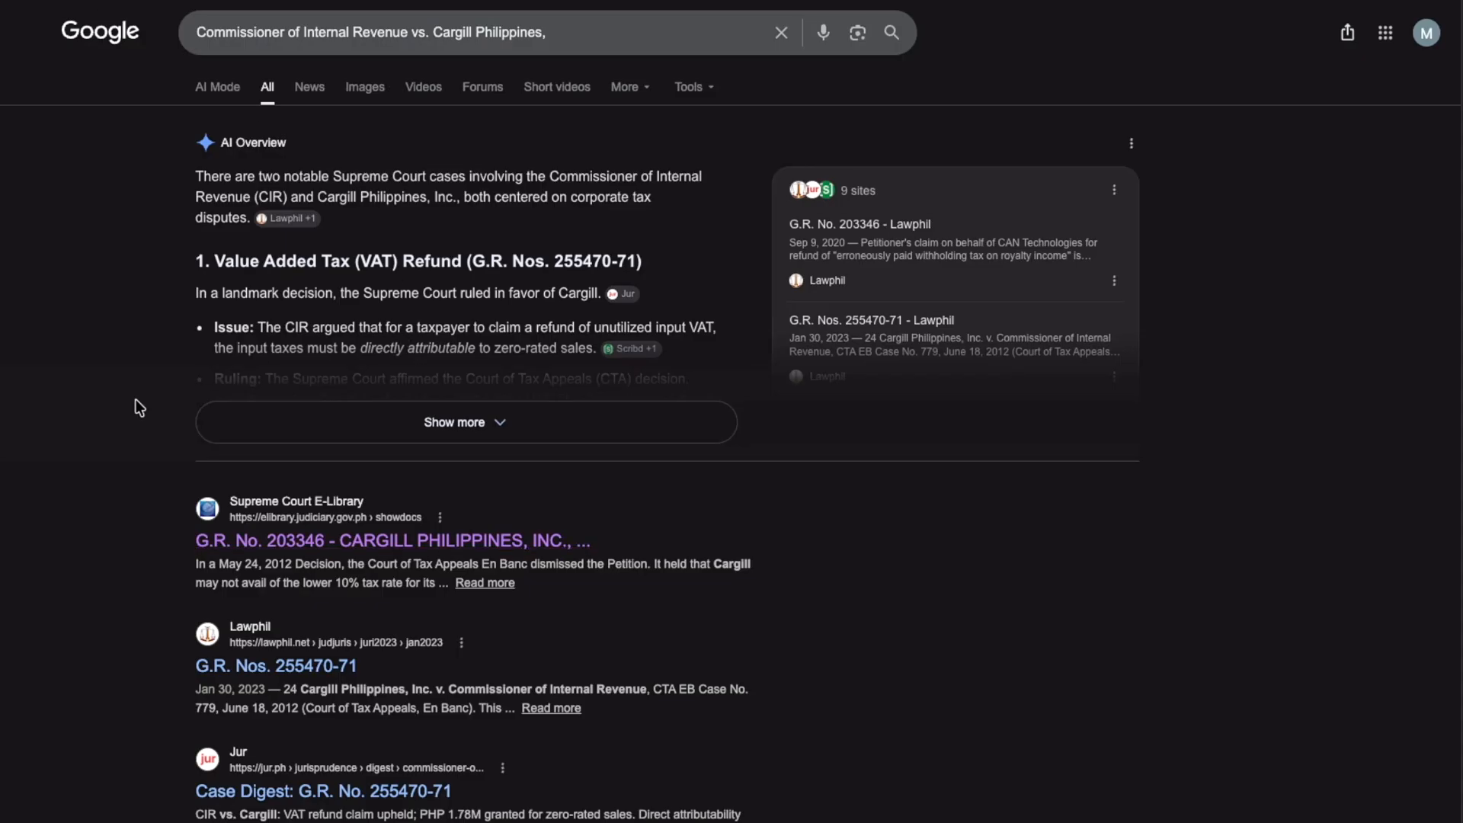
click(306, 666)
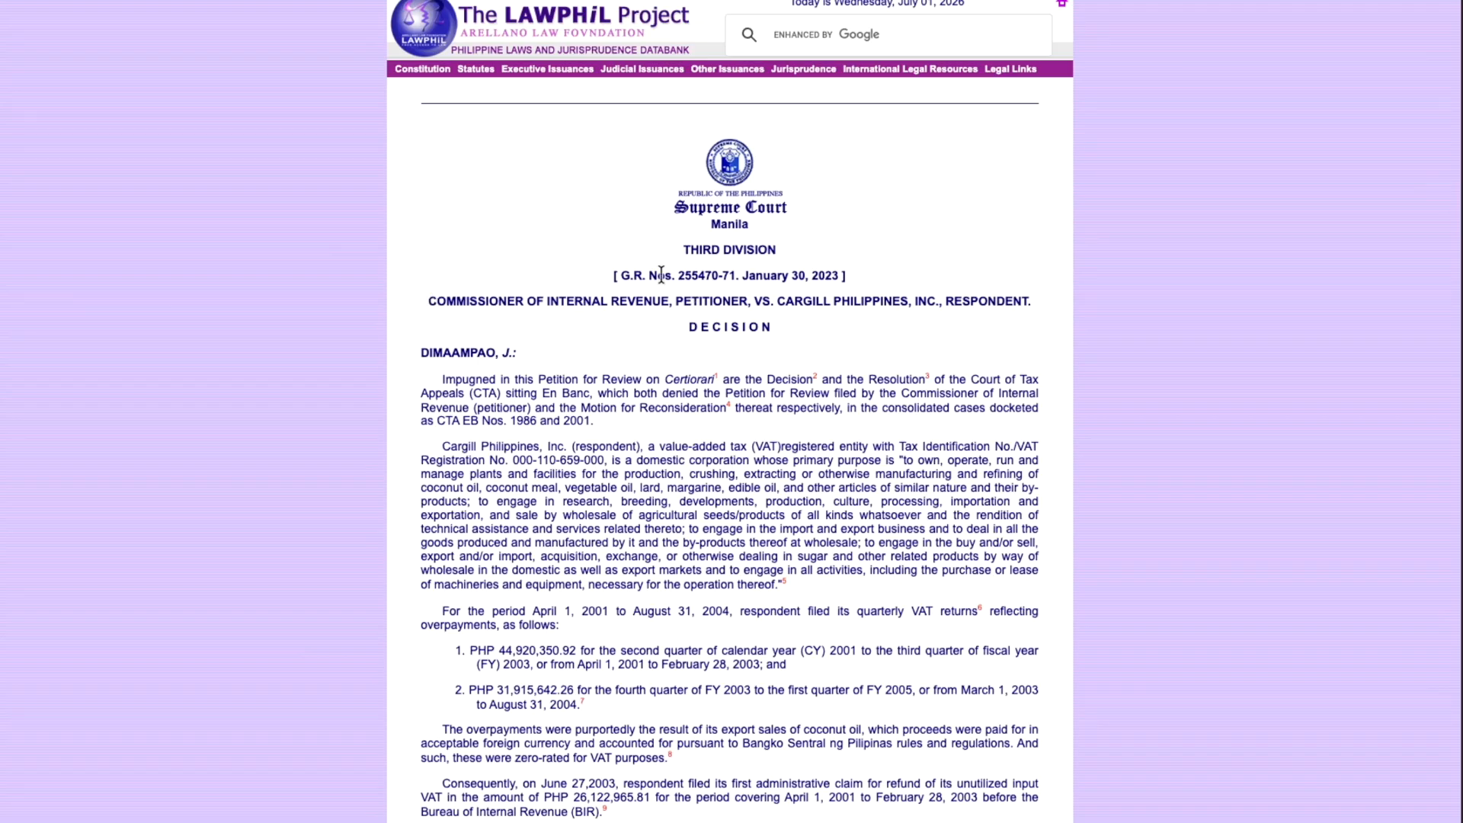
drag(615, 275, 689, 822)
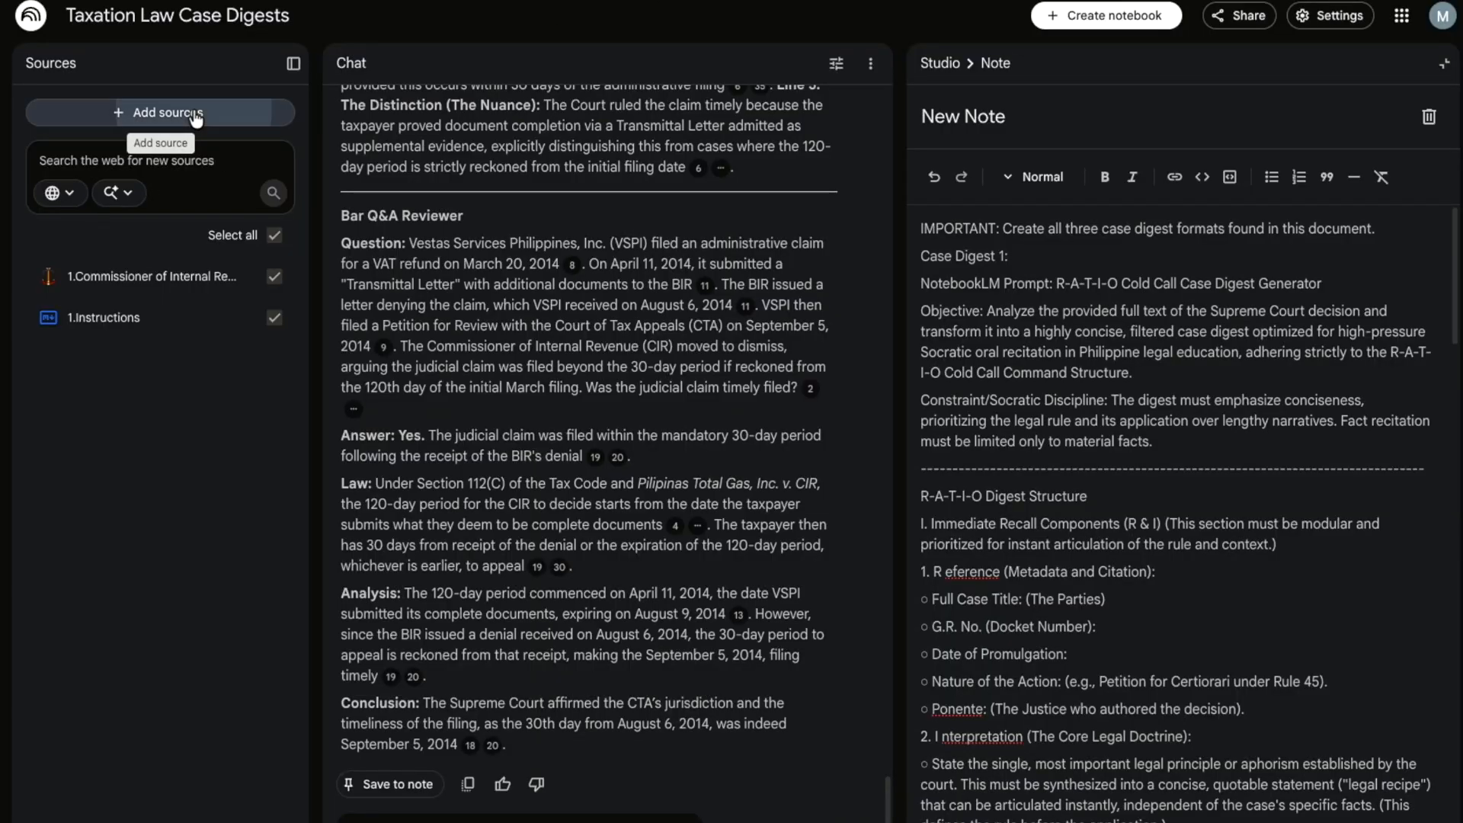
- Add the copied Cargill decision text to the notebook as a new source
click(196, 114)
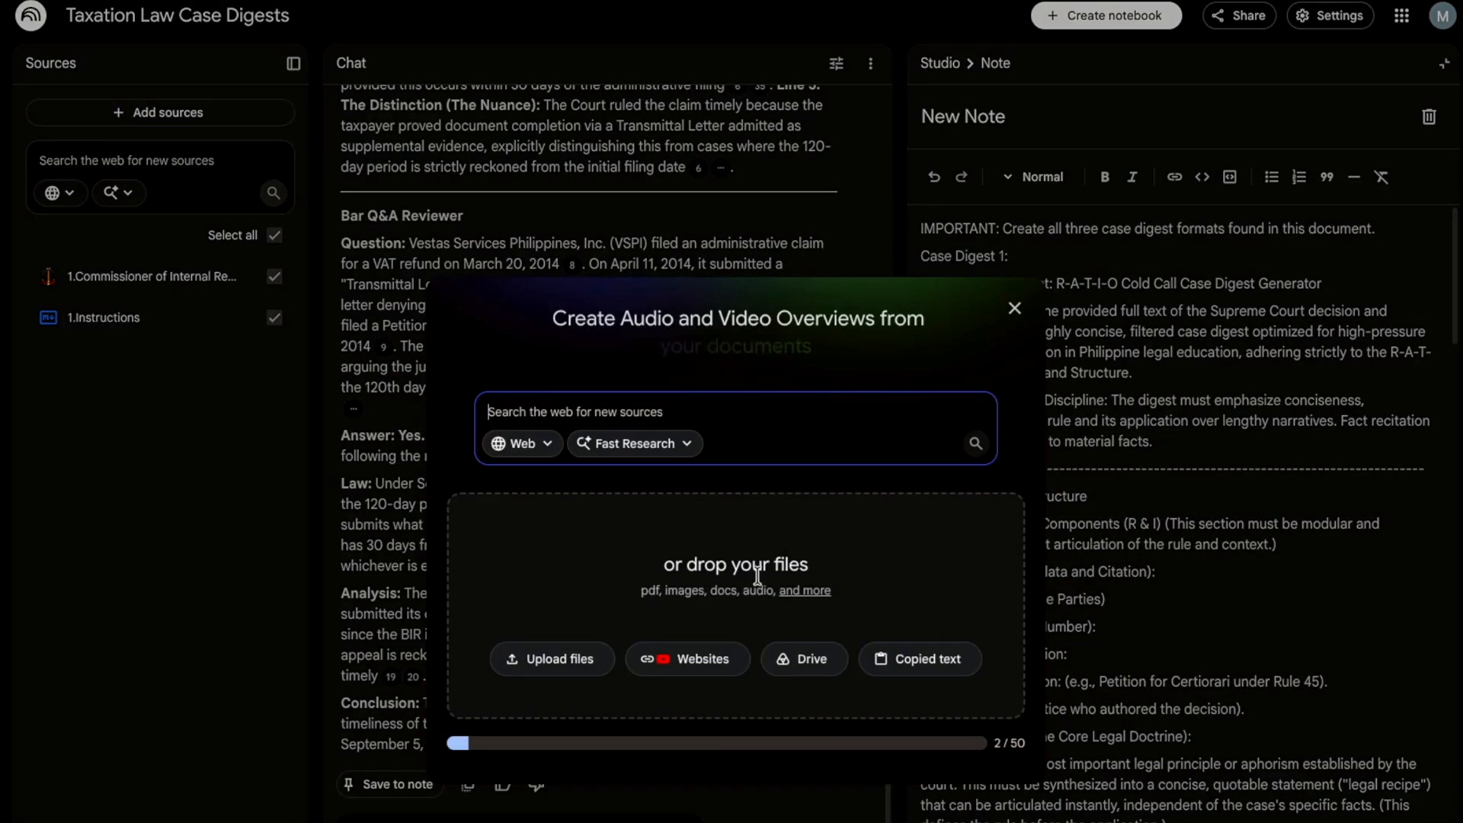
click(920, 658)
key(ctrl+v)
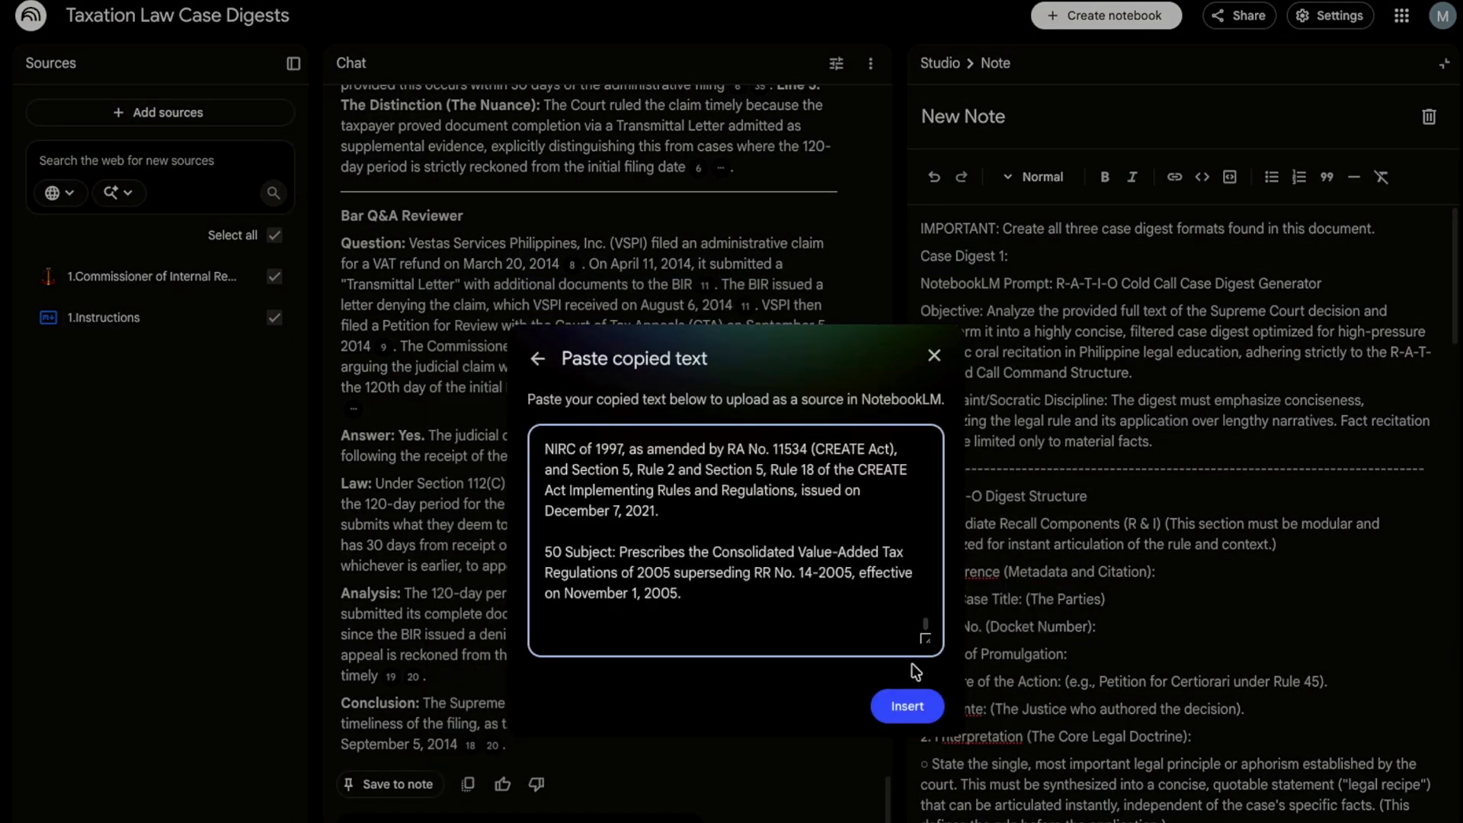
click(906, 705)
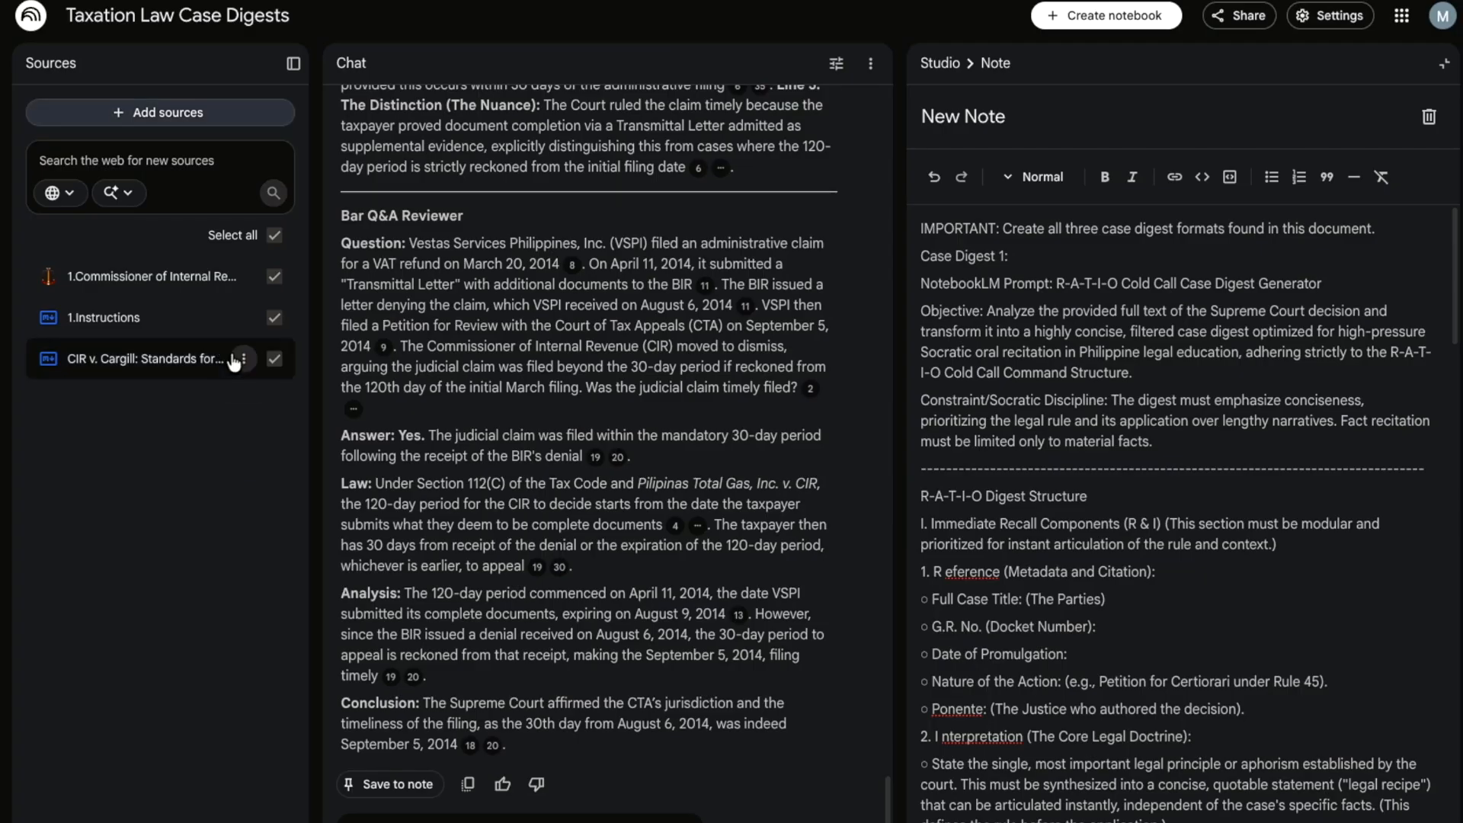
- Rename the Cargill source with a '2.' prefix and save
click(243, 358)
click(297, 442)
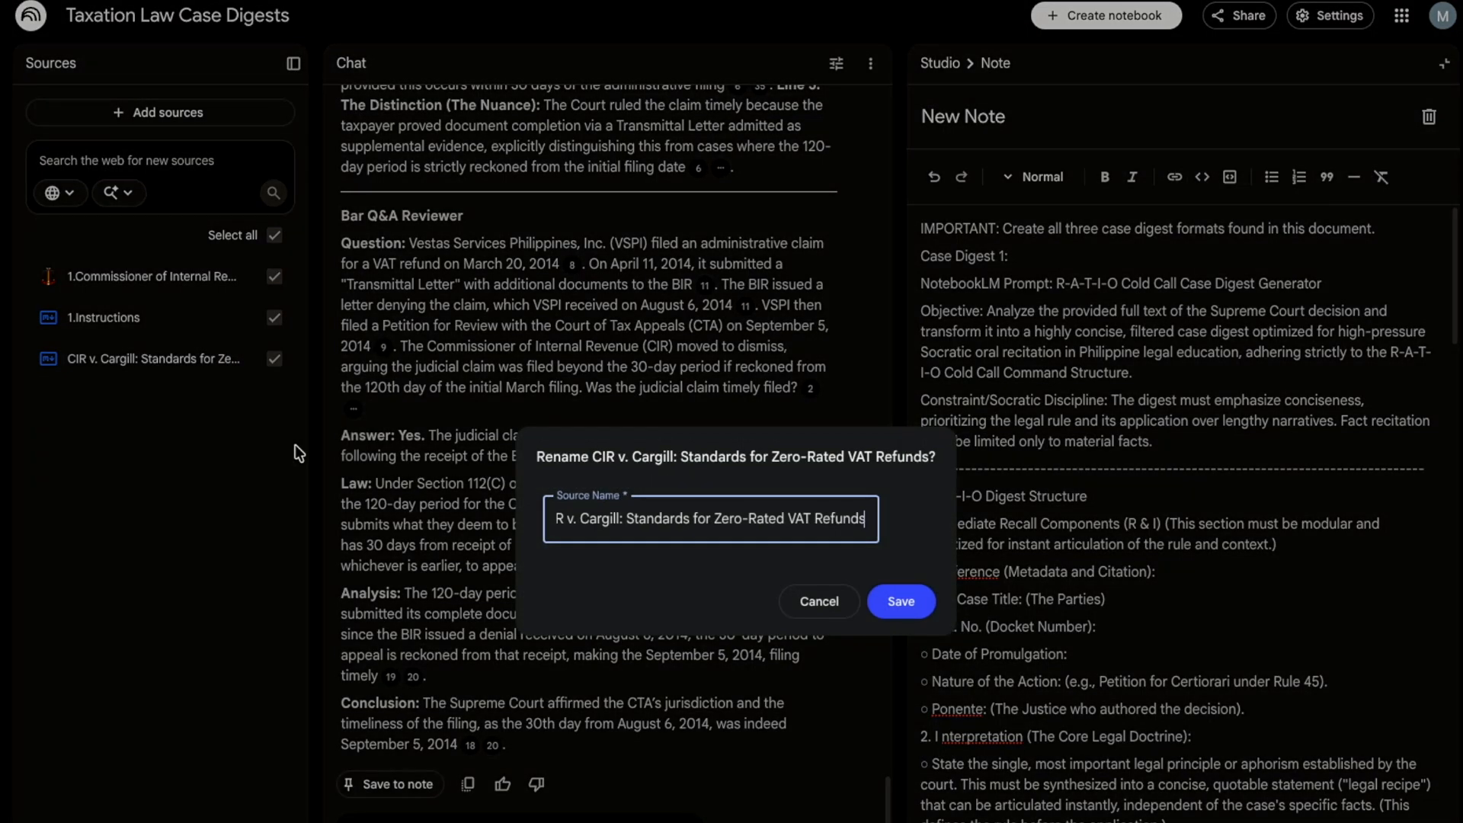
text(2.CI)
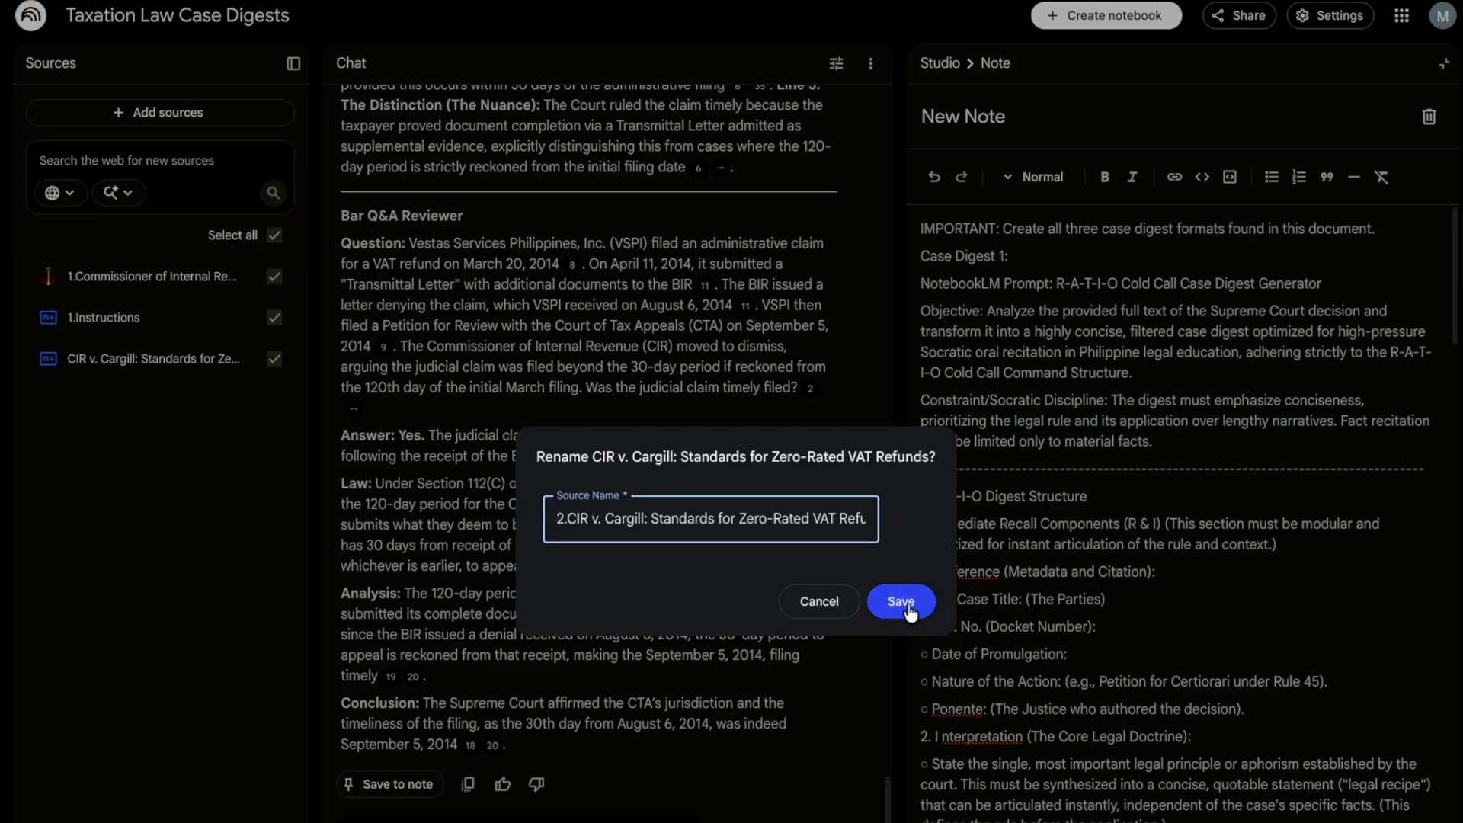
click(901, 602)
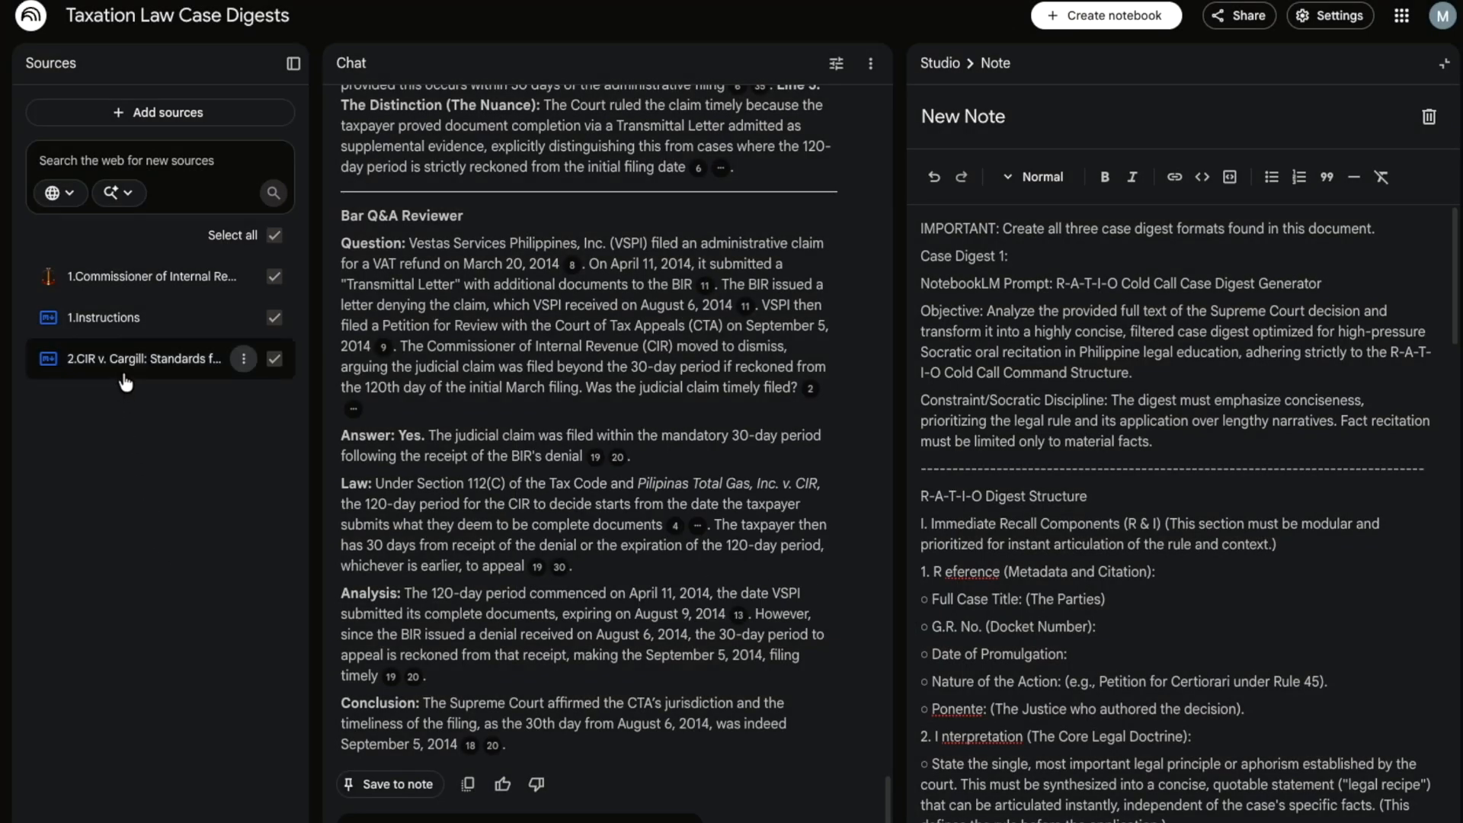
- Exclude the '1.Commissioner of Internal Revenue' source and send the VAT / Excise / Withholding focus request
click(274, 276)
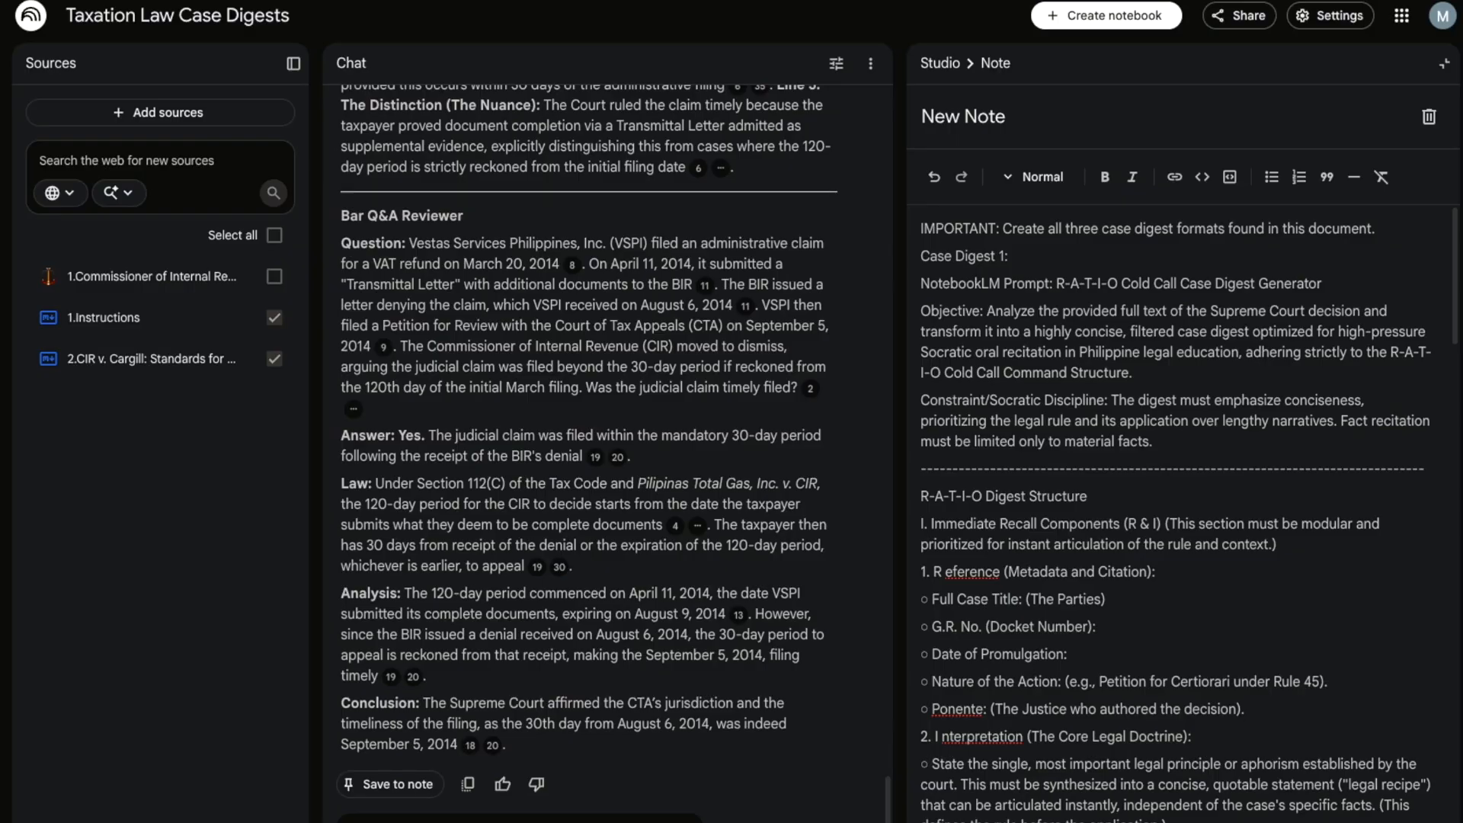
key(Return)
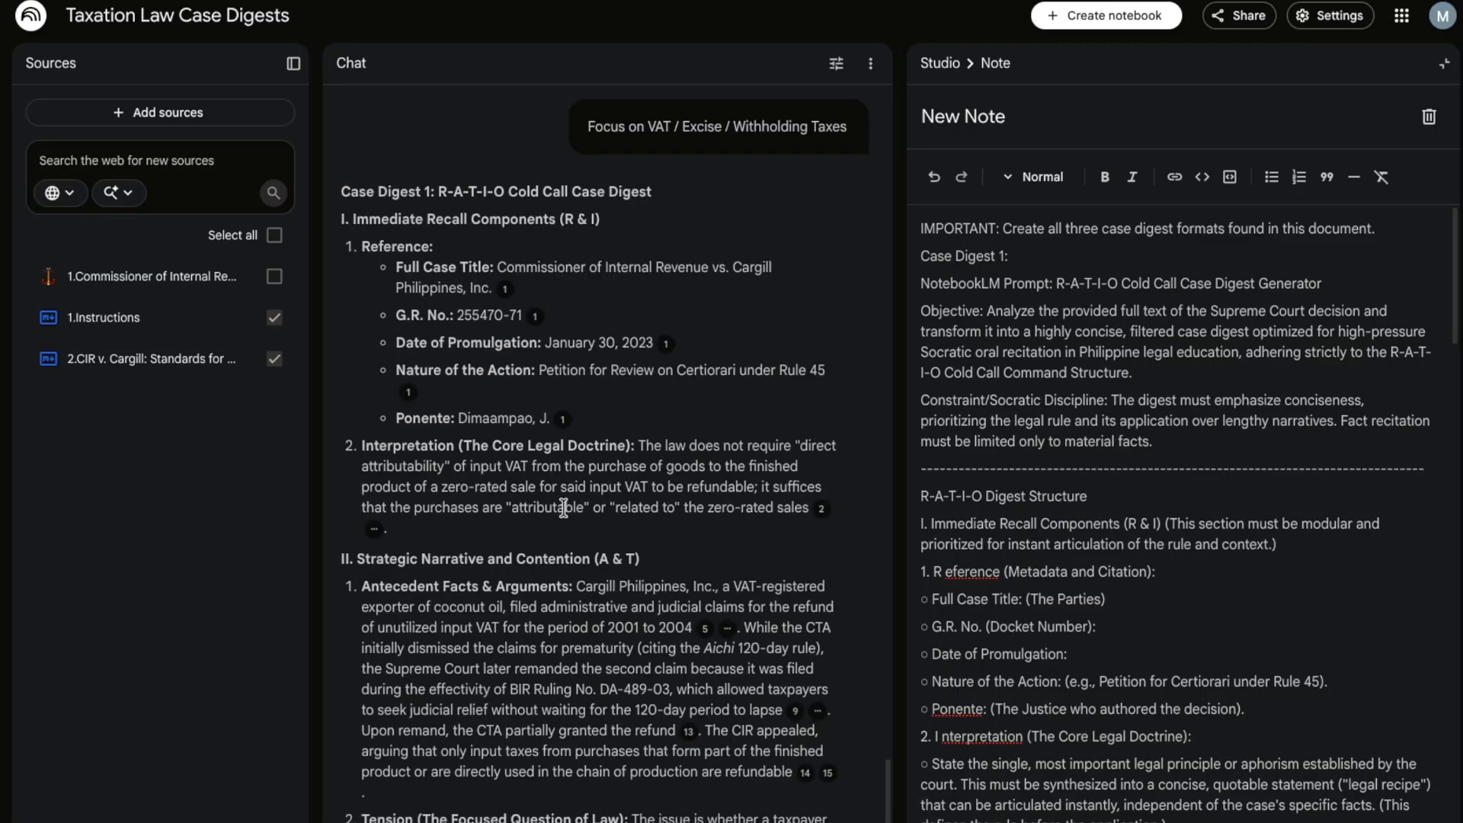
scroll(518, 379, down, 2)
scroll(518, 379, down, 3)
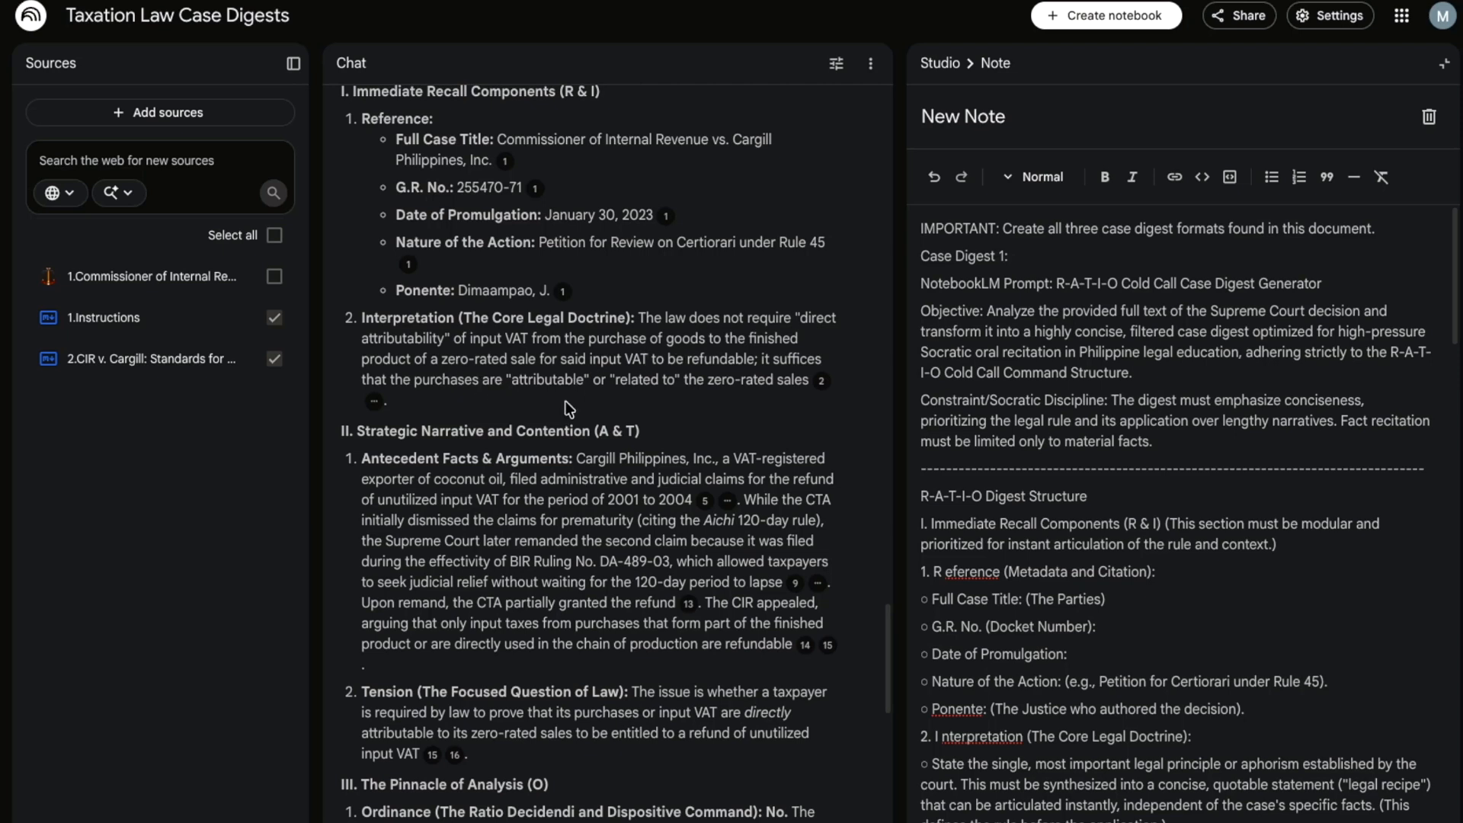
scroll(565, 410, down, 7)
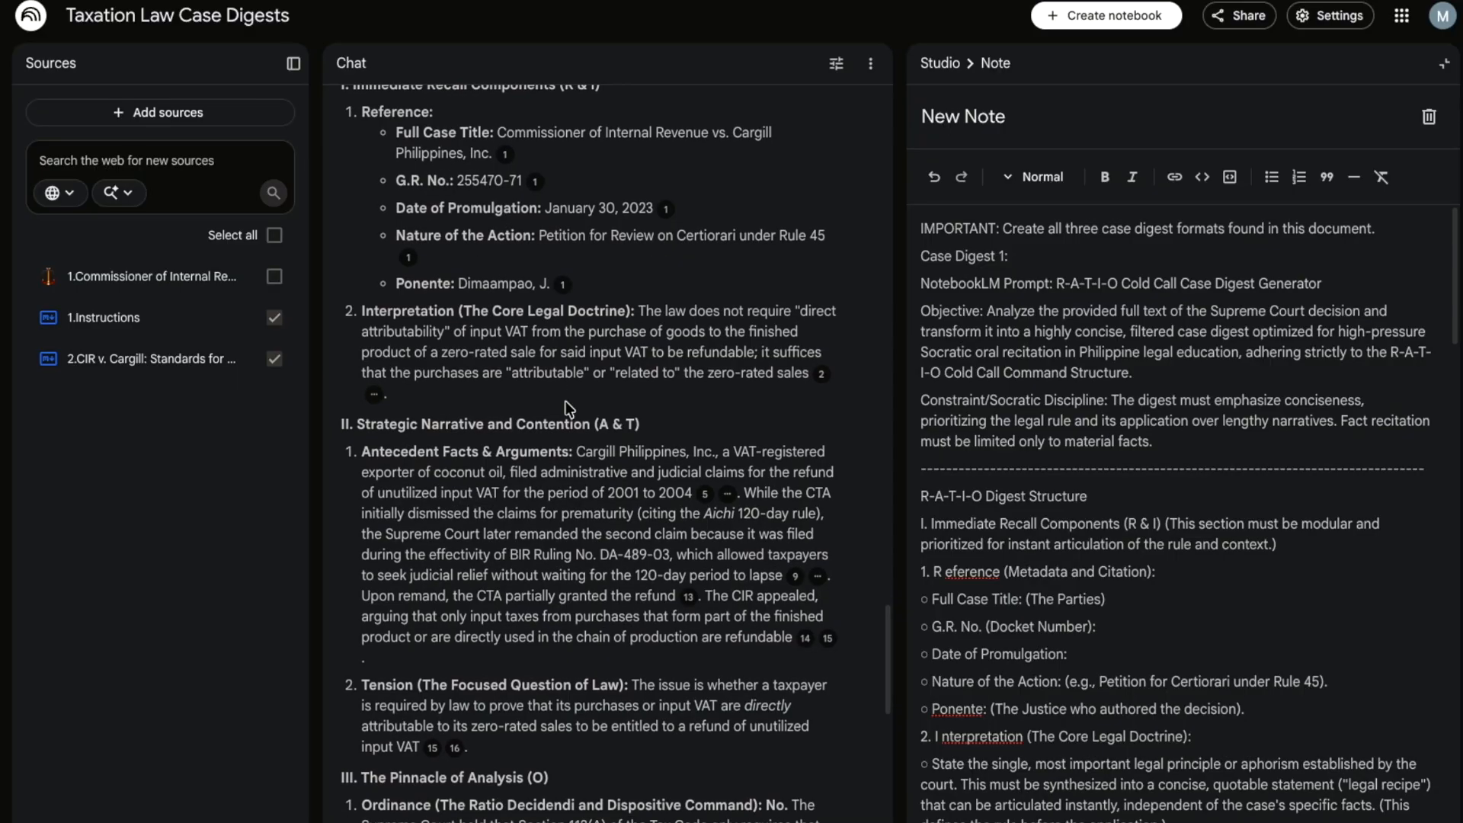
scroll(564, 402, down, 10)
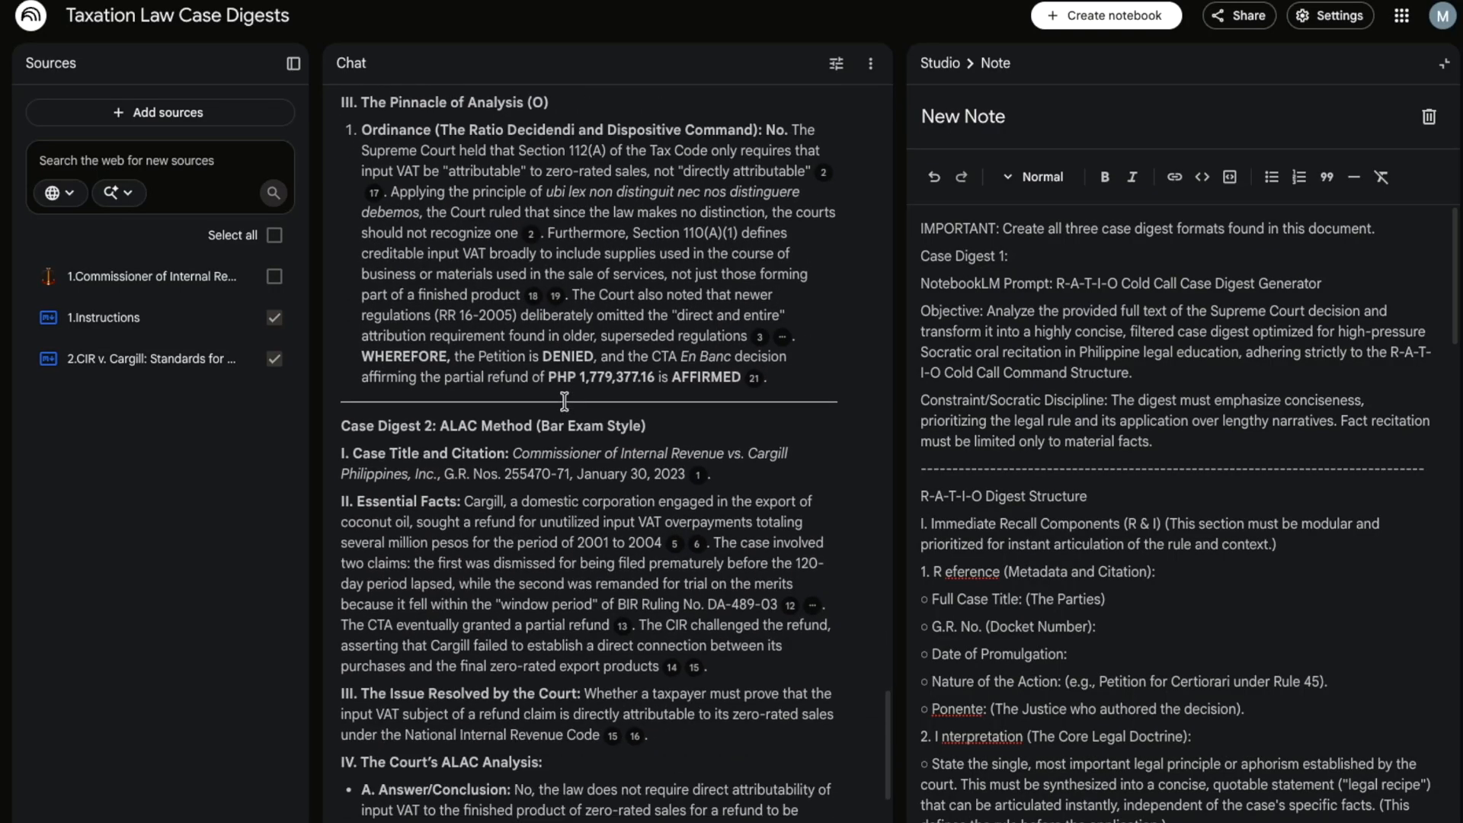
scroll(564, 402, down, 7)
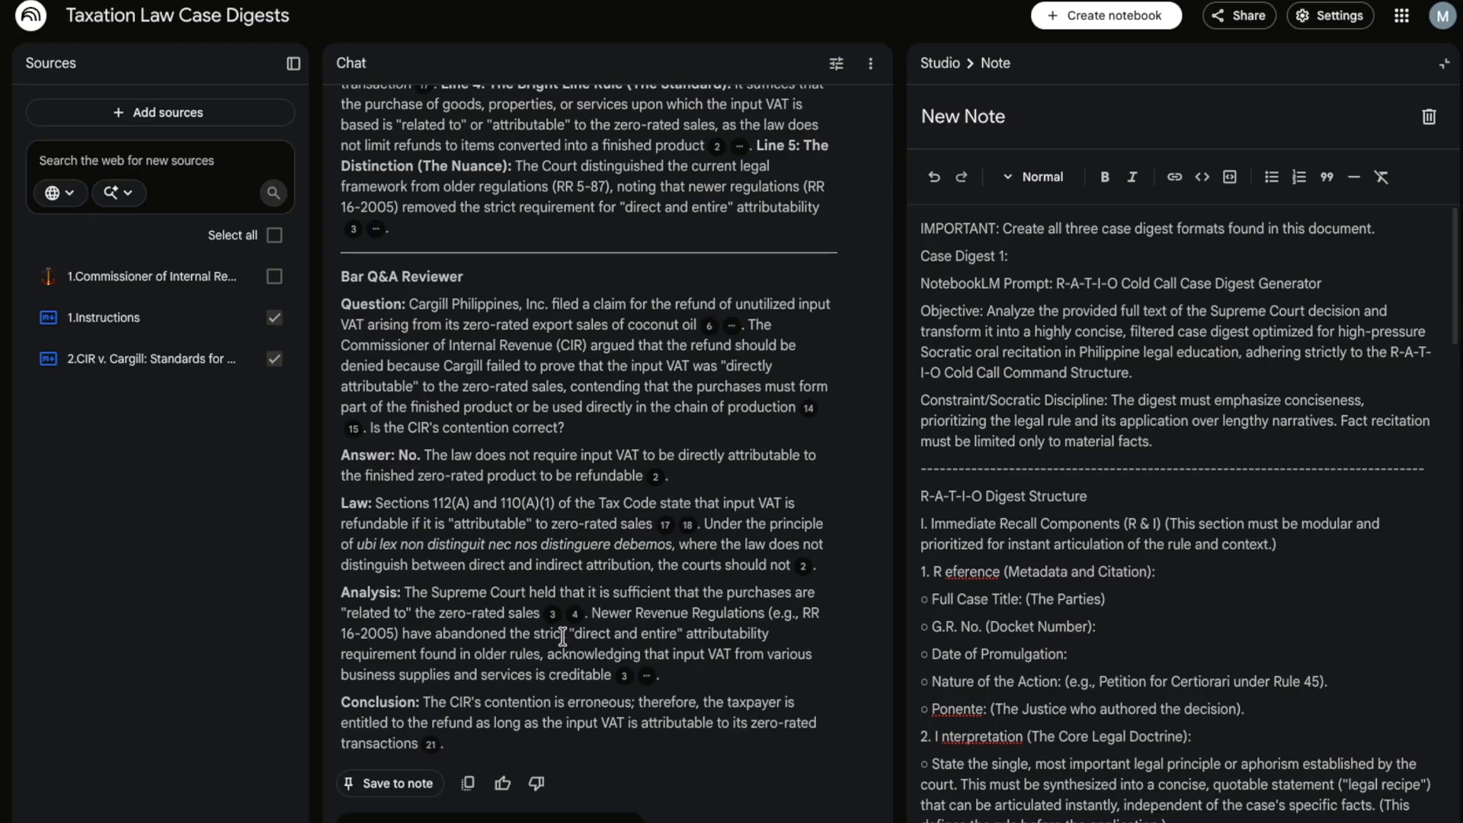
scroll(564, 640, up, 6)
scroll(564, 635, up, 5)
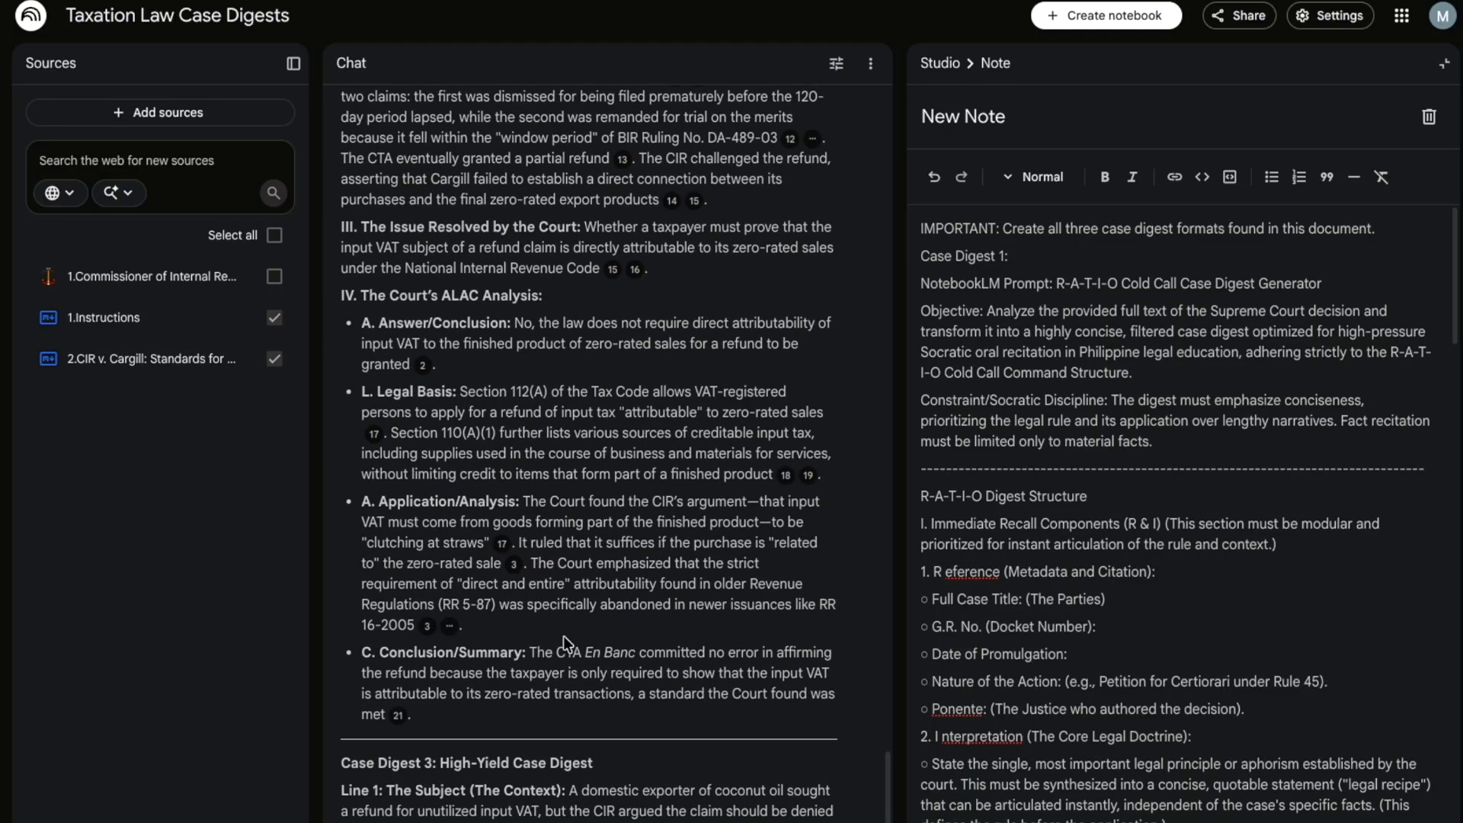
scroll(564, 635, up, 1)
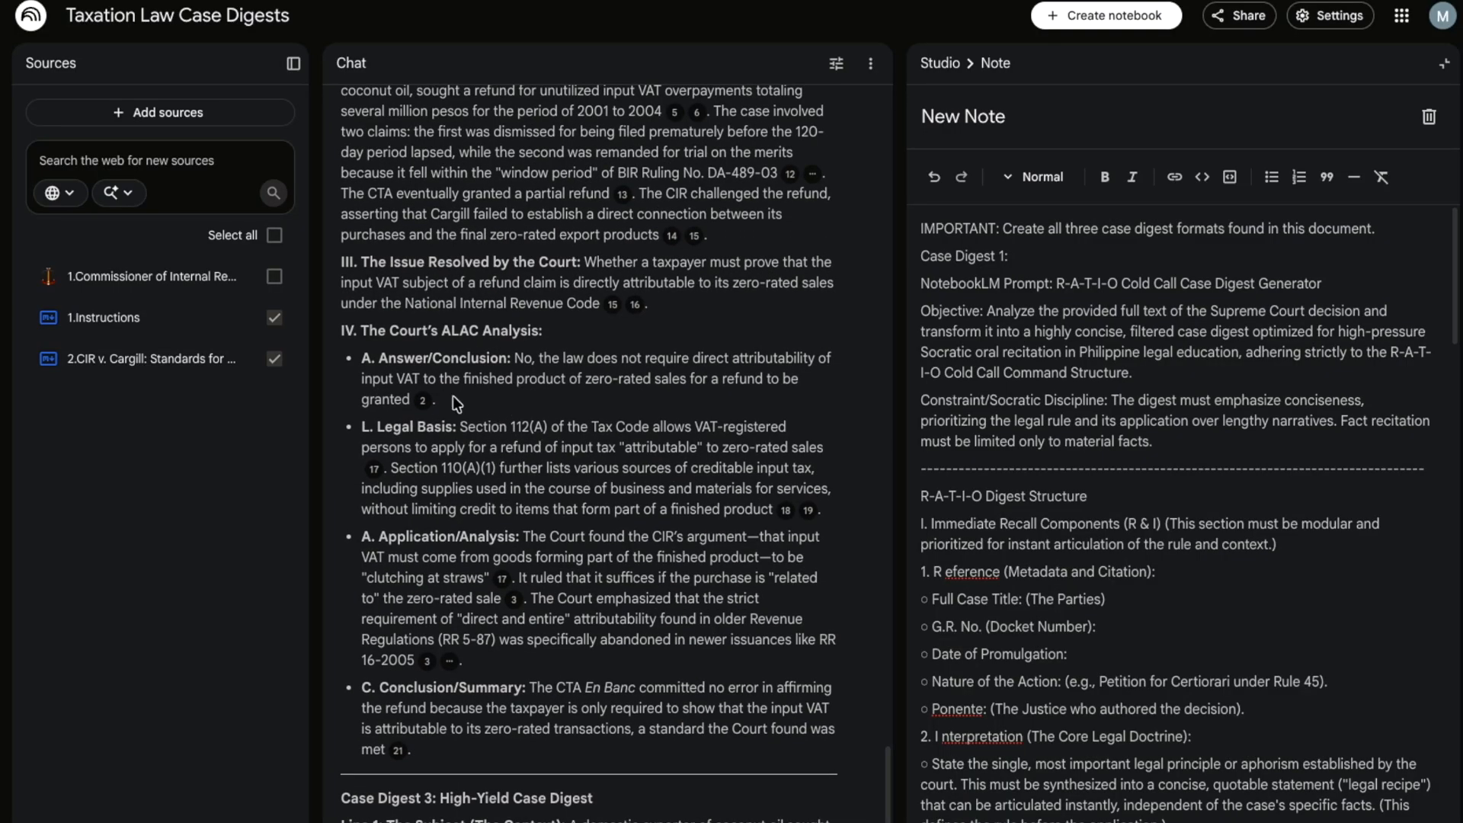
drag(466, 428, 688, 464)
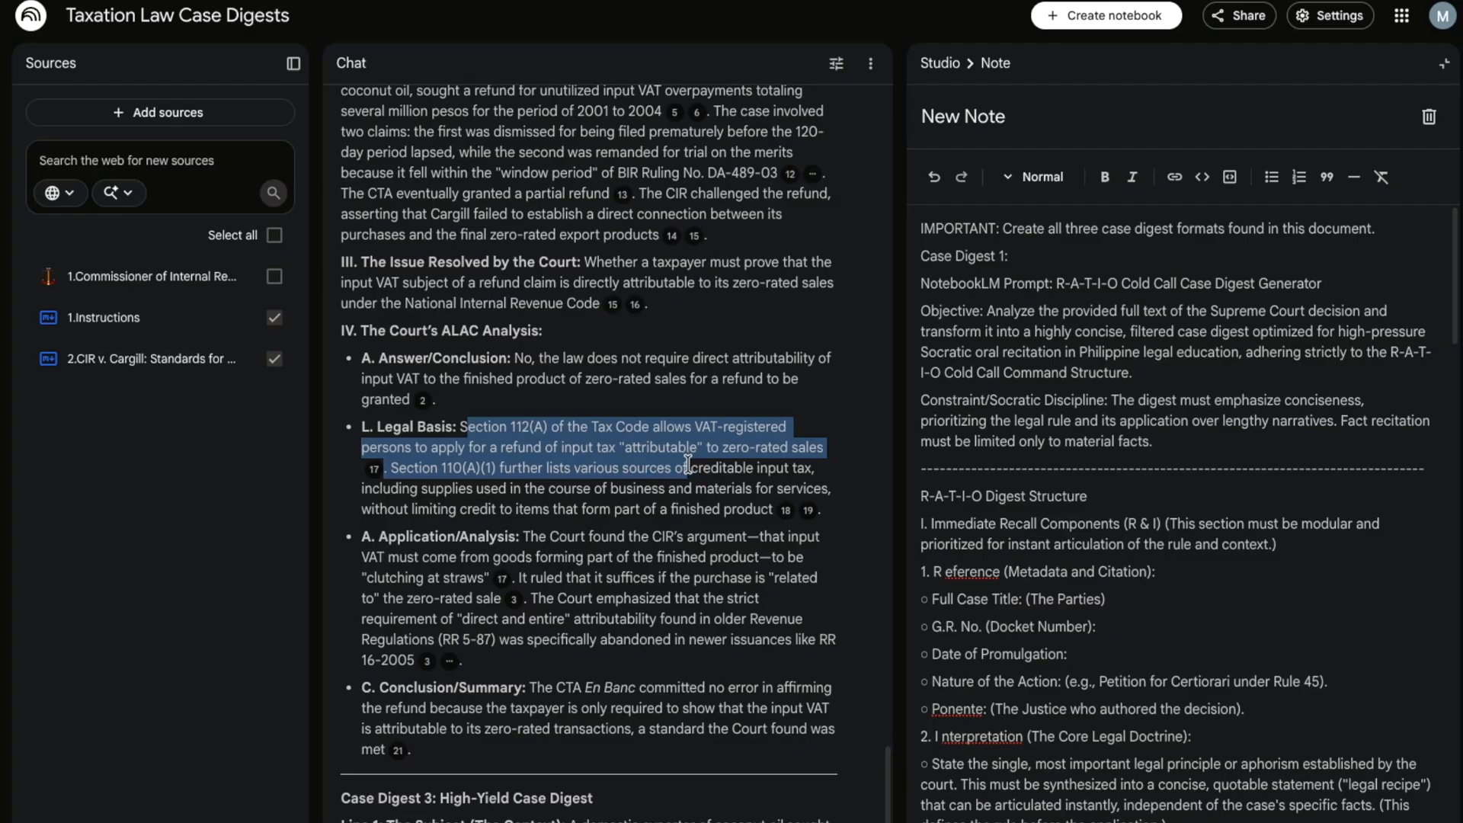
- Extend the Legal Basis highlight and scroll through the Cargill digests to the Bar Q&A Reviewer
drag(688, 464, 690, 466)
scroll(665, 564, up, 15)
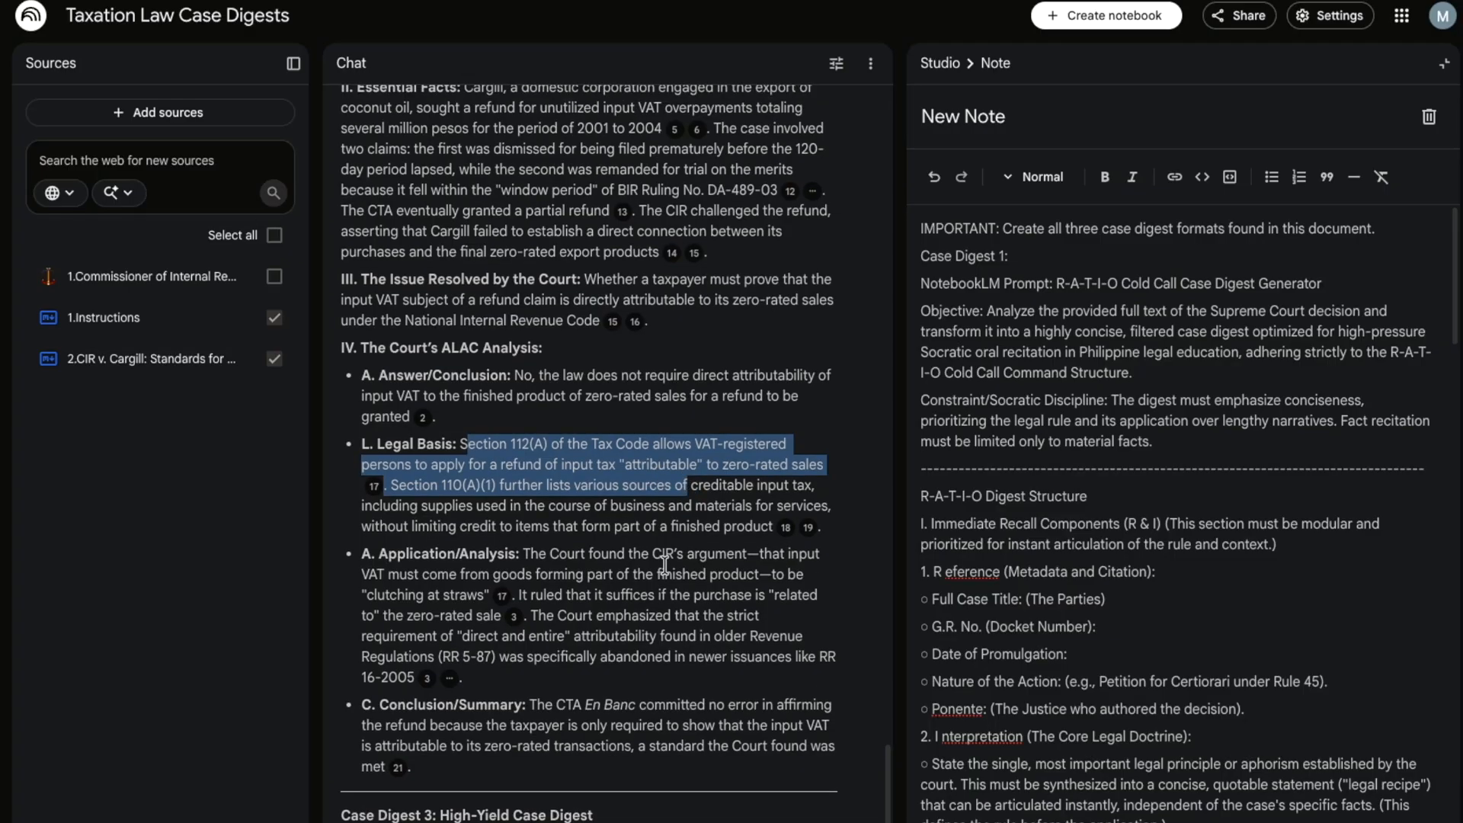
scroll(664, 565, up, 8)
scroll(664, 565, down, 8)
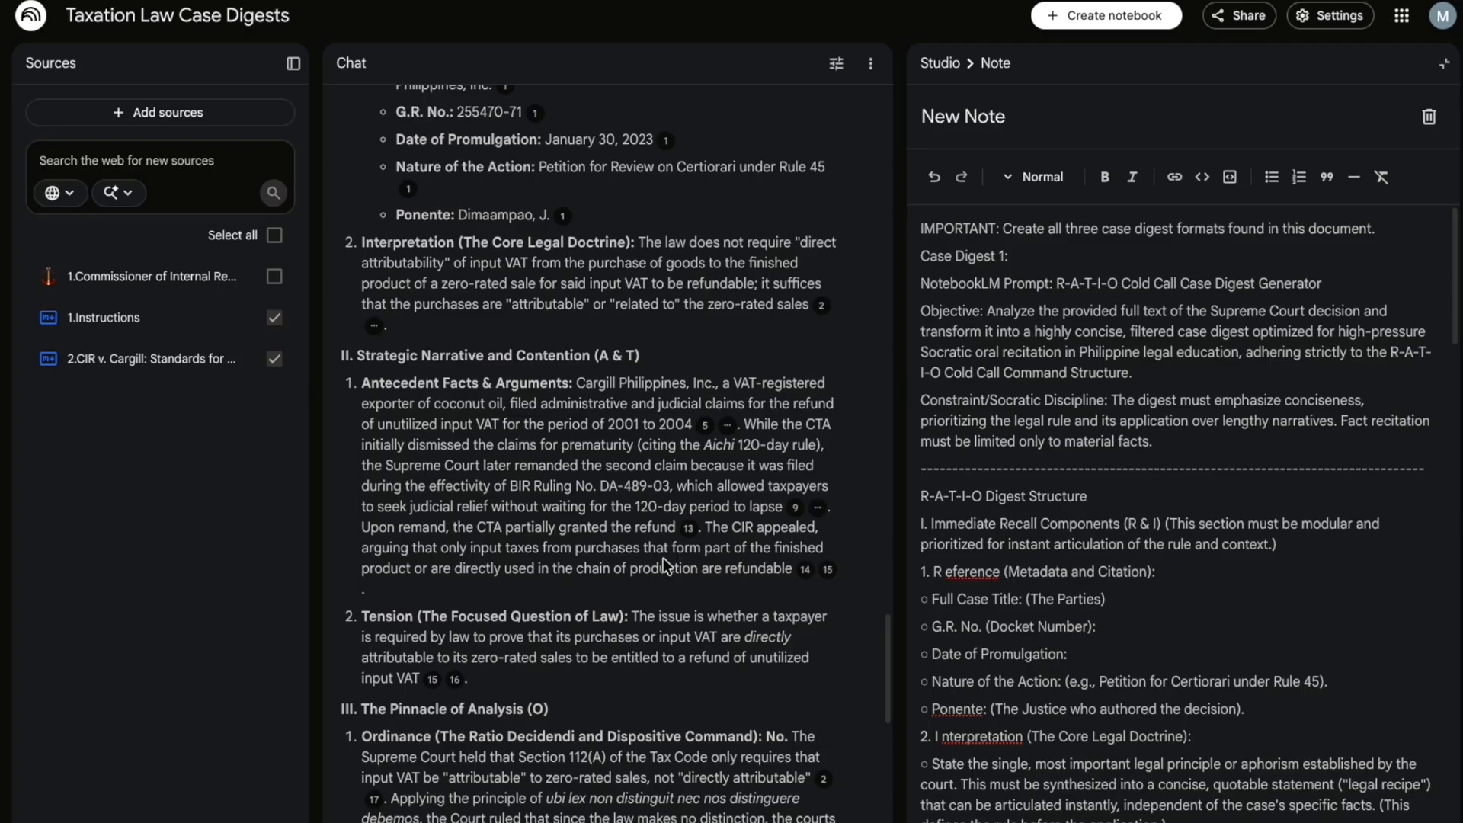
scroll(659, 488, down, 15)
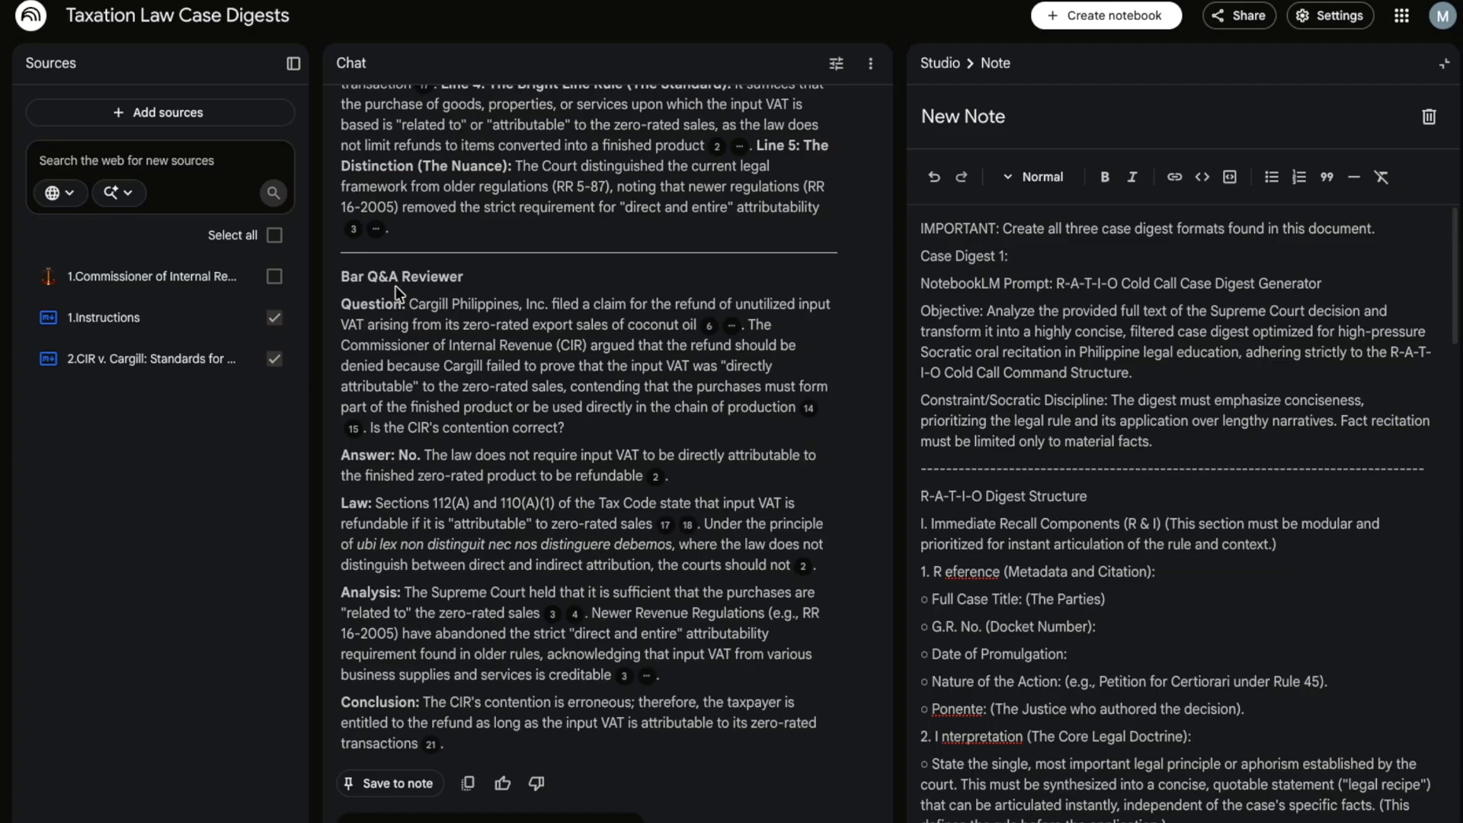
scroll(515, 559, up, 1)
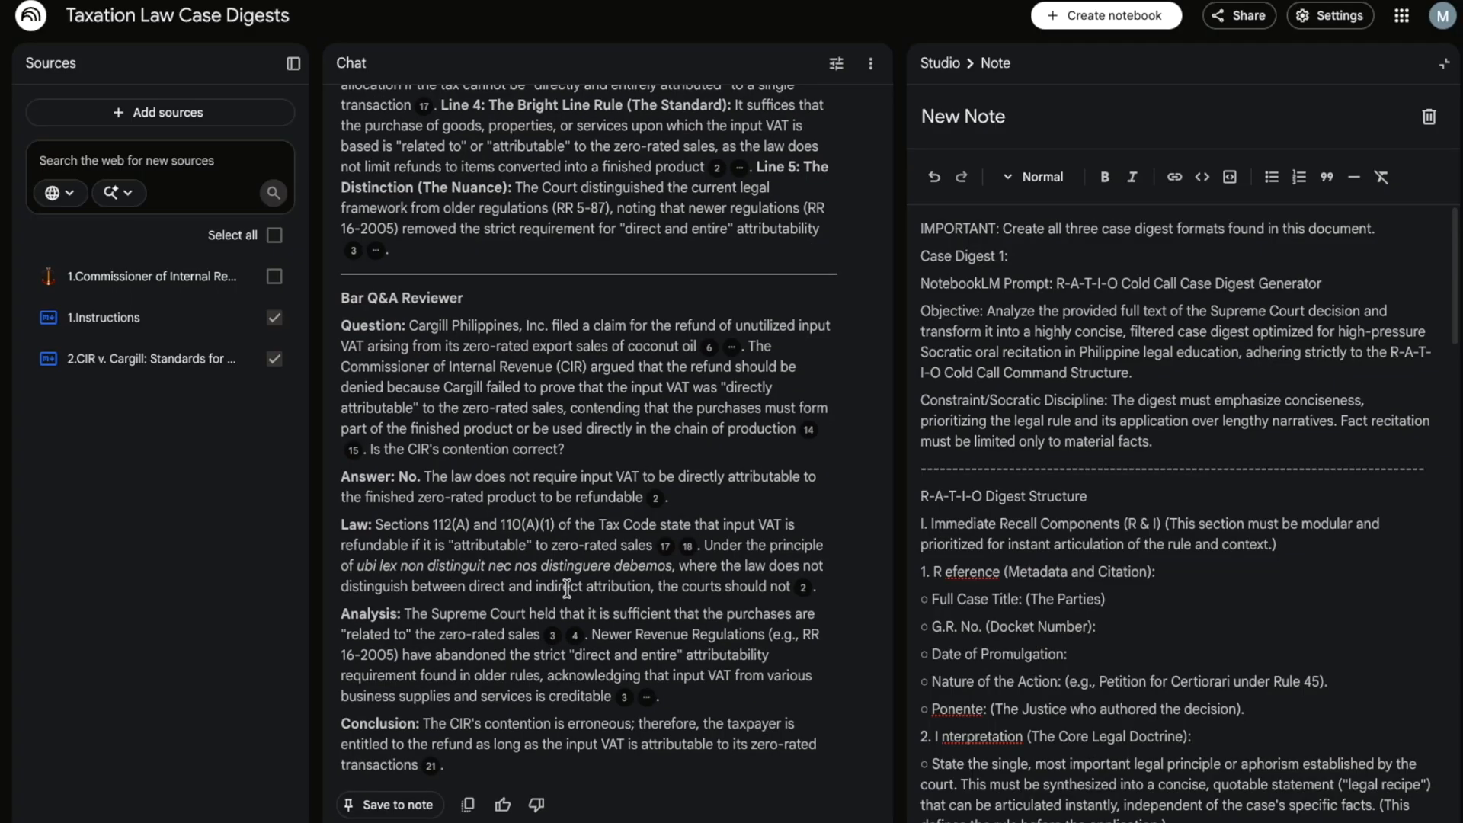
scroll(568, 588, up, 5)
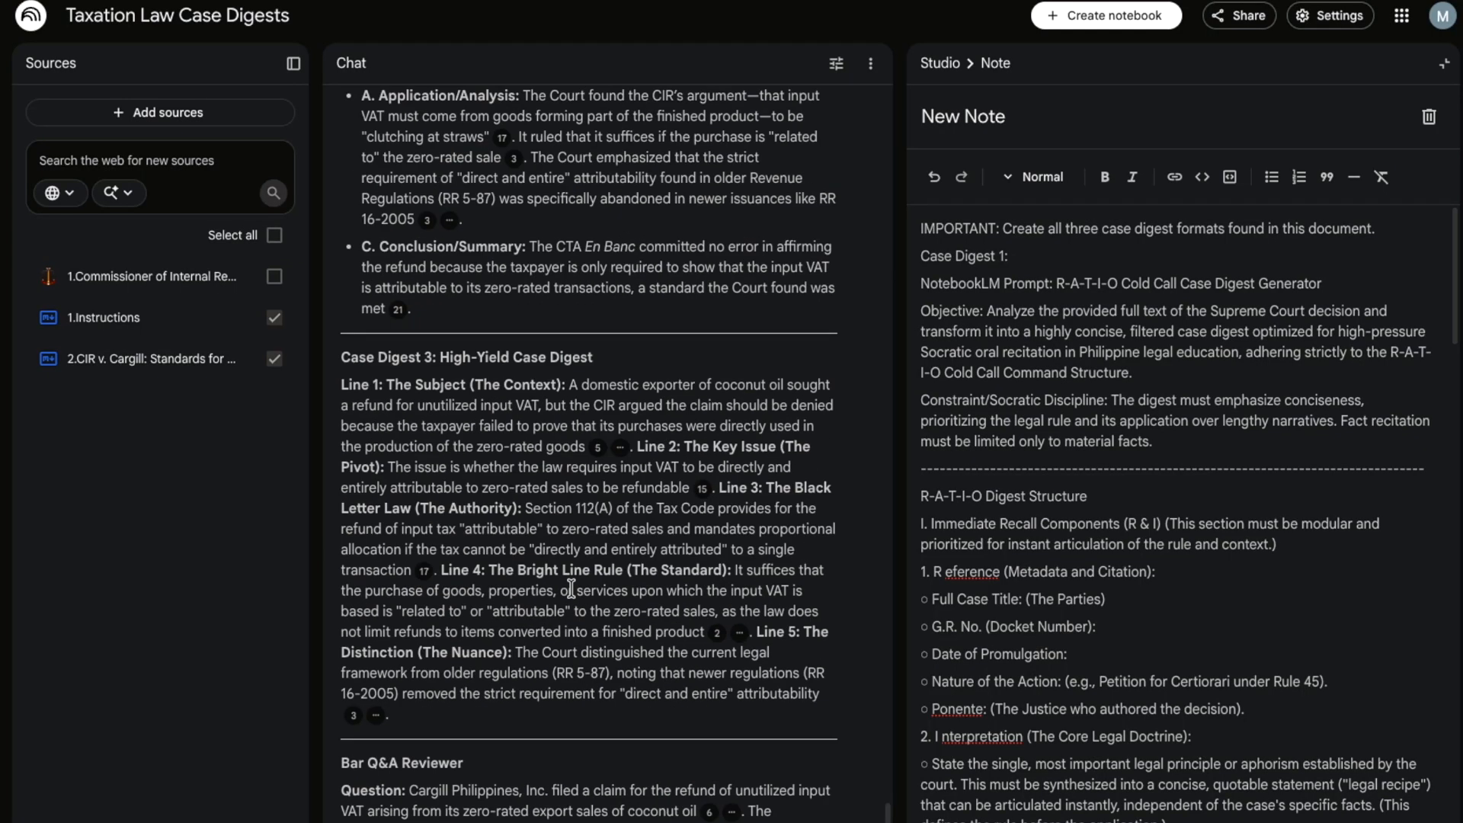
scroll(571, 589, down, 1)
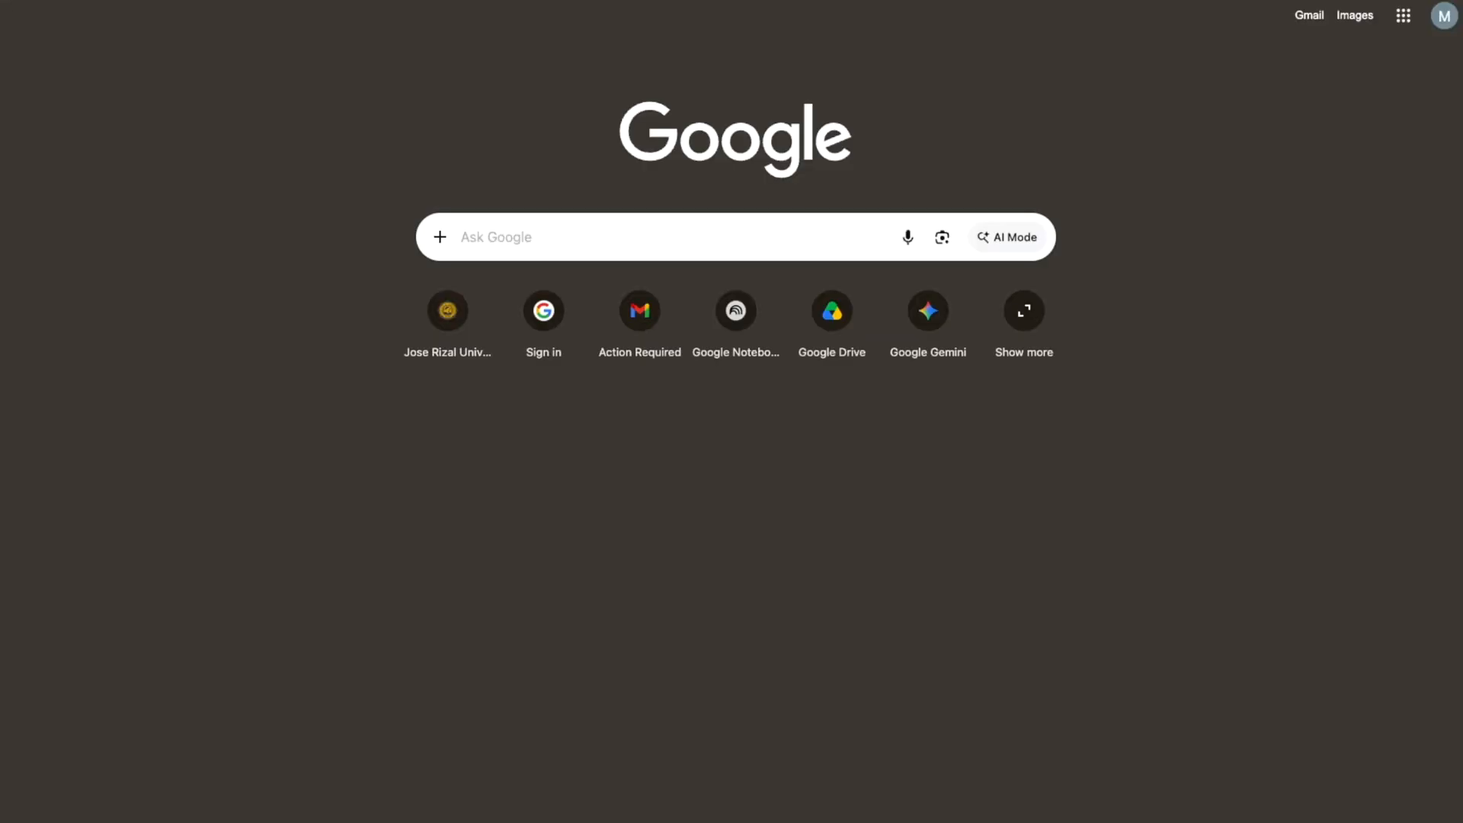
- Go to Google Drive and create a 'Taxation Law' folder in My Drive
text(drive)
key(Return)
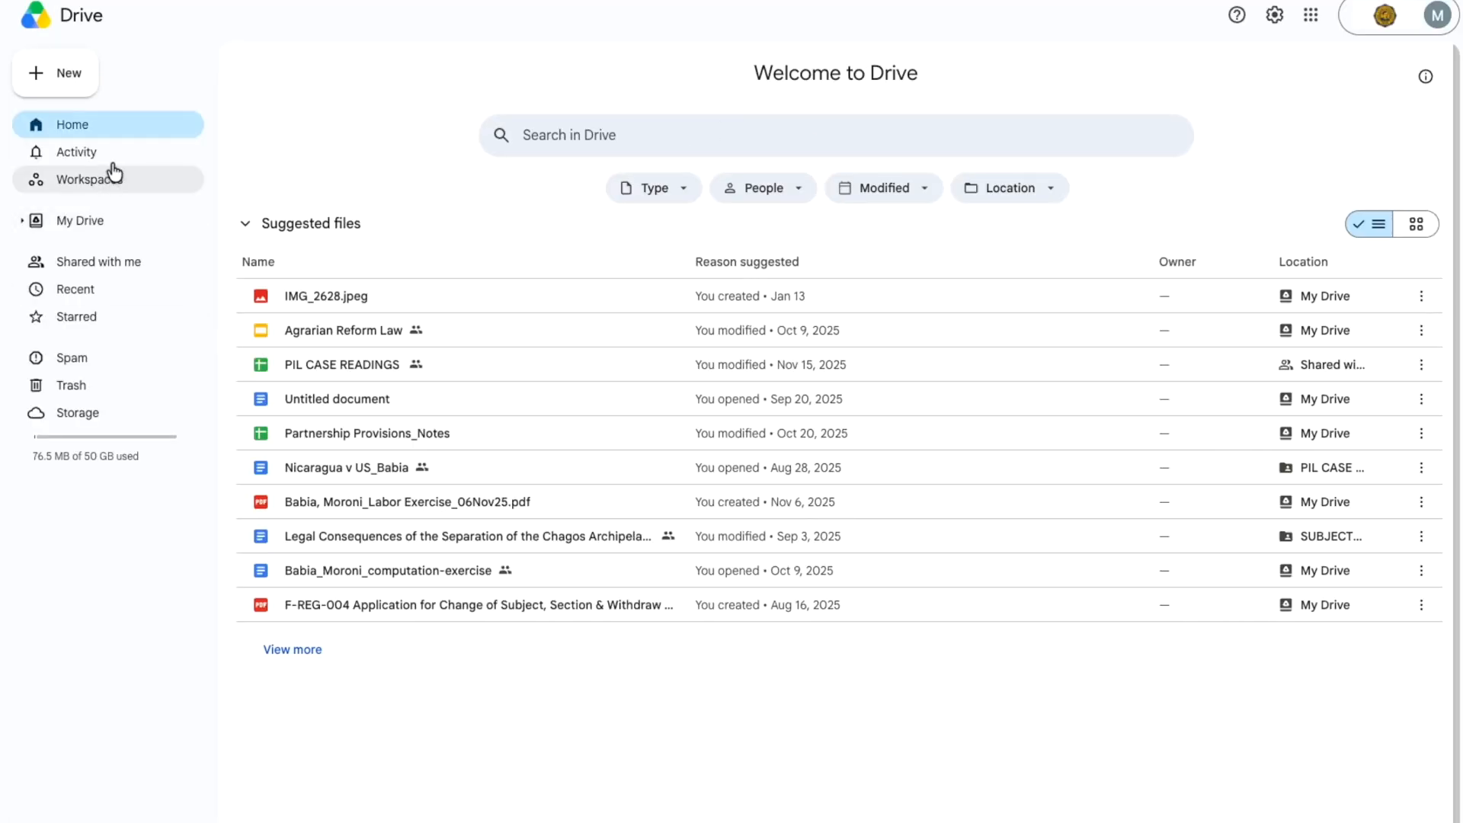
click(120, 234)
right_click(365, 535)
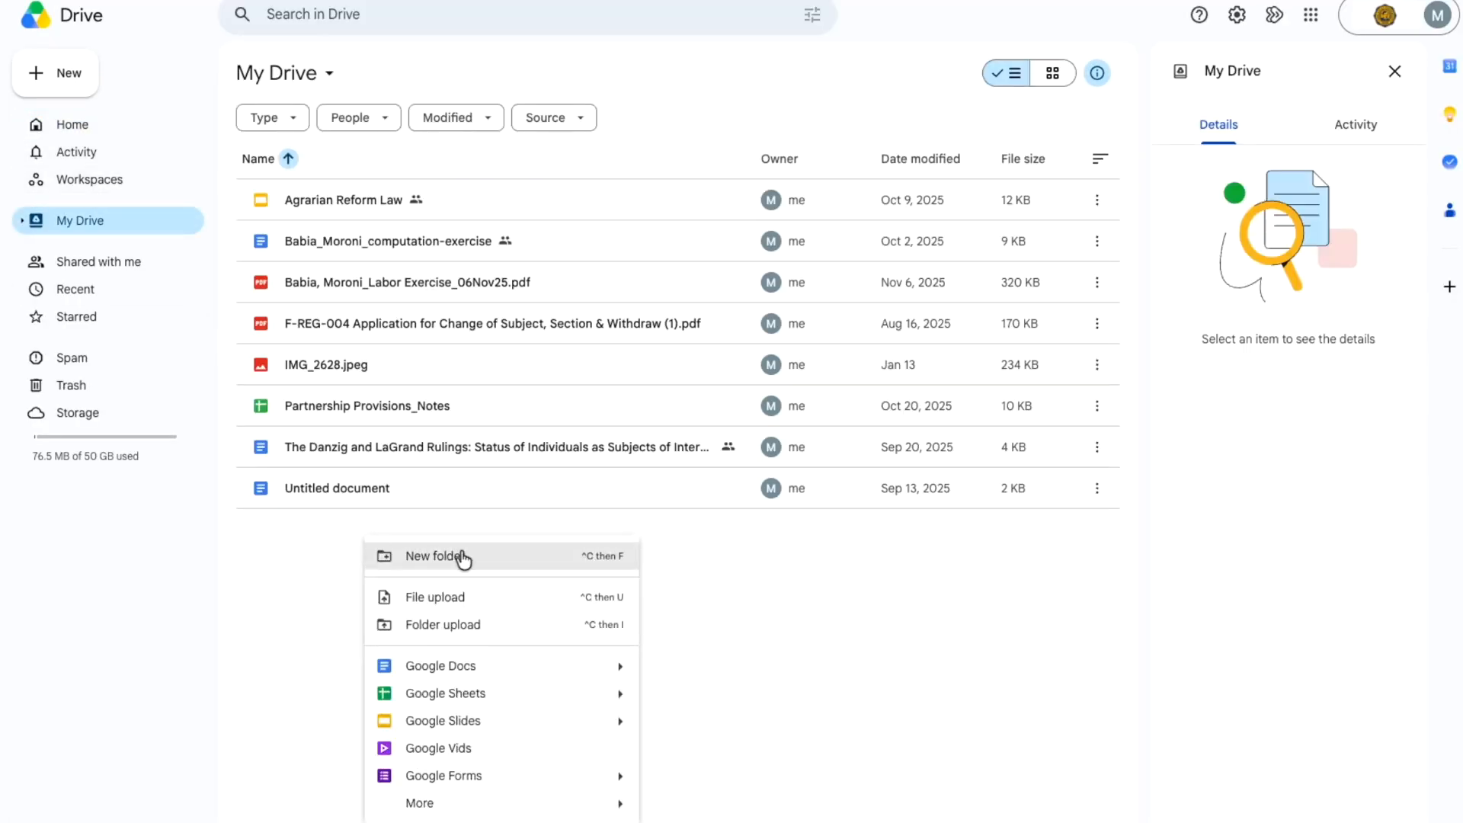
click(463, 557)
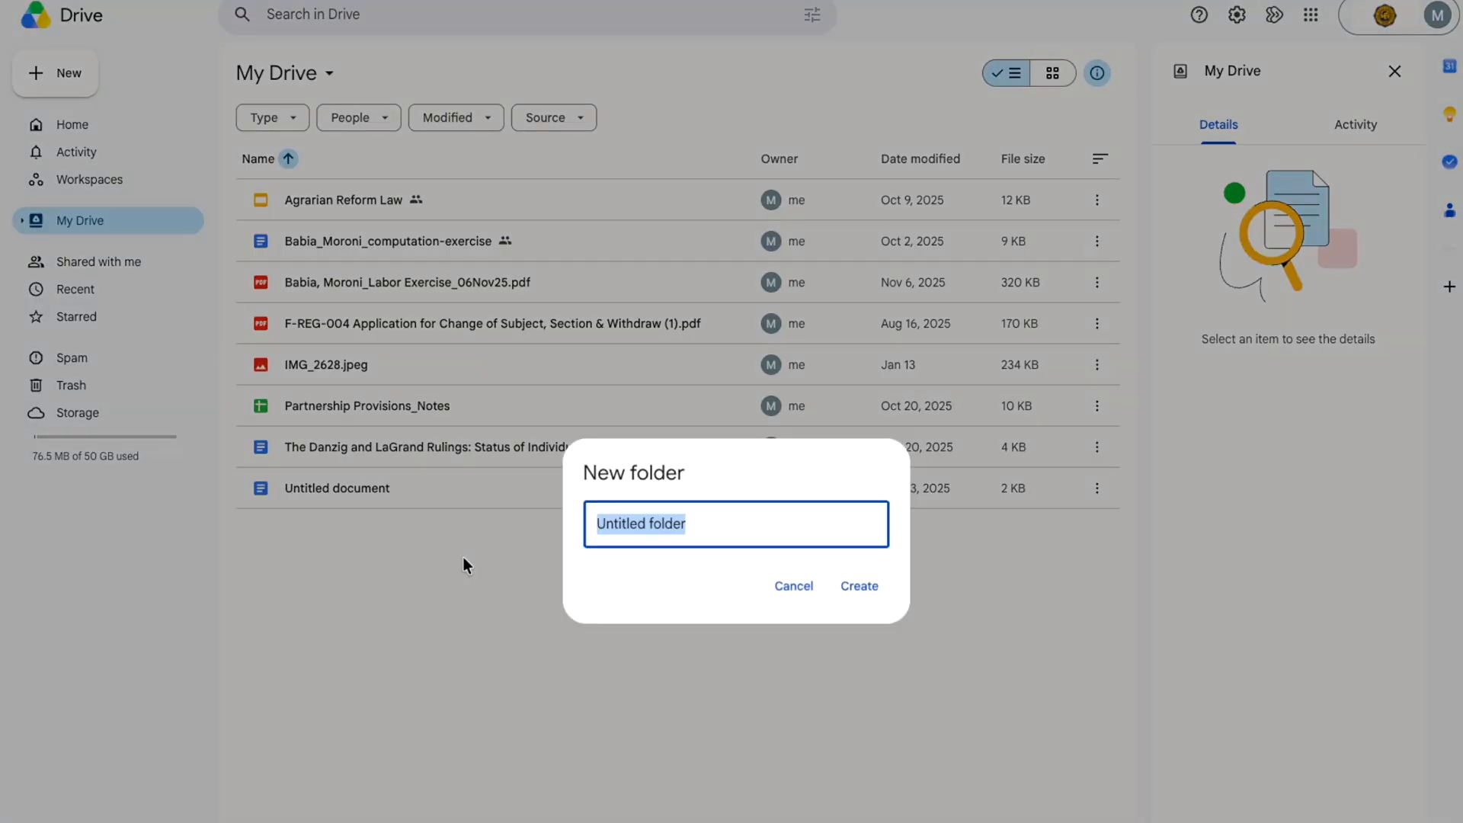
text(Taxation Law)
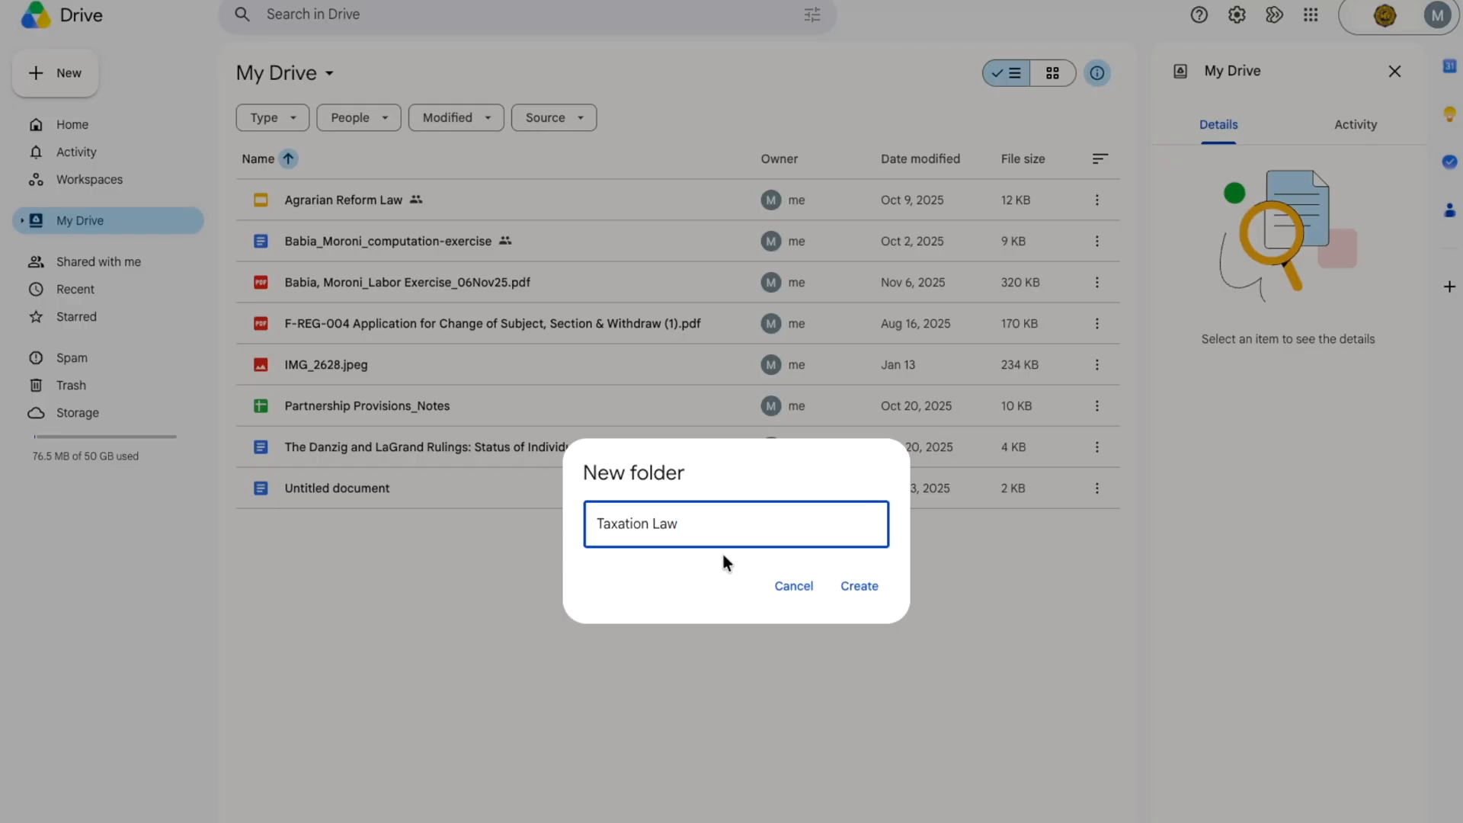
click(859, 588)
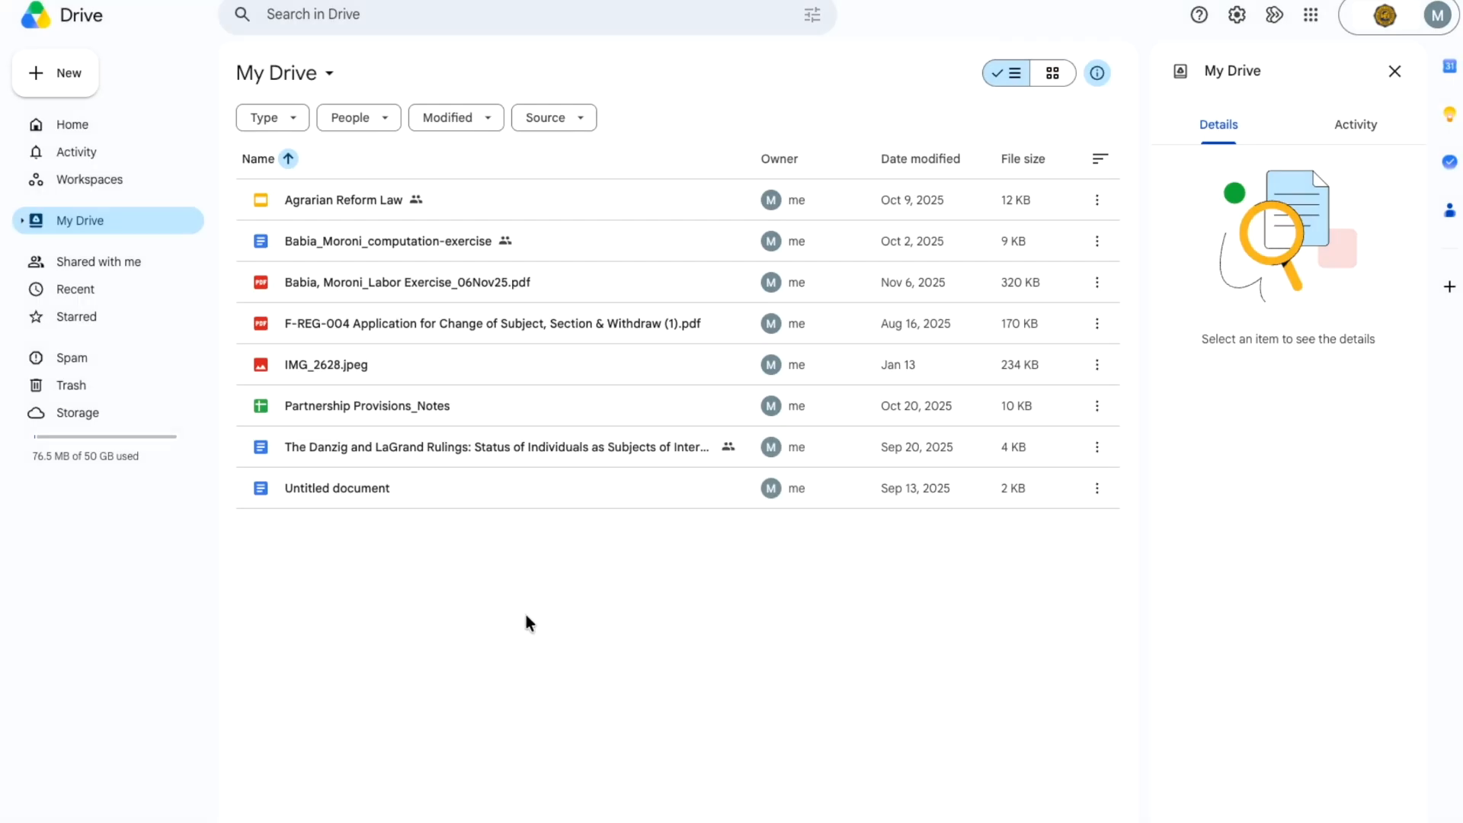
- Inside Taxation Law, create a 'Case Digests' folder and open it
double_click(327, 191)
right_click(354, 344)
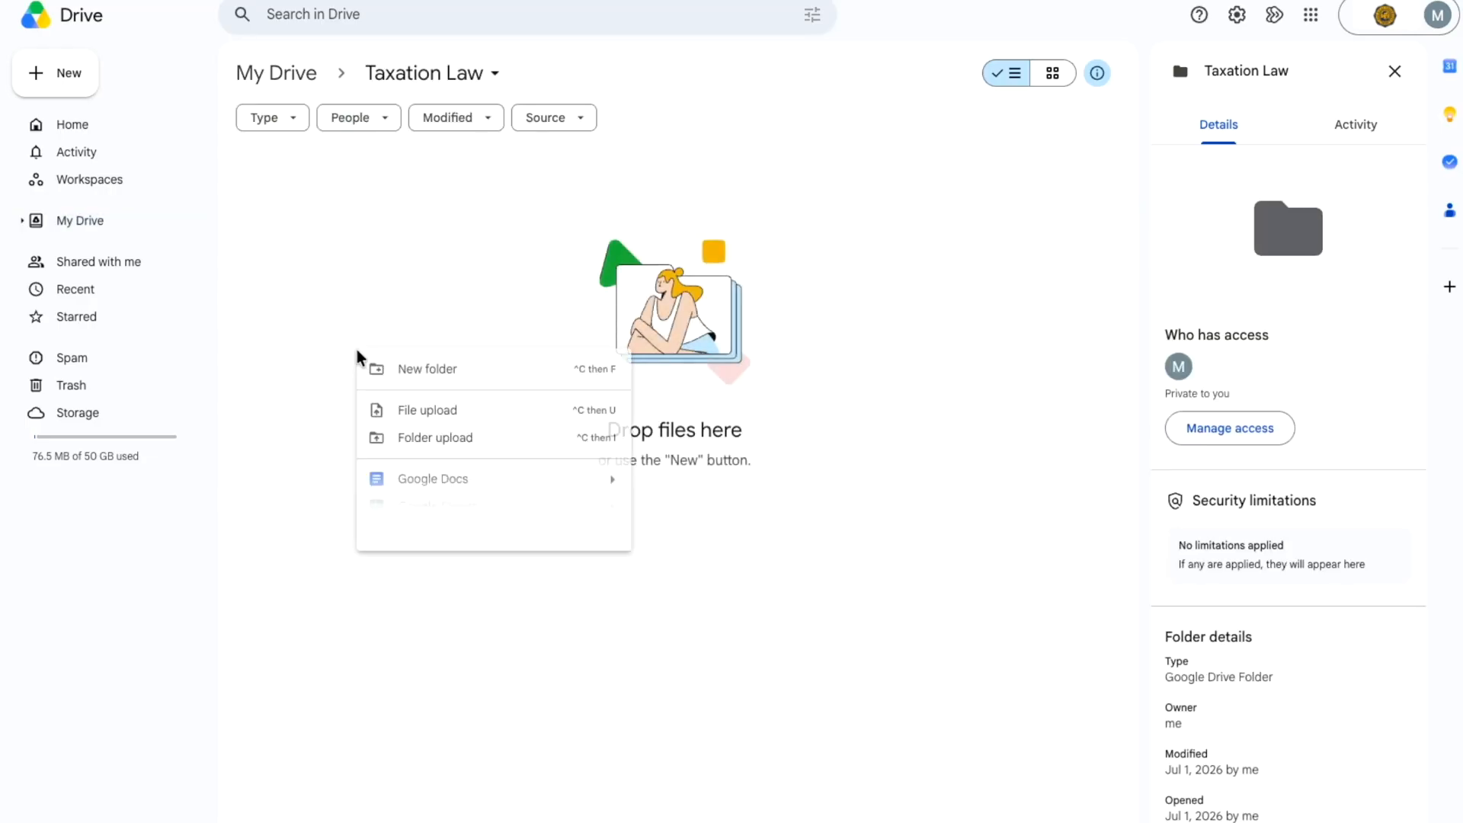
click(461, 377)
text(Case)
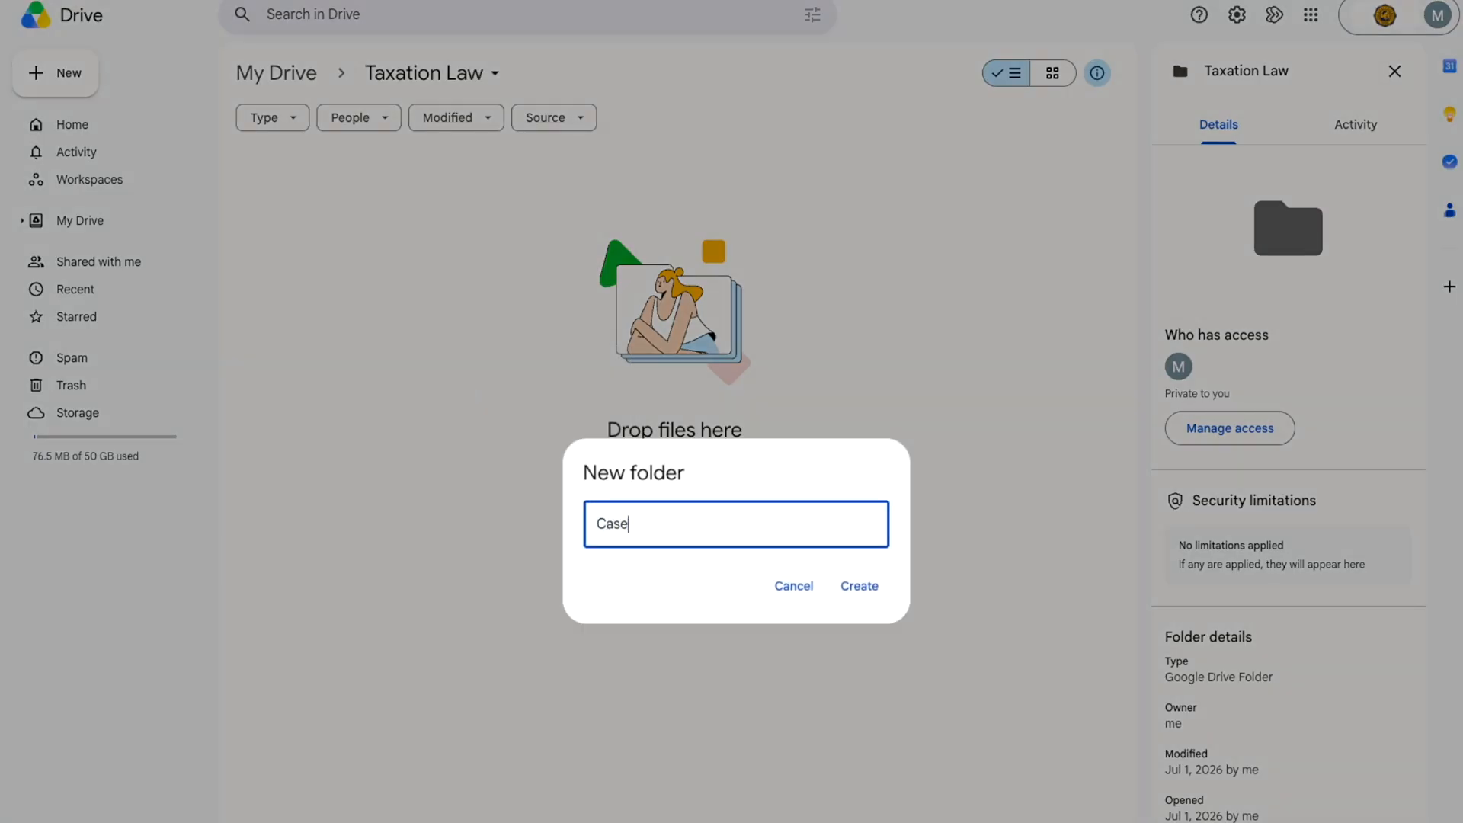
text( Digests)
click(871, 586)
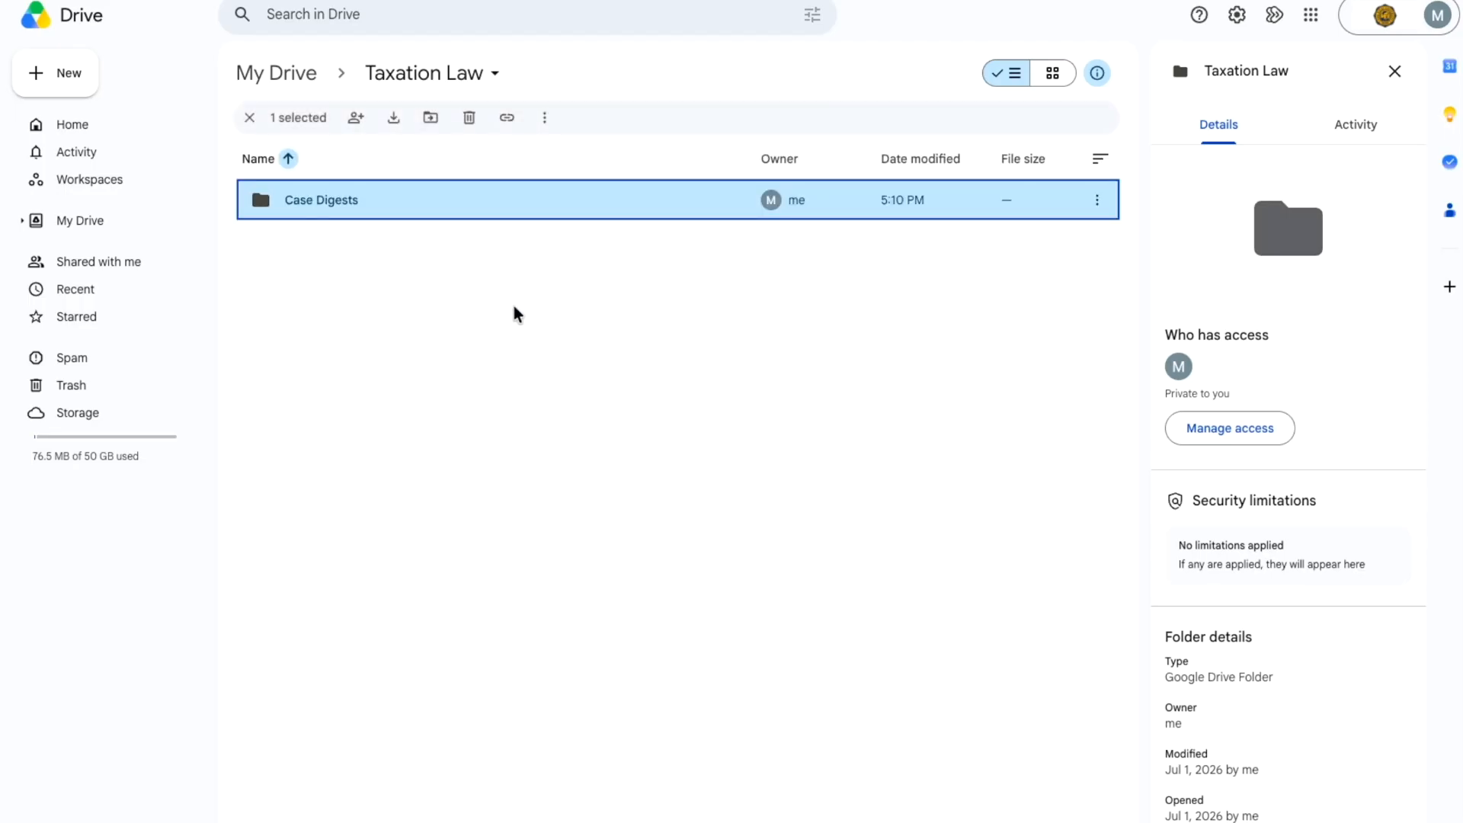
double_click(317, 195)
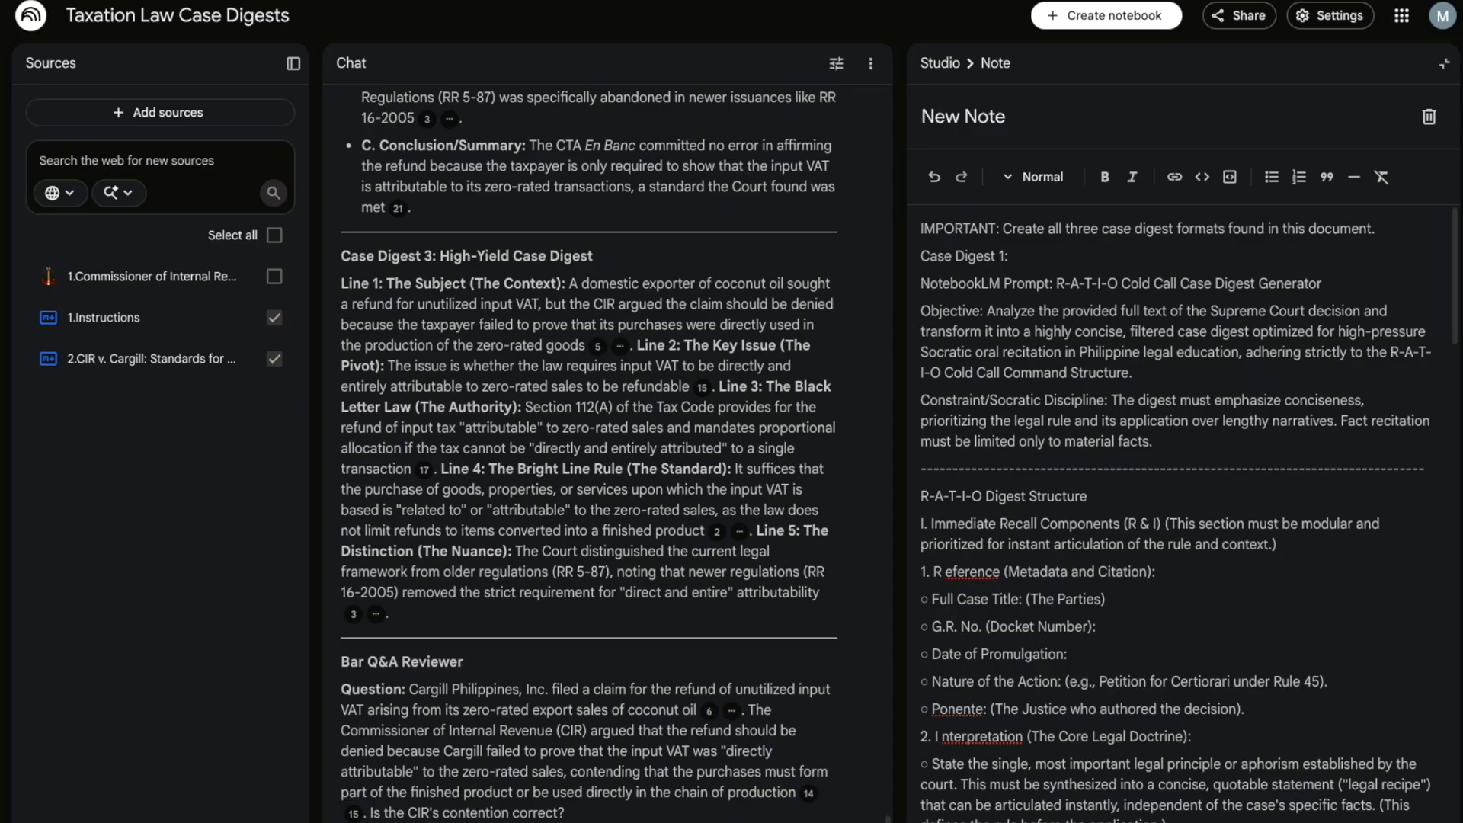
- Copy the full Vestas case-digest response and create a new Google Doc in Case Digests
scroll(707, 608, up, 5)
scroll(707, 607, up, 5)
scroll(694, 587, down, 15)
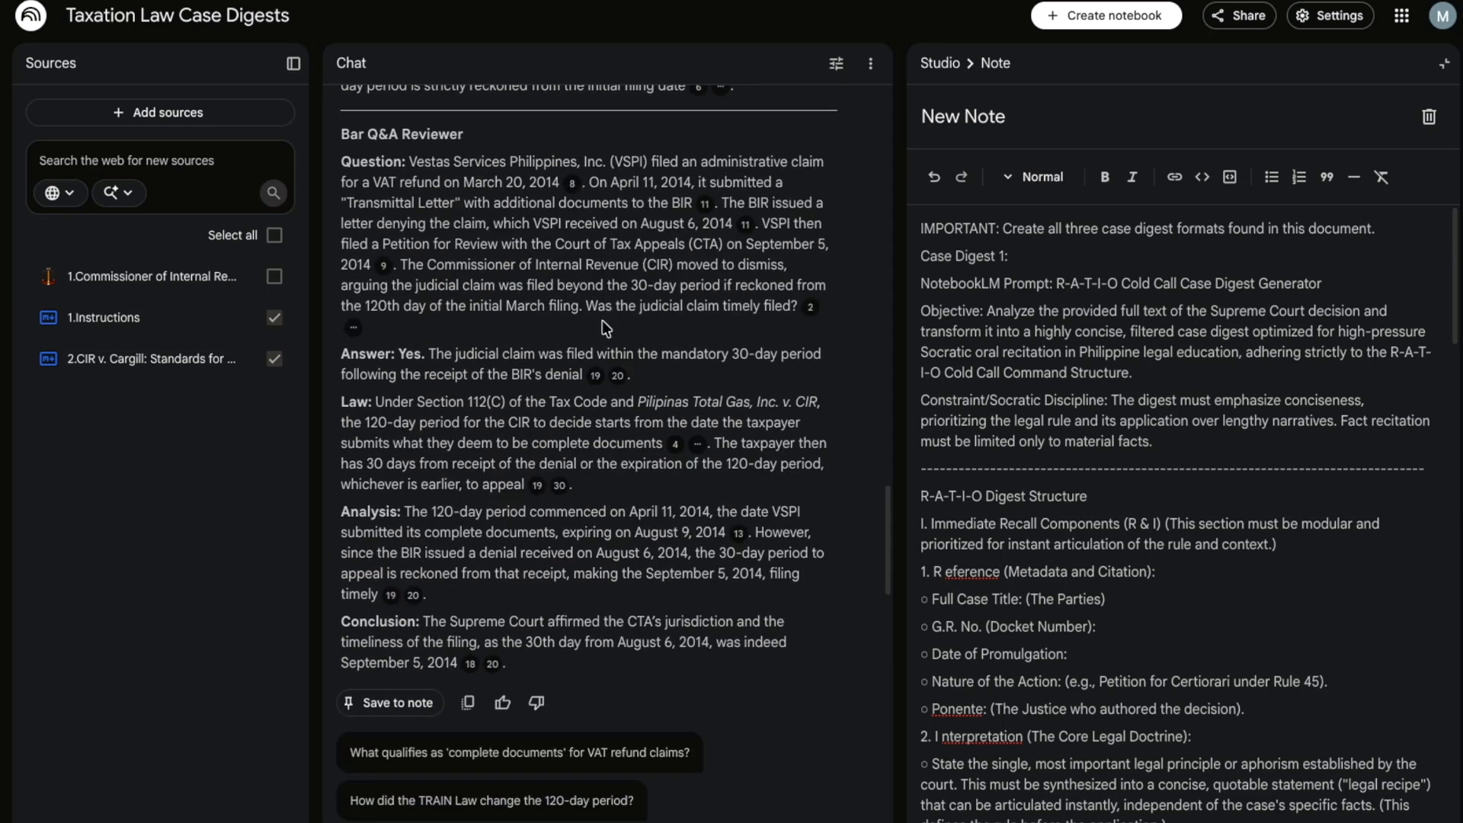
click(469, 704)
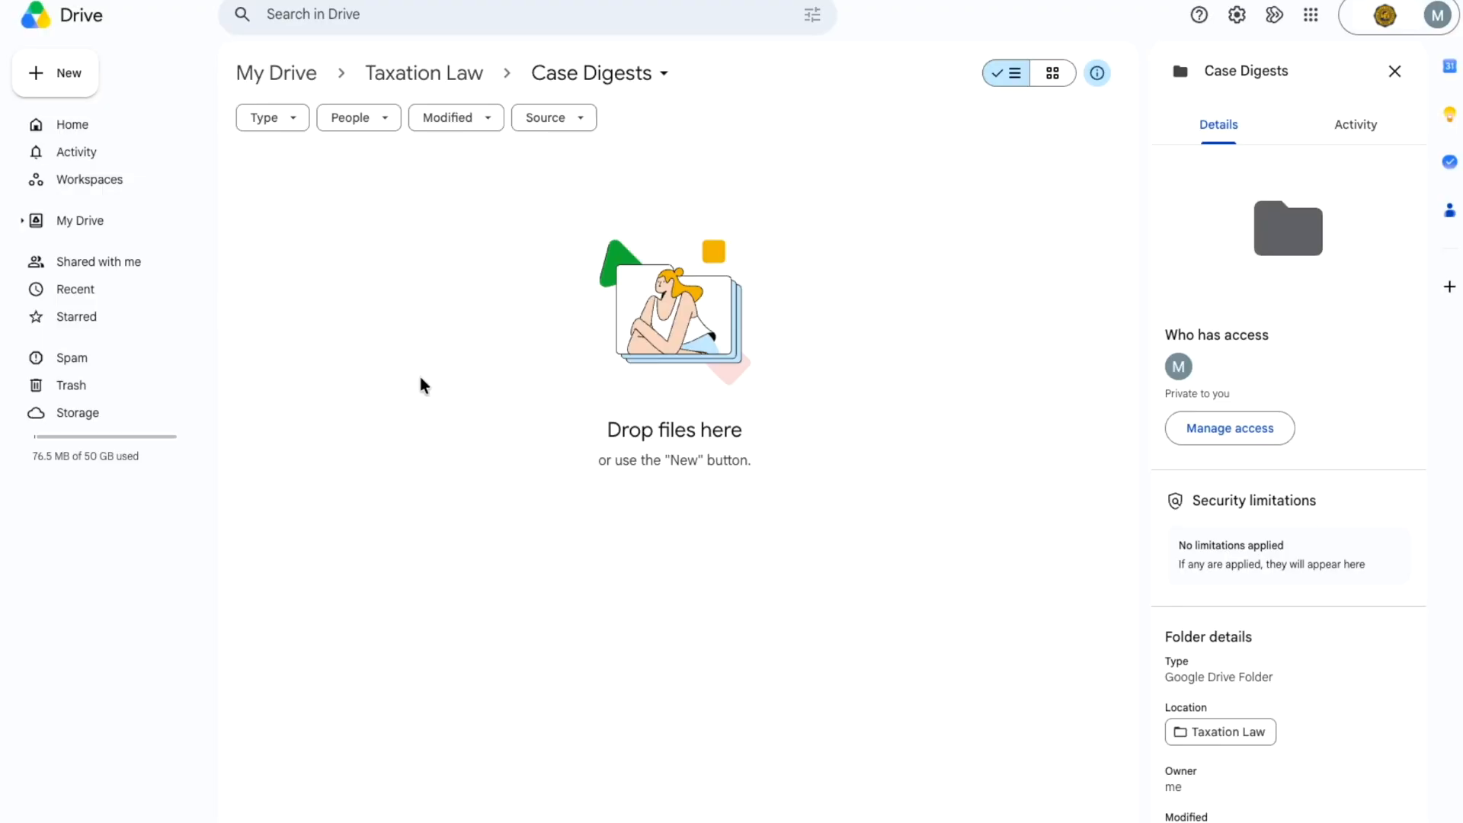
right_click(379, 228)
click(474, 354)
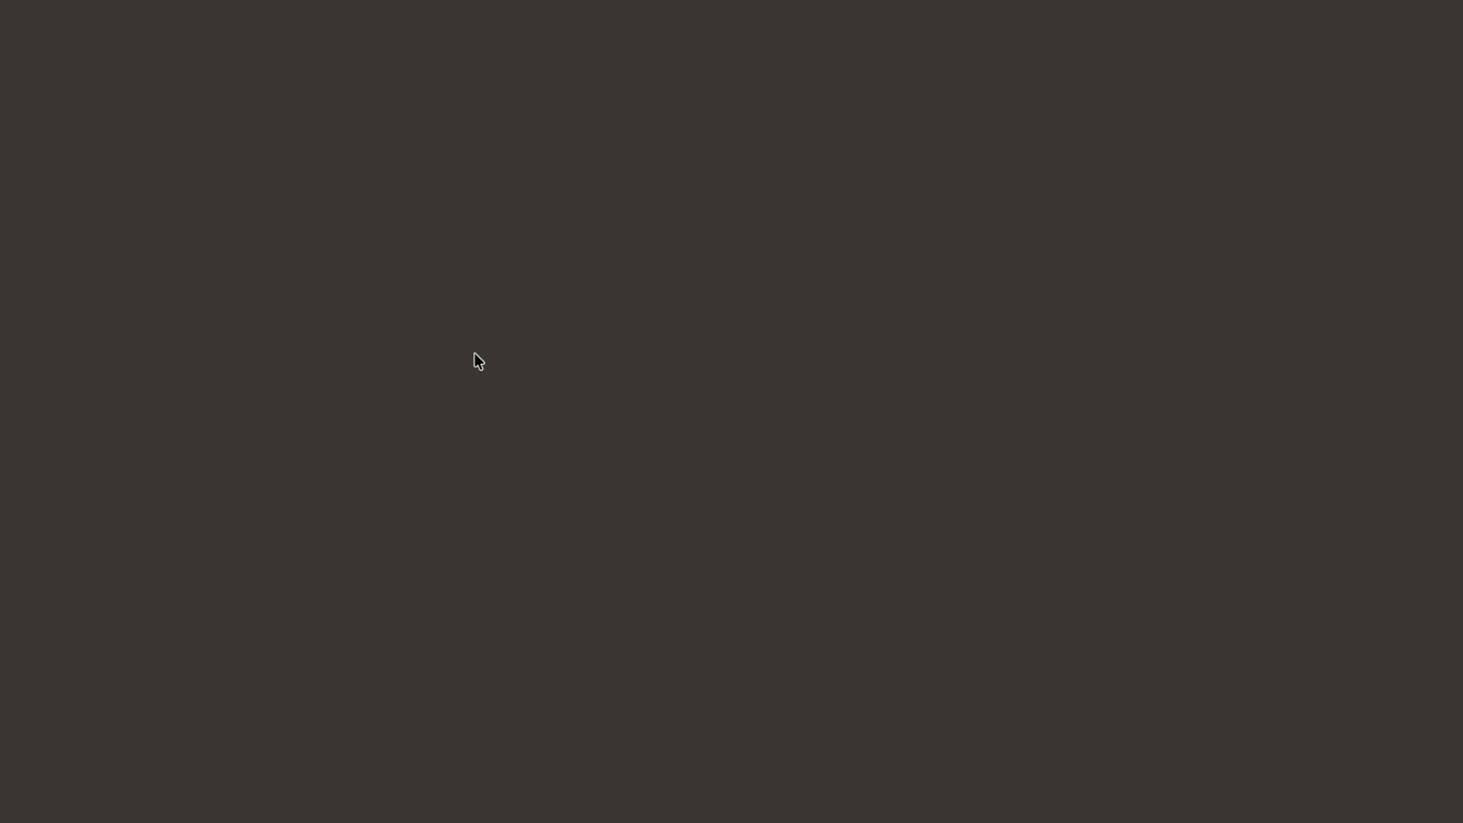
- Paste the three case digests and Bar Q&A Reviewer, then title the doc 'Commissioner of Internal Revenue vs. Vestas Services Philippines'
key(ctrl+v)
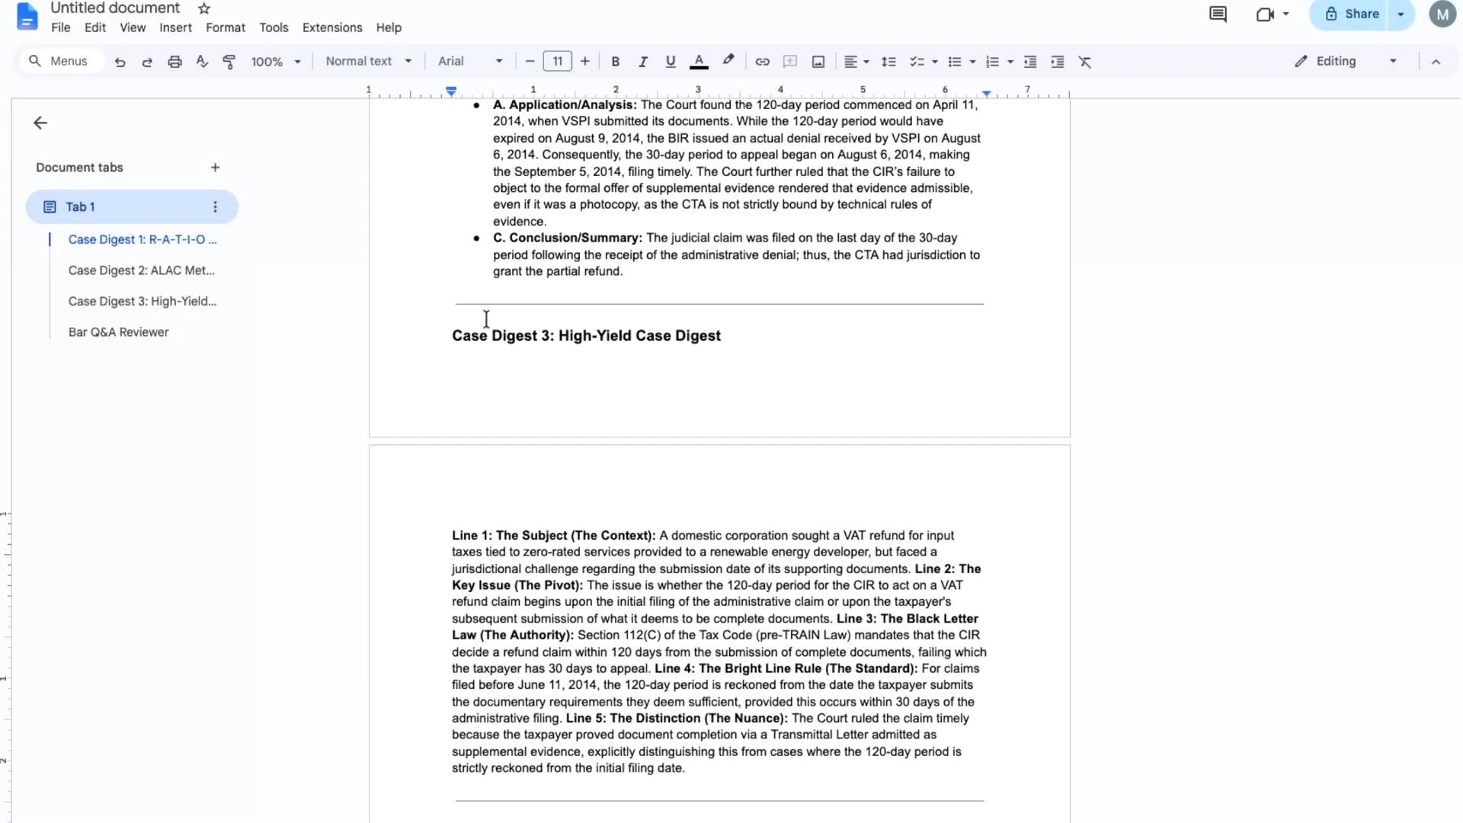
scroll(630, 657, up, 20)
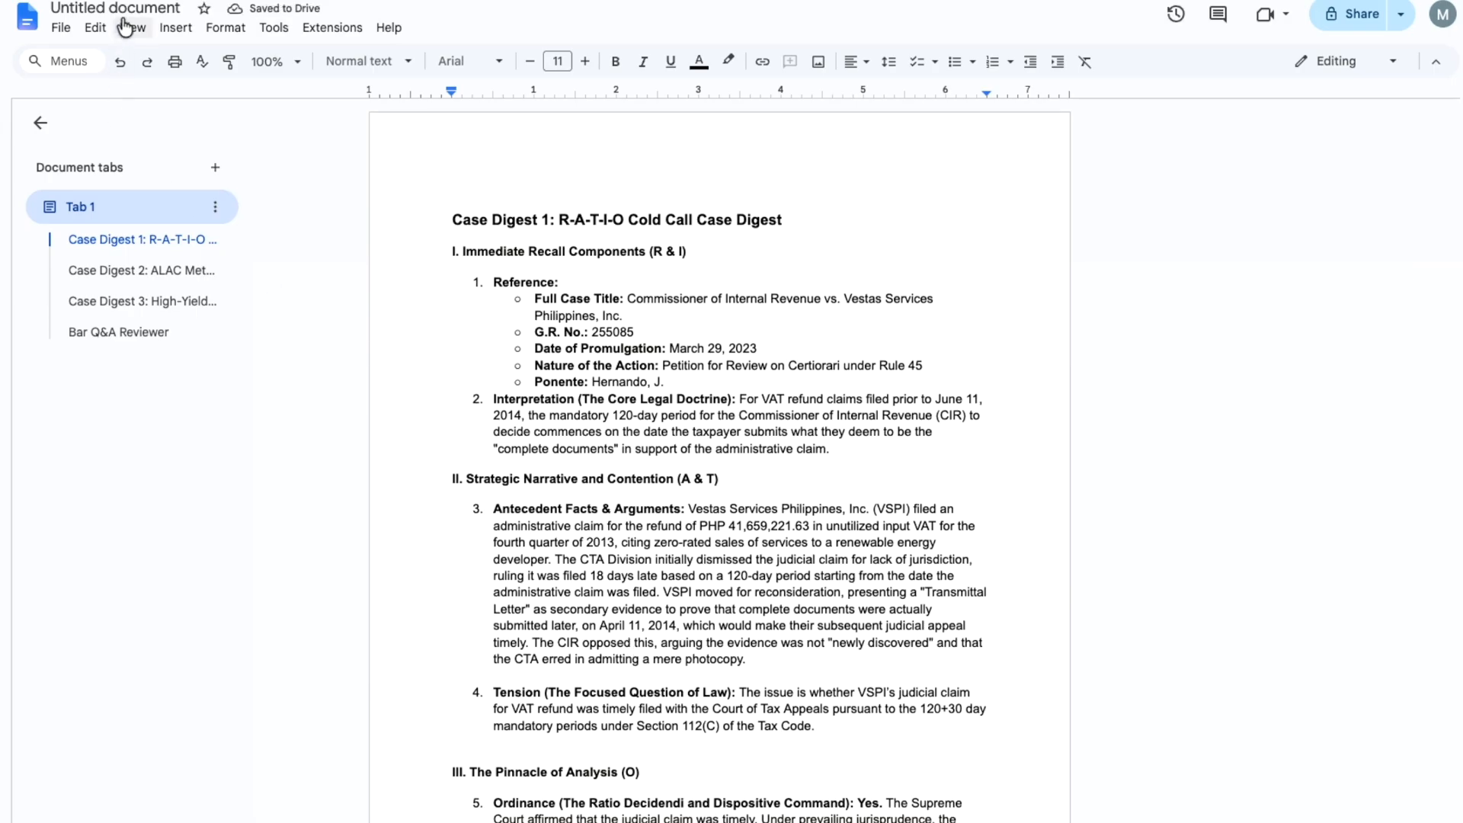
drag(627, 299, 582, 318)
click(154, 8)
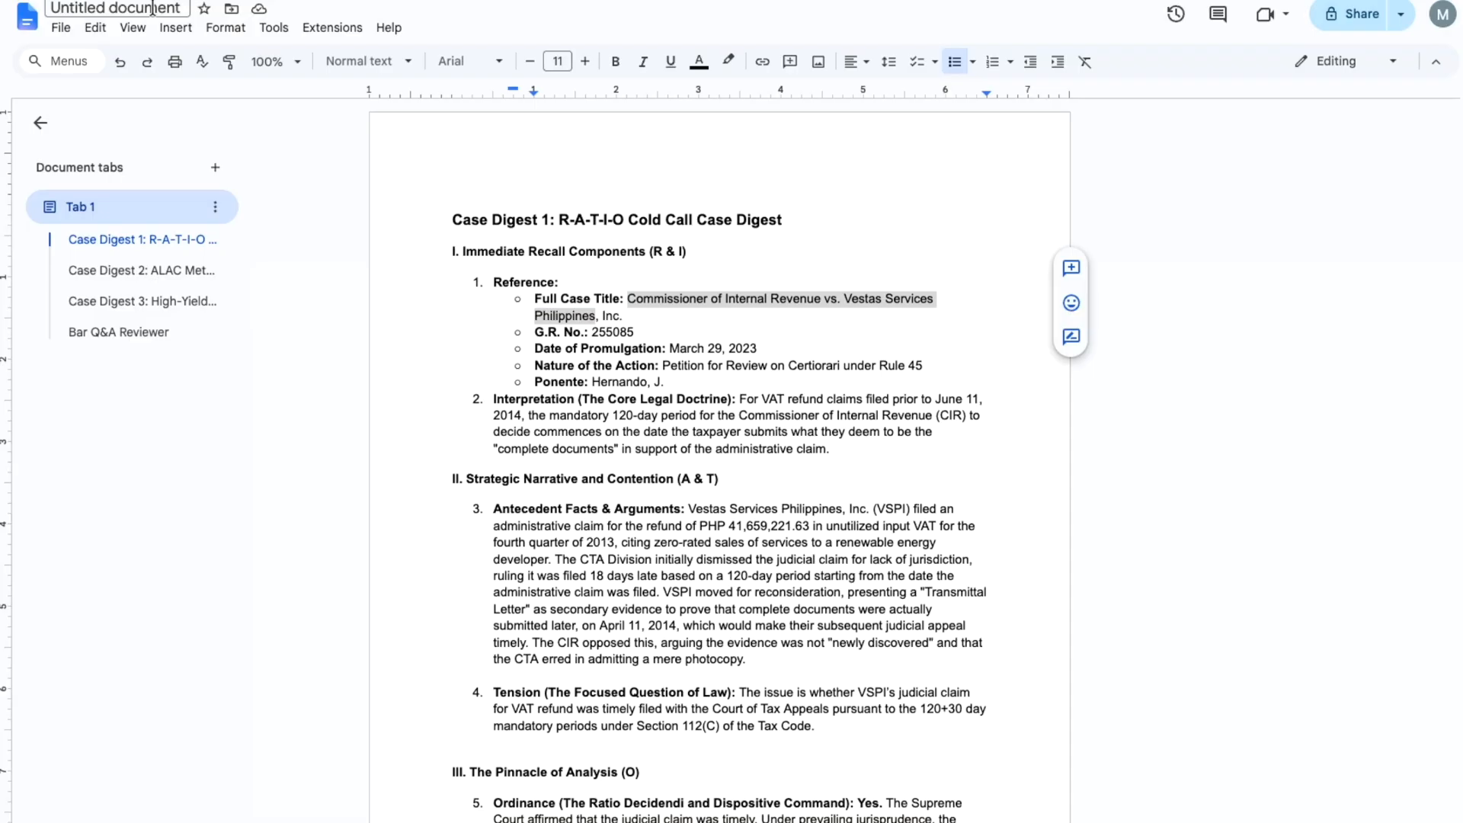
key(ctrl+v)
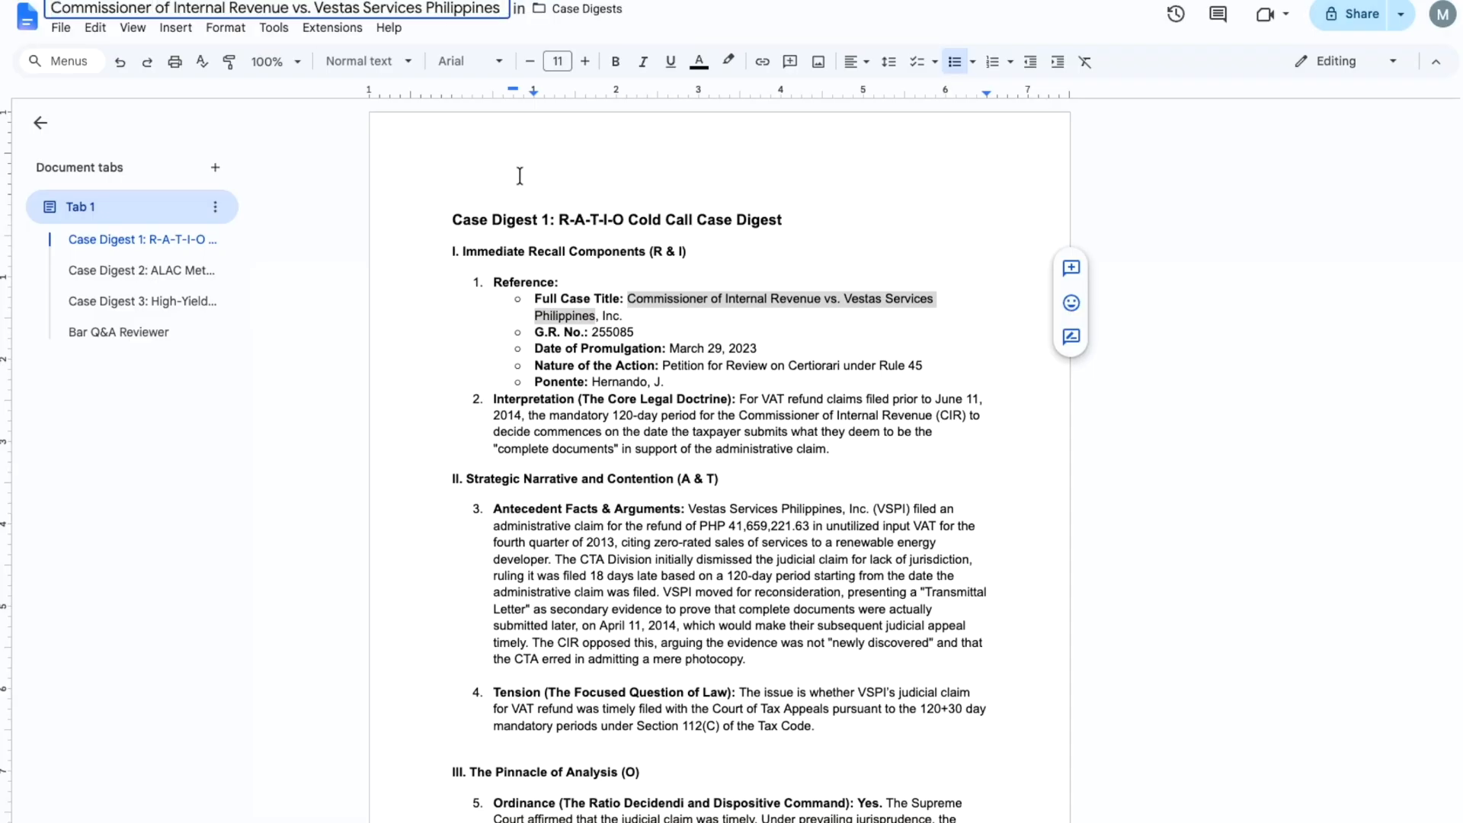
click(517, 175)
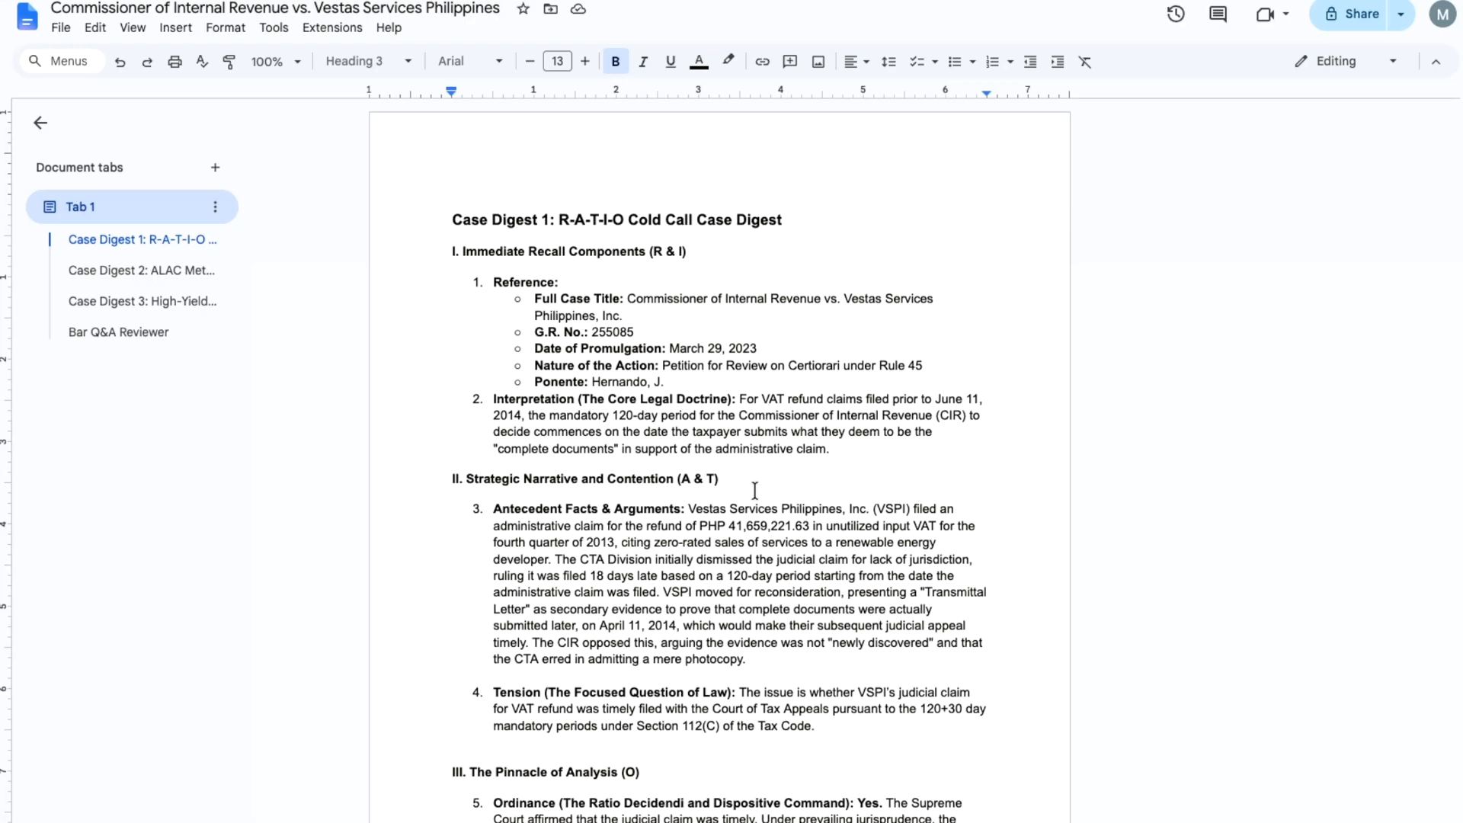
scroll(690, 468, down, 15)
scroll(690, 468, down, 2)
scroll(690, 468, up, 10)
scroll(690, 468, up, 7)
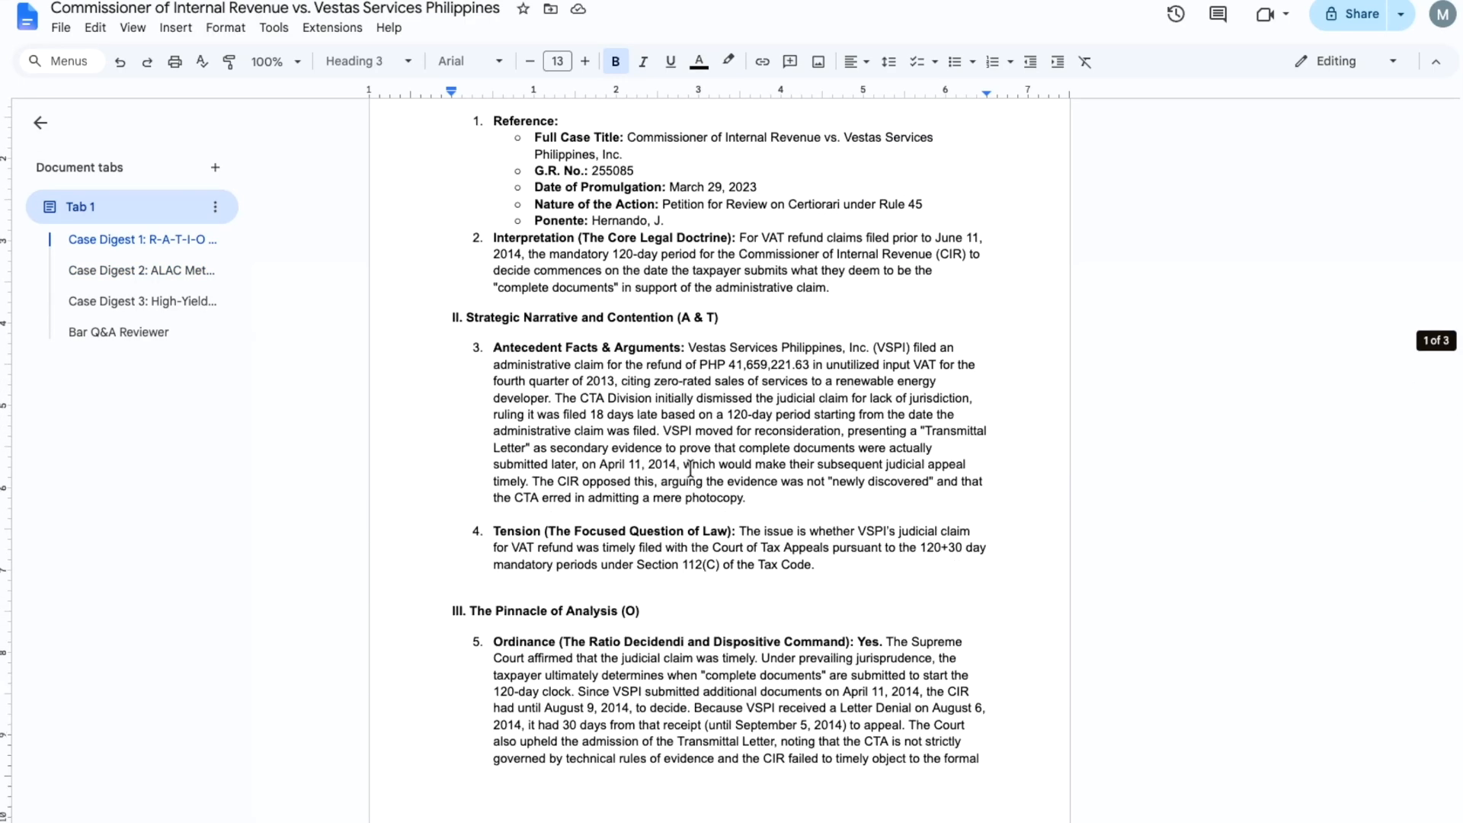